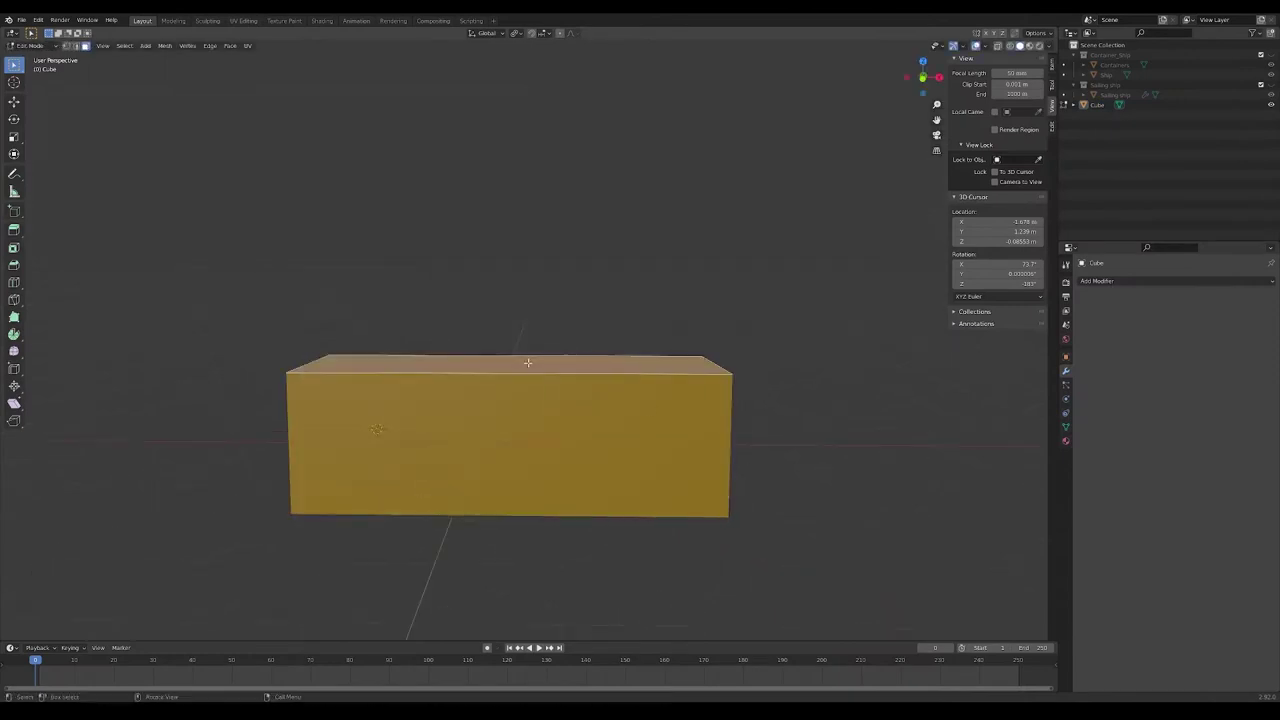
Taper the left end of the block by scaling its edge loops narrower along Y
{"action": "right_click", "coordinate": [465, 437]}
{"action": "key", "text": "KP_7"}
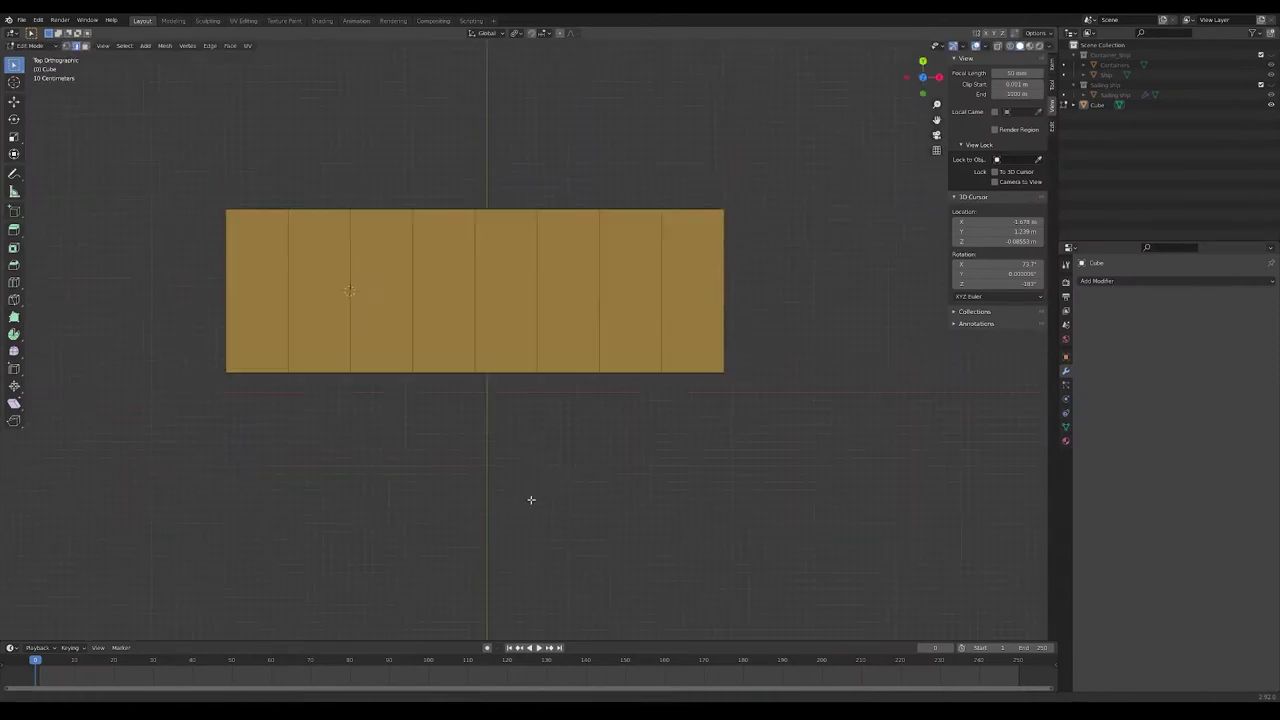
{"action": "mouse_move", "coordinate": [224, 326]}
{"action": "middle_mouse_down"}
{"action": "mouse_move", "coordinate": [207, 402]}
{"action": "mouse_move", "coordinate": [320, 477]}
{"action": "middle_mouse_up"}
{"action": "left_click", "coordinate": [205, 400], "text": "ctrl"}
{"action": "key", "text": "KP_7"}
{"action": "middle_click_drag", "start_coordinate": [306, 563], "coordinate": [306, 437]}
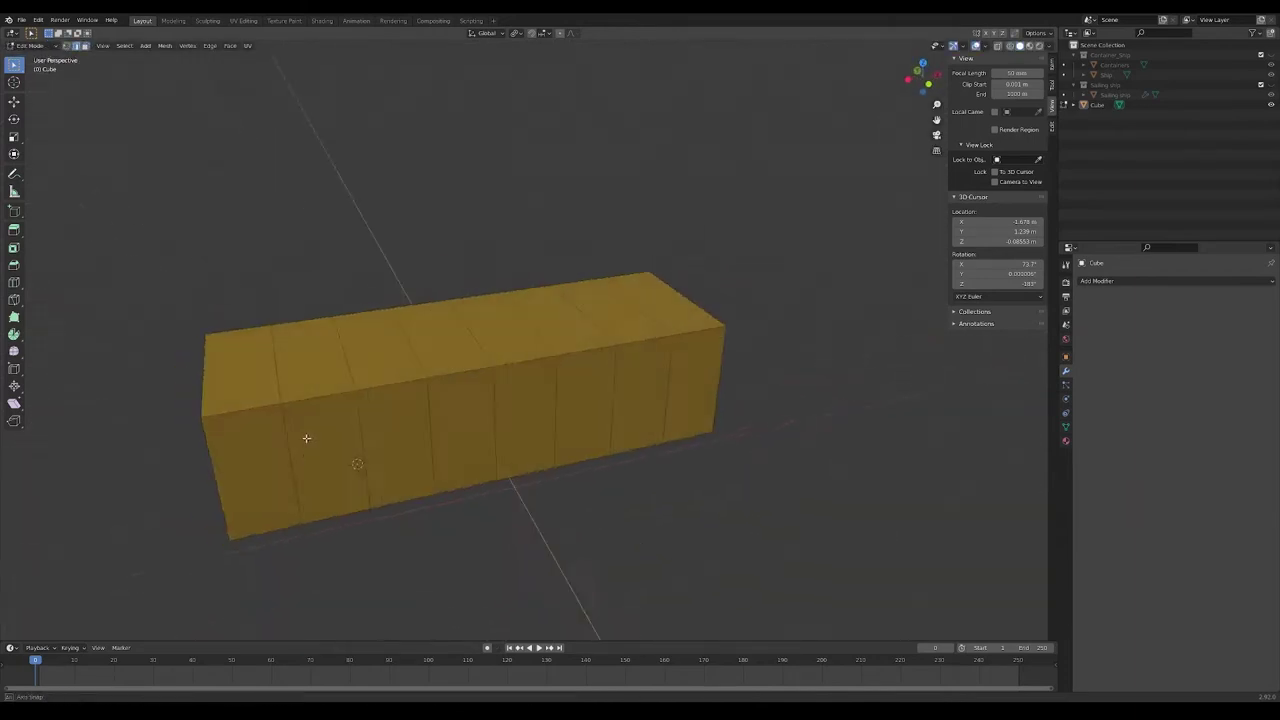
{"action": "key", "text": "KP_7"}
{"action": "key", "text": "s"}
{"action": "key", "text": "y"}
{"action": "left_click", "coordinate": [236, 440]}
{"action": "middle_click_drag", "start_coordinate": [214, 417], "coordinate": [400, 491]}
{"action": "key", "text": "KP_7"}
{"action": "key", "text": "s"}
{"action": "key", "text": "y"}
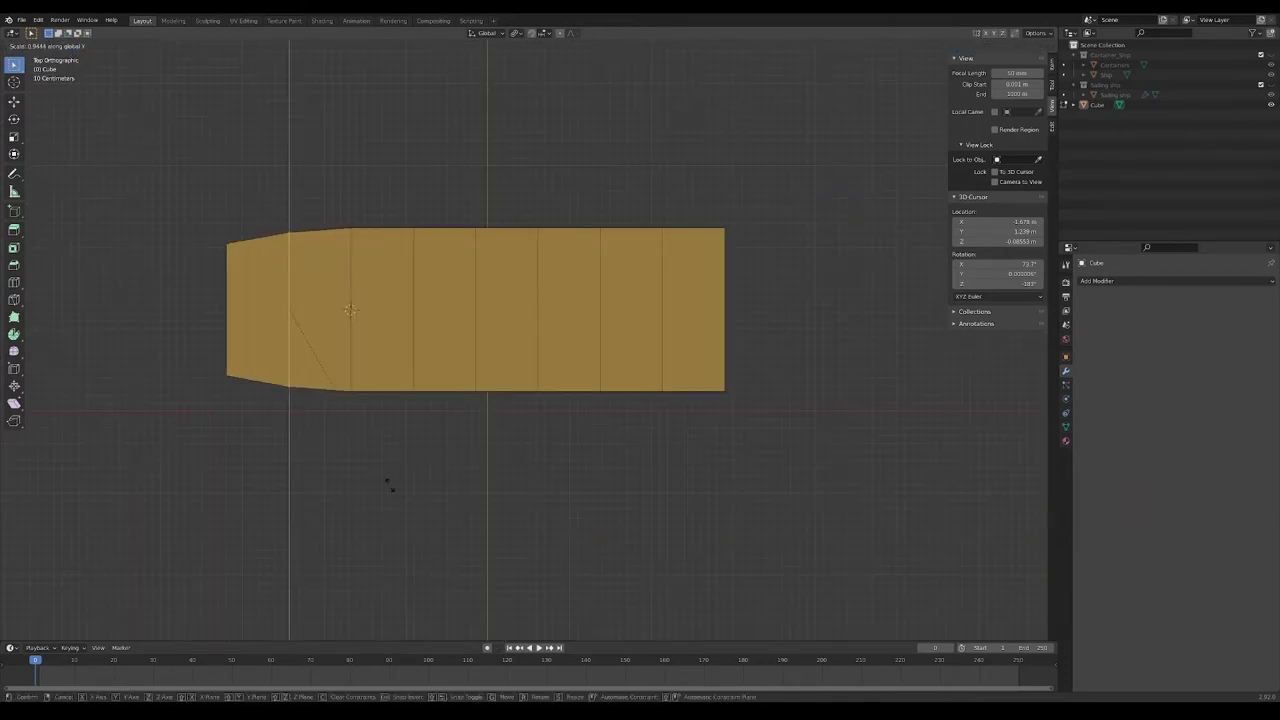
{"action": "left_click", "coordinate": [414, 350], "text": "alt"}
Narrow the edge loops toward the right end of the block along Y
{"action": "key", "text": "s"}
{"action": "key", "text": "y"}
{"action": "left_click", "coordinate": [440, 352]}
{"action": "left_click", "coordinate": [476, 345], "text": "alt"}
{"action": "key", "text": "s"}
{"action": "key", "text": "y"}
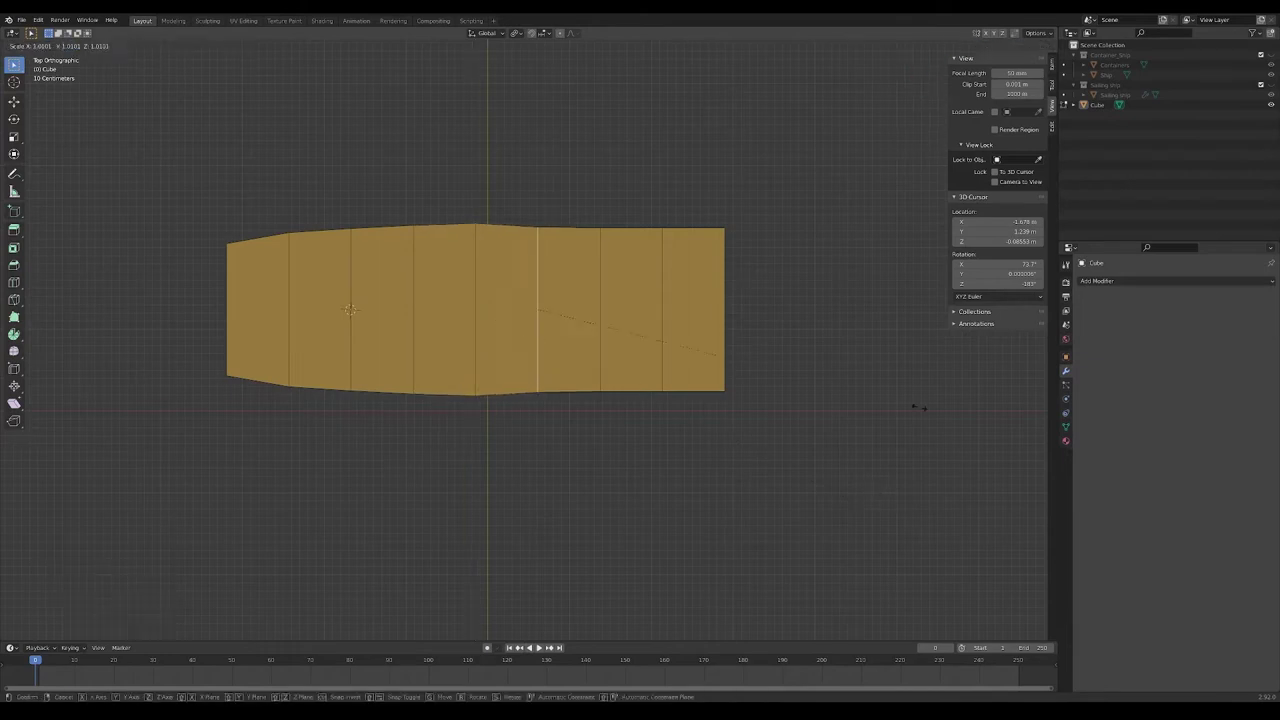
{"action": "key", "text": "s"}
{"action": "key", "text": "y"}
{"action": "left_click", "coordinate": [890, 400]}
{"action": "middle_click_drag", "start_coordinate": [880, 410], "coordinate": [754, 443]}
{"action": "key", "text": "KP_7"}
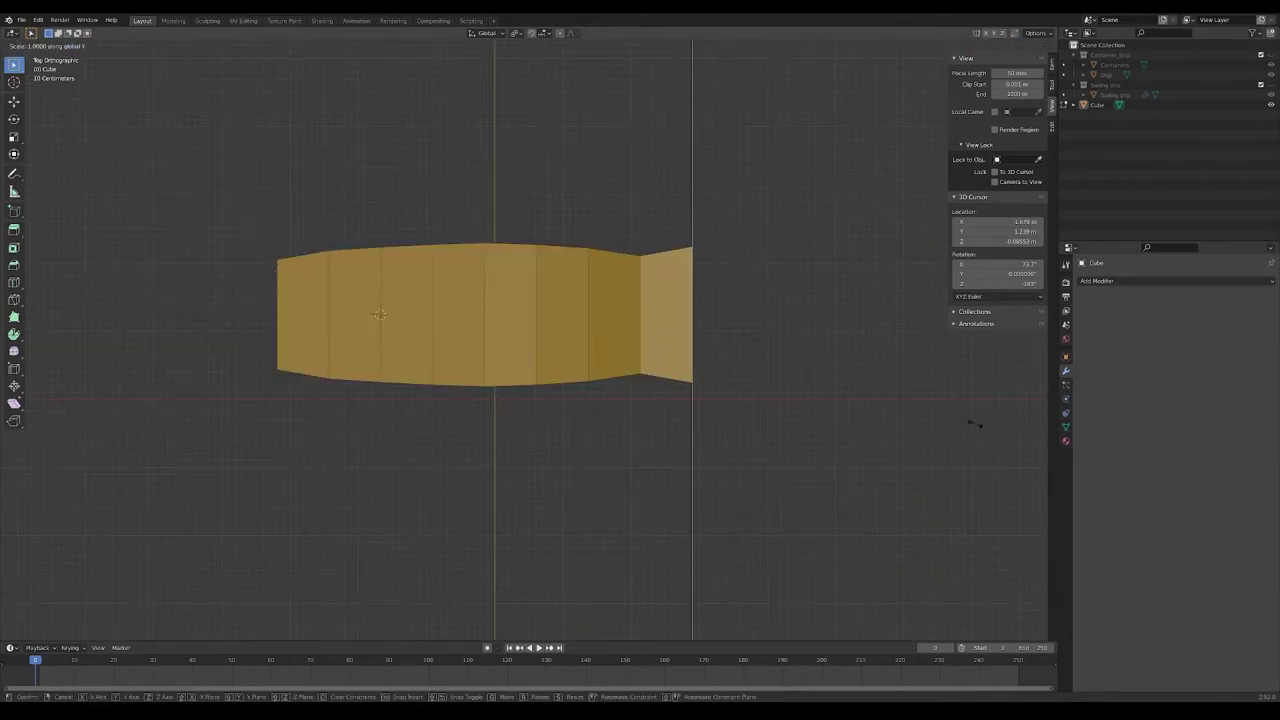
{"action": "key", "text": "s"}
{"action": "key", "text": "y"}
{"action": "left_click", "coordinate": [874, 430]}
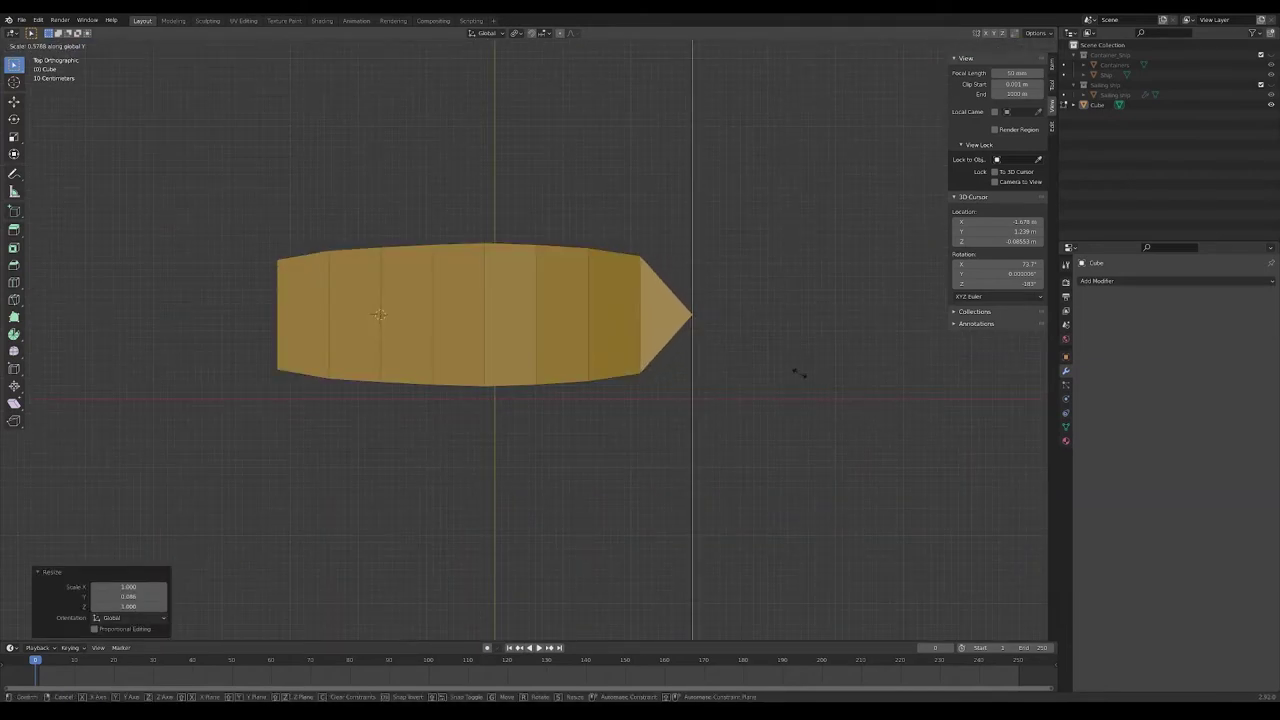
Narrow the loops nearer the bow into a point, then add horizontal loop cuts along the sides
{"action": "middle_click_drag", "start_coordinate": [638, 296], "coordinate": [684, 326]}
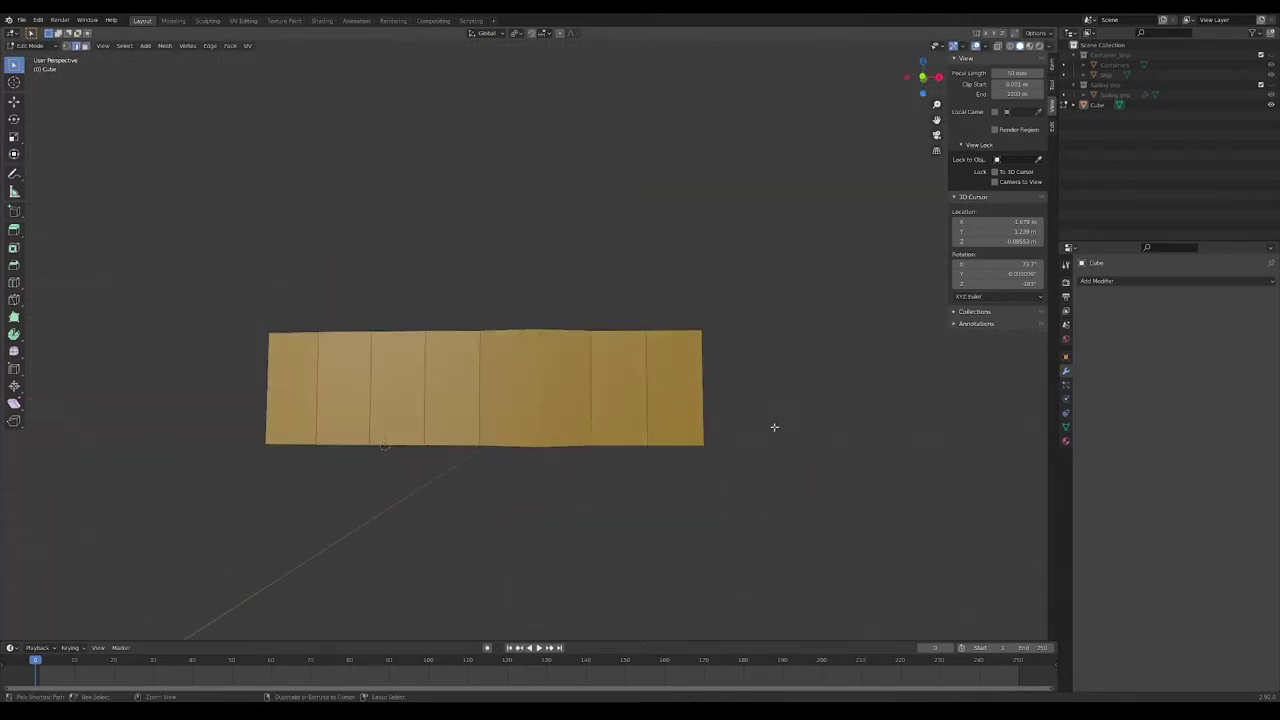
{"action": "key", "text": "KP_7"}
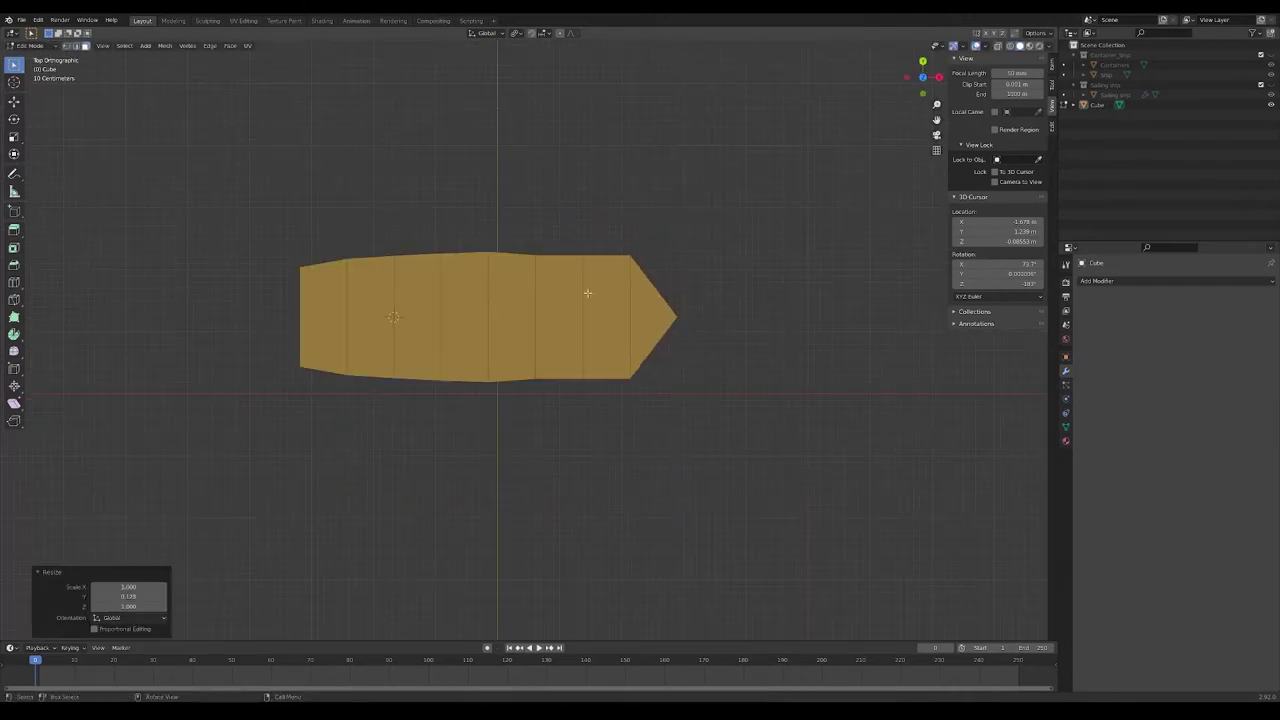
{"action": "left_click", "coordinate": [870, 415]}
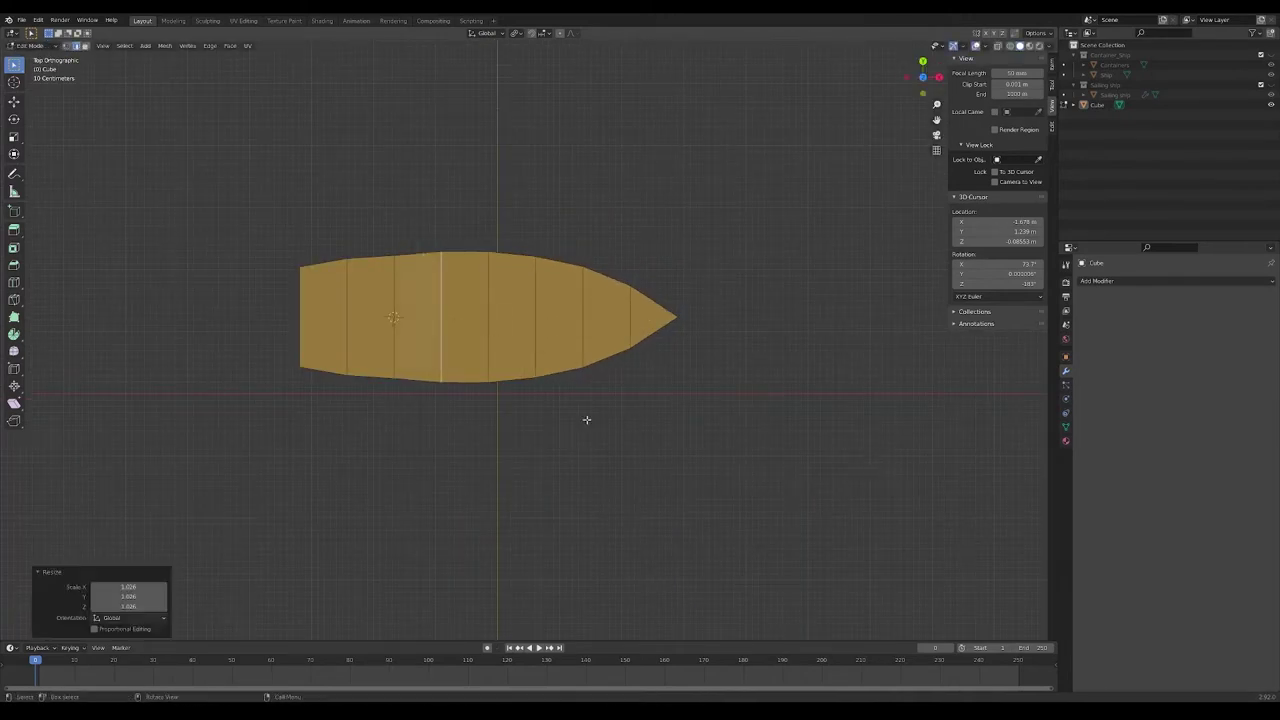
{"action": "middle_click_drag", "start_coordinate": [586, 420], "coordinate": [600, 440]}
{"action": "key", "text": "KP_7"}
{"action": "key", "text": "s"}
{"action": "key", "text": "y"}
{"action": "left_click", "coordinate": [777, 405]}
{"action": "key", "text": "s"}
{"action": "key", "text": "y"}
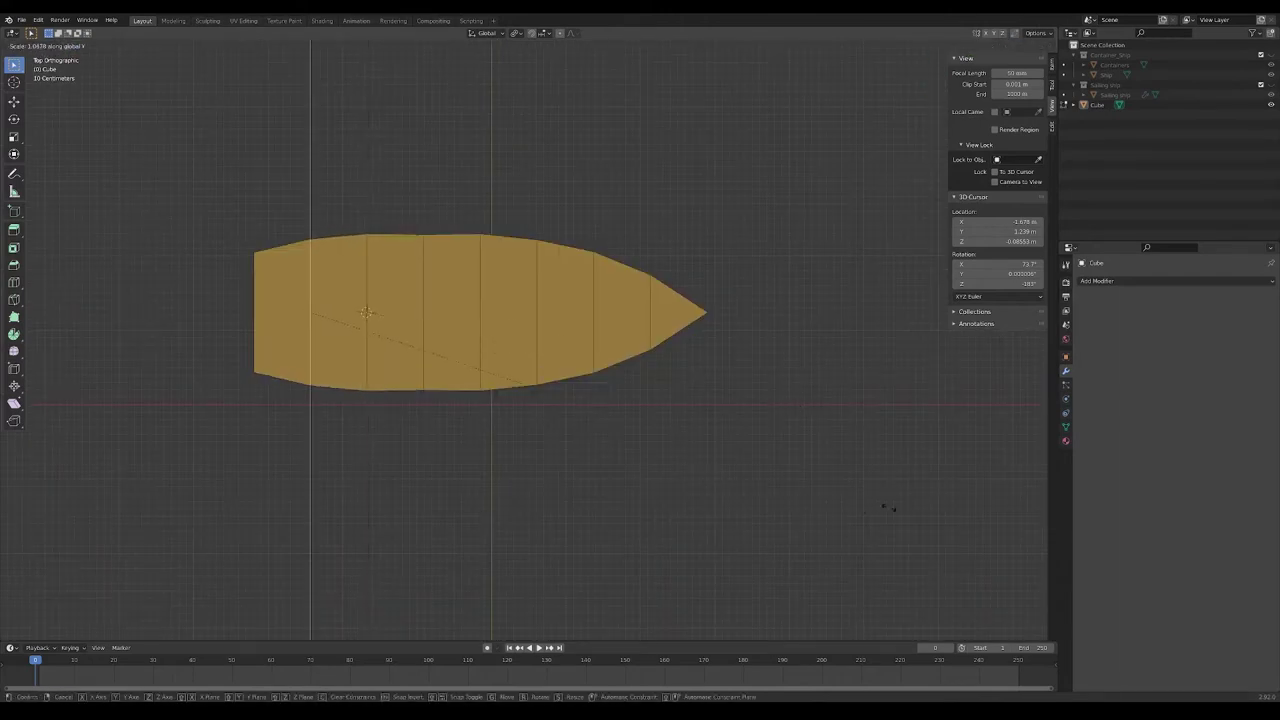
{"action": "left_click", "coordinate": [594, 350], "text": "alt"}
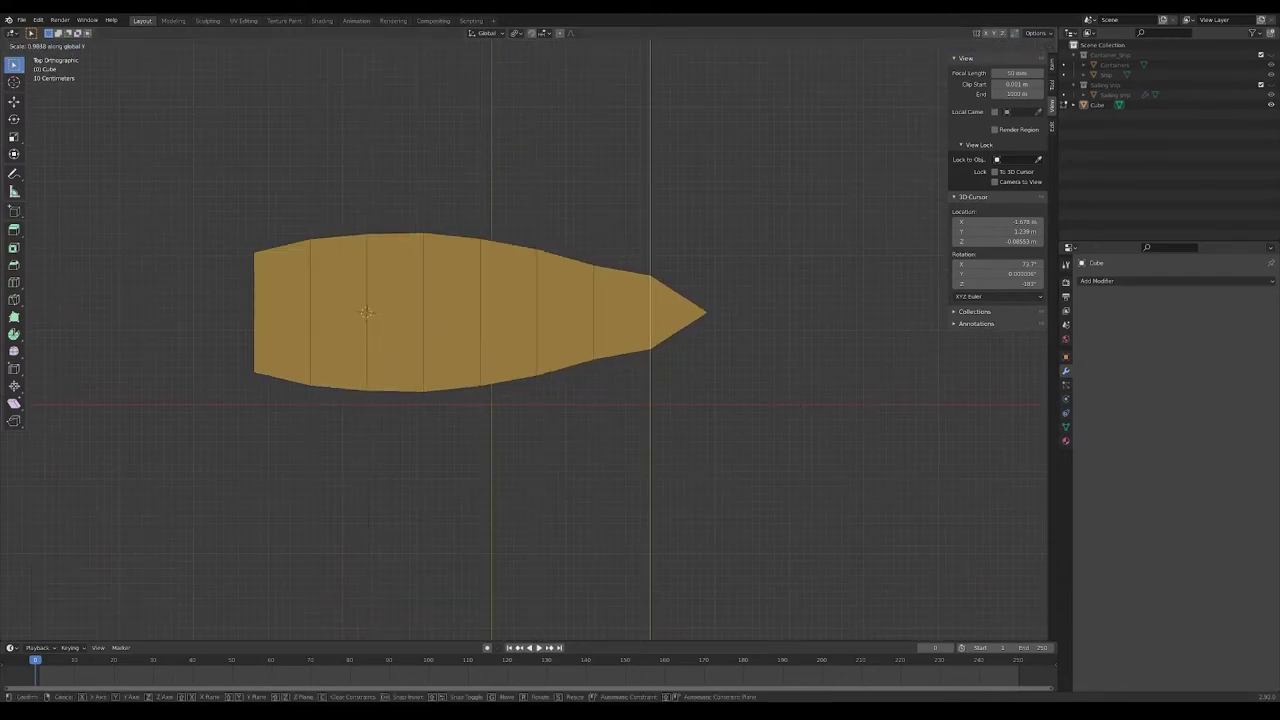
{"action": "left_click", "coordinate": [698, 470]}
{"action": "middle_click_drag", "start_coordinate": [659, 535], "coordinate": [461, 442]}
{"action": "key", "text": "ctrl+r"}
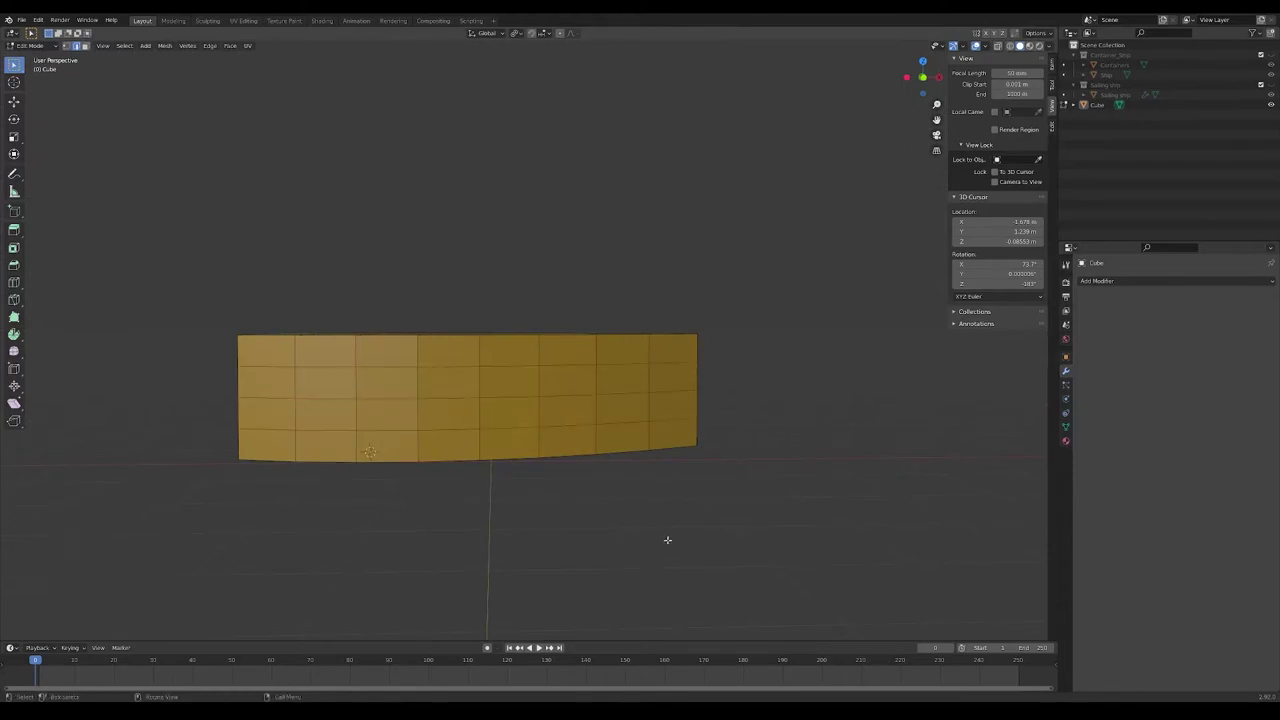
Stretch the hull lengthwise along X and add a Mirror modifier across its width
{"action": "middle_click_drag", "start_coordinate": [667, 540], "coordinate": [351, 349]}
{"action": "key", "text": "g"}
{"action": "left_click", "coordinate": [306, 486]}
{"action": "key", "text": "g"}
{"action": "key", "text": "x"}
{"action": "mouse_move", "coordinate": [306, 486]}
{"action": "middle_mouse_down"}
{"action": "mouse_move", "coordinate": [452, 562]}
{"action": "mouse_move", "coordinate": [586, 463]}
{"action": "middle_mouse_up"}
{"action": "left_click", "coordinate": [452, 562]}
{"action": "left_click", "coordinate": [997, 75]}
{"action": "middle_click_drag", "start_coordinate": [640, 349], "coordinate": [520, 463]}
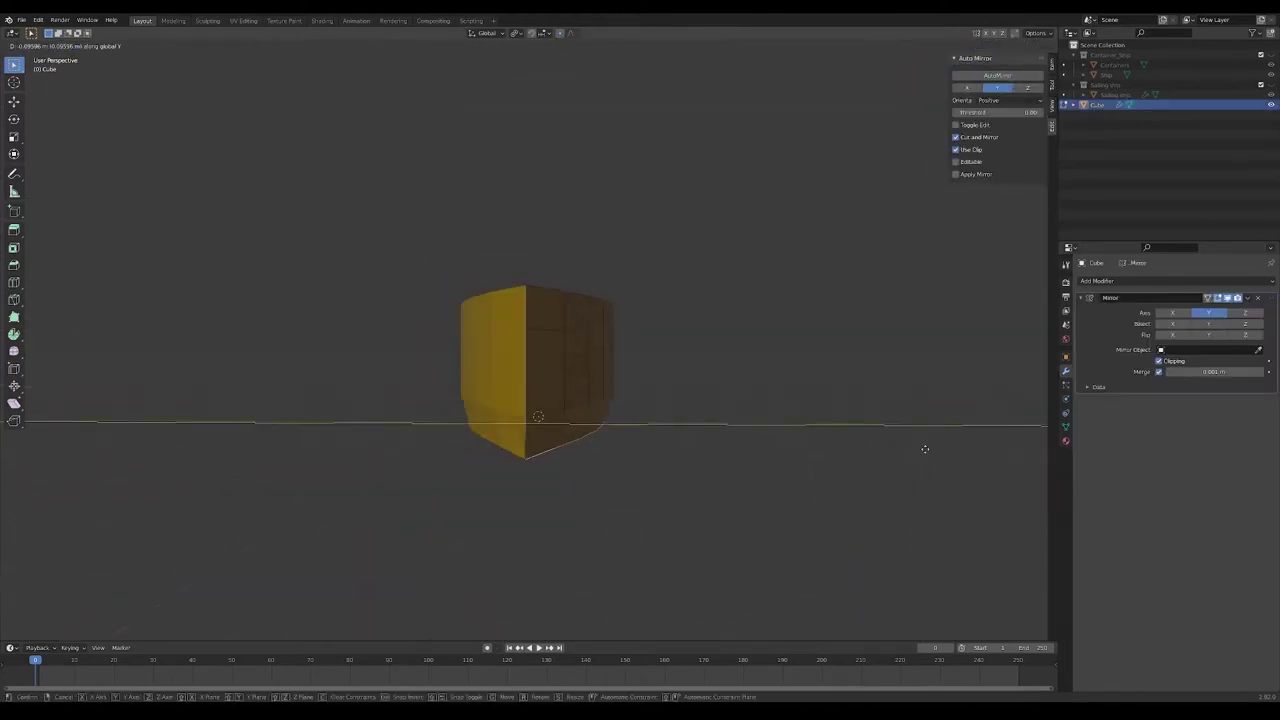
{"action": "left_click", "coordinate": [748, 391]}
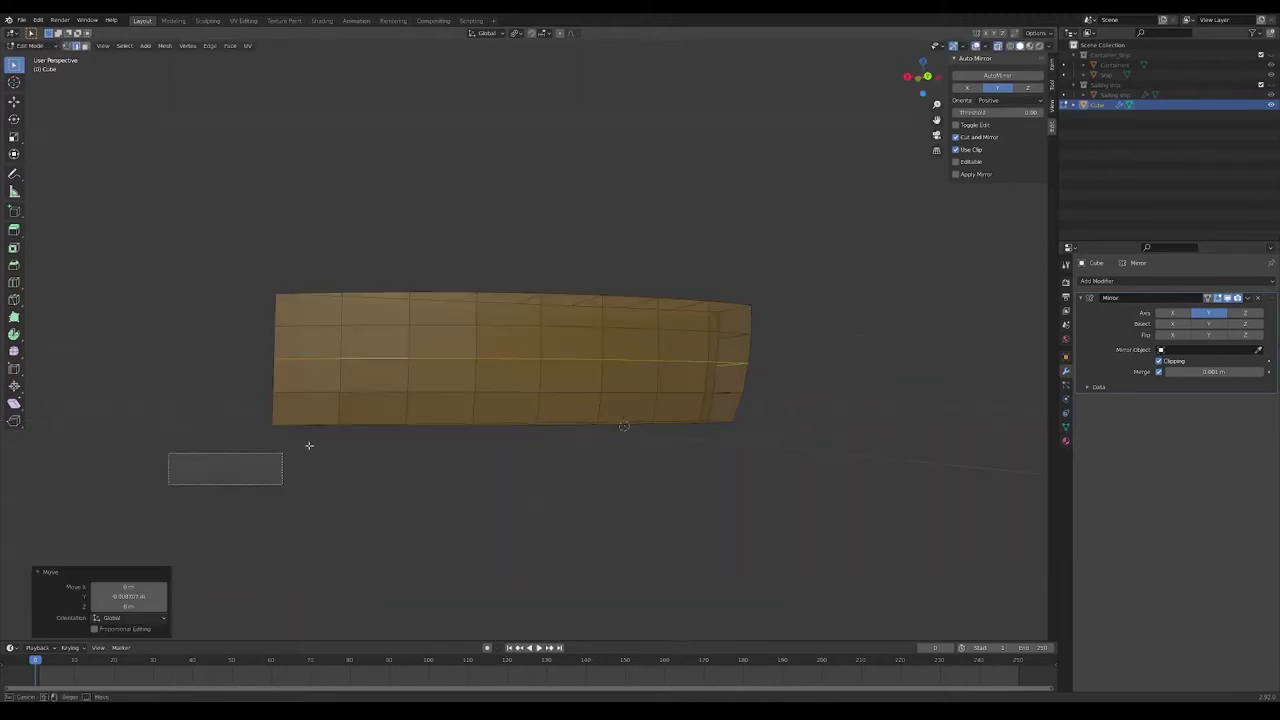
Add a second Mirror modifier with clipping, then view the hull end-on from the back
{"action": "mouse_move", "coordinate": [309, 442]}
{"action": "middle_mouse_down"}
{"action": "mouse_move", "coordinate": [660, 480]}
{"action": "mouse_move", "coordinate": [848, 411]}
{"action": "middle_mouse_up"}
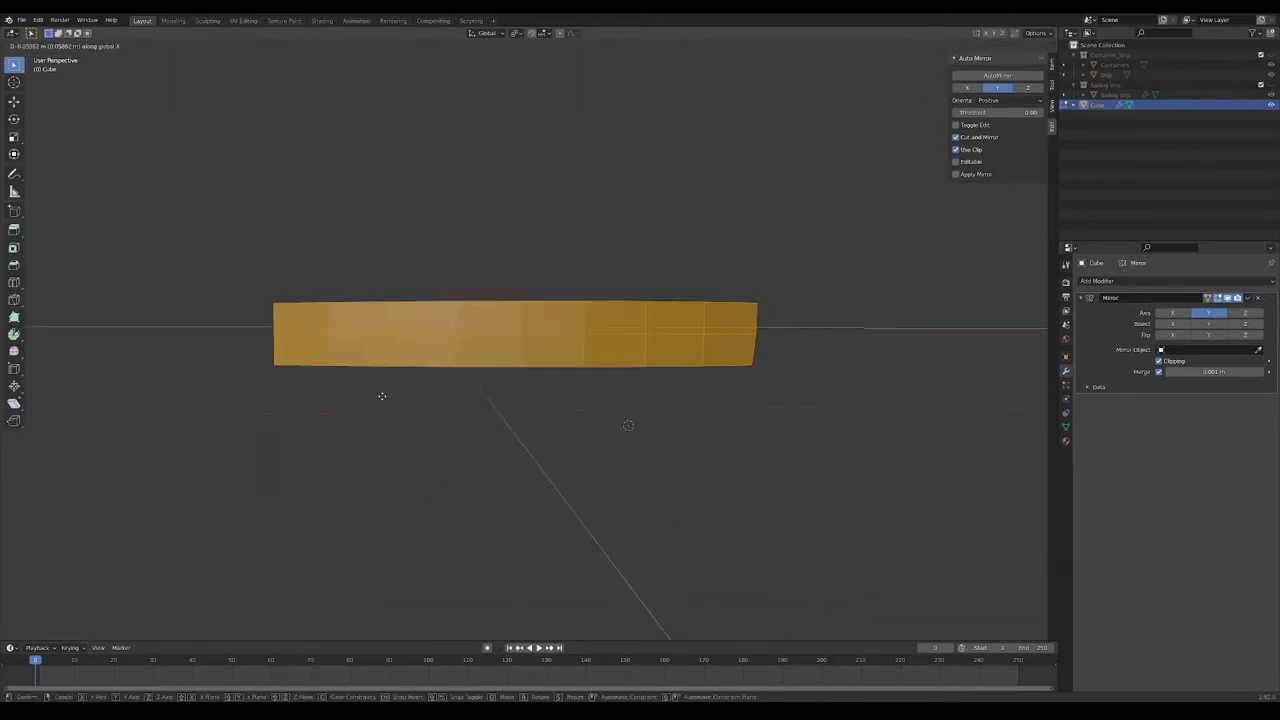
{"action": "middle_click_drag", "start_coordinate": [266, 449], "coordinate": [406, 532]}
{"action": "key", "text": "x"}
{"action": "left_click", "coordinate": [370, 531]}
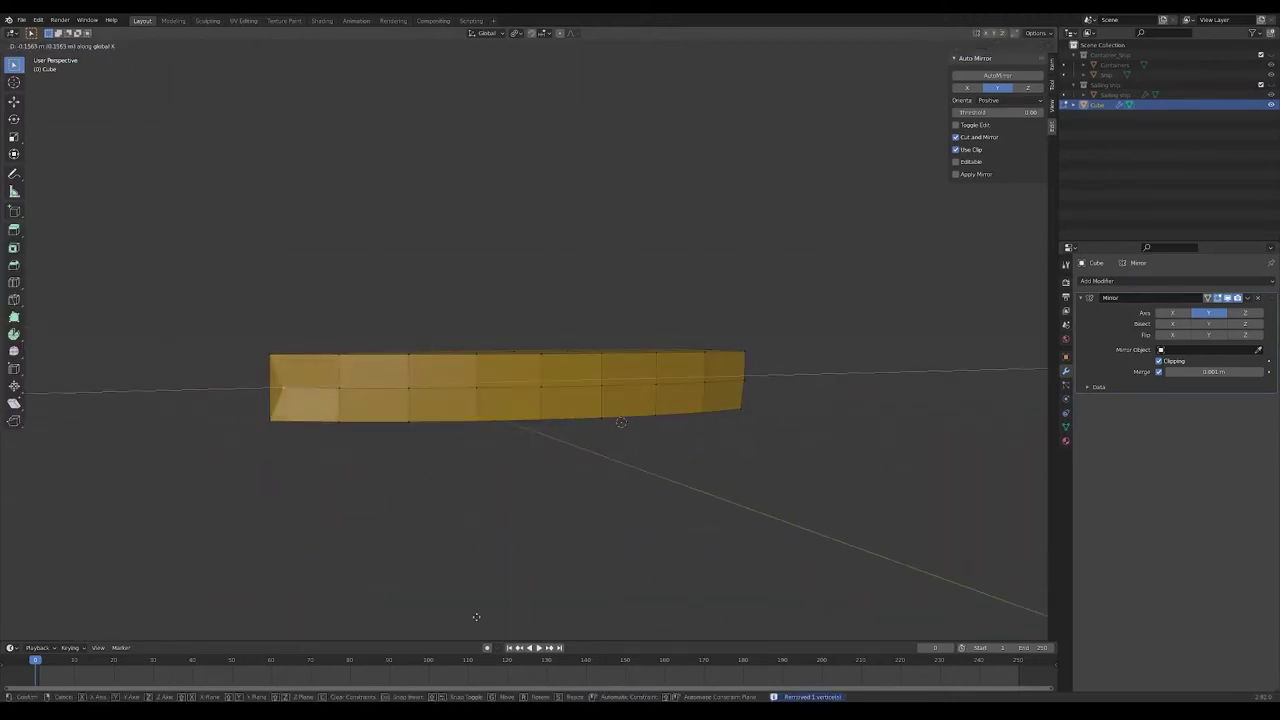
{"action": "left_click", "coordinate": [997, 75]}
{"action": "middle_click_drag", "start_coordinate": [600, 400], "coordinate": [512, 458]}
{"action": "key", "text": "g"}
{"action": "mouse_move", "coordinate": [549, 500]}
{"action": "middle_mouse_down"}
{"action": "mouse_move", "coordinate": [677, 557]}
{"action": "mouse_move", "coordinate": [524, 333]}
{"action": "middle_mouse_up"}
{"action": "mouse_move", "coordinate": [652, 466]}
{"action": "middle_mouse_down"}
{"action": "mouse_move", "coordinate": [177, 529]}
{"action": "mouse_move", "coordinate": [177, 337]}
{"action": "middle_mouse_up"}
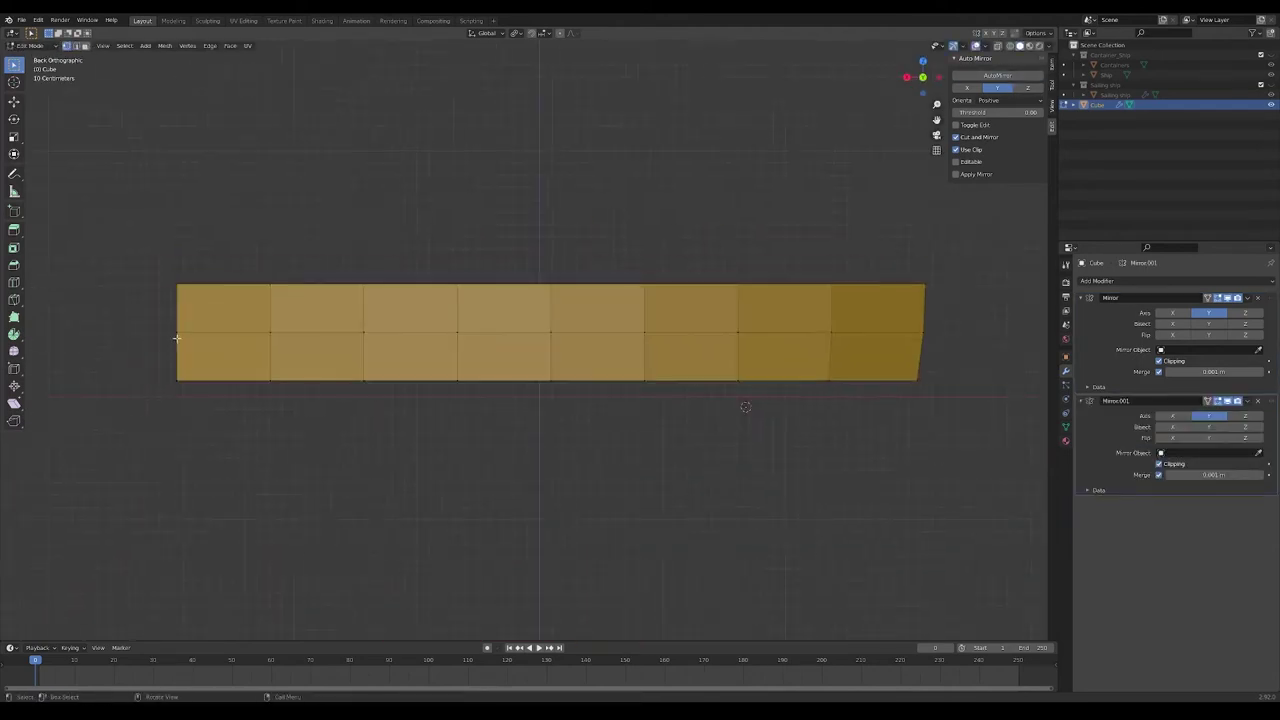
Rake the bow into a slant by moving its vertices along X
{"action": "left_click_drag", "start_coordinate": [177, 337], "coordinate": [271, 337]}
{"action": "key", "text": "ctrl+z"}
{"action": "left_click_drag", "start_coordinate": [178, 381], "coordinate": [266, 381]}
{"action": "key", "text": "g"}
{"action": "key", "text": "x"}
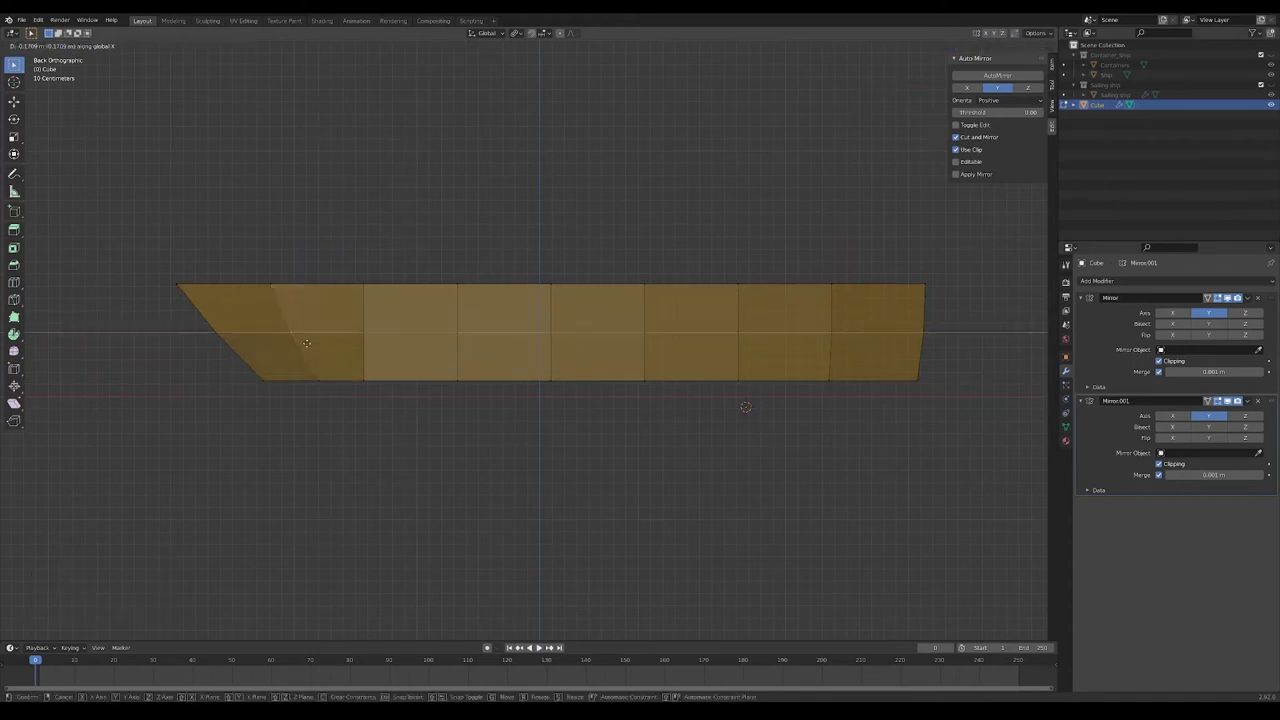
{"action": "key", "text": "g"}
{"action": "key", "text": "x"}
{"action": "left_click", "coordinate": [363, 397]}
{"action": "key", "text": "g"}
{"action": "key", "text": "x"}
{"action": "left_click", "coordinate": [257, 343]}
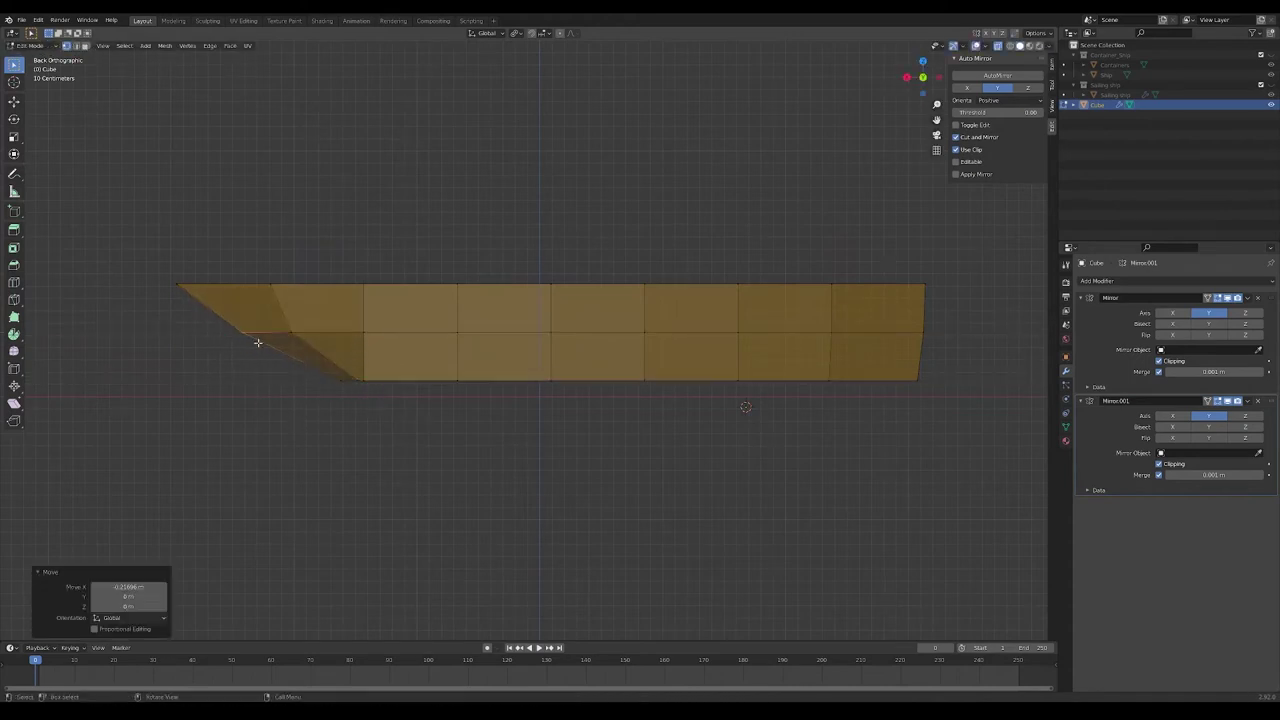
Shift the selected vertices along X to refine the hull's side profile
{"action": "mouse_move", "coordinate": [260, 345]}
{"action": "middle_mouse_down"}
{"action": "mouse_move", "coordinate": [466, 417]}
{"action": "mouse_move", "coordinate": [415, 435]}
{"action": "mouse_move", "coordinate": [521, 337]}
{"action": "mouse_move", "coordinate": [705, 548]}
{"action": "middle_mouse_up"}
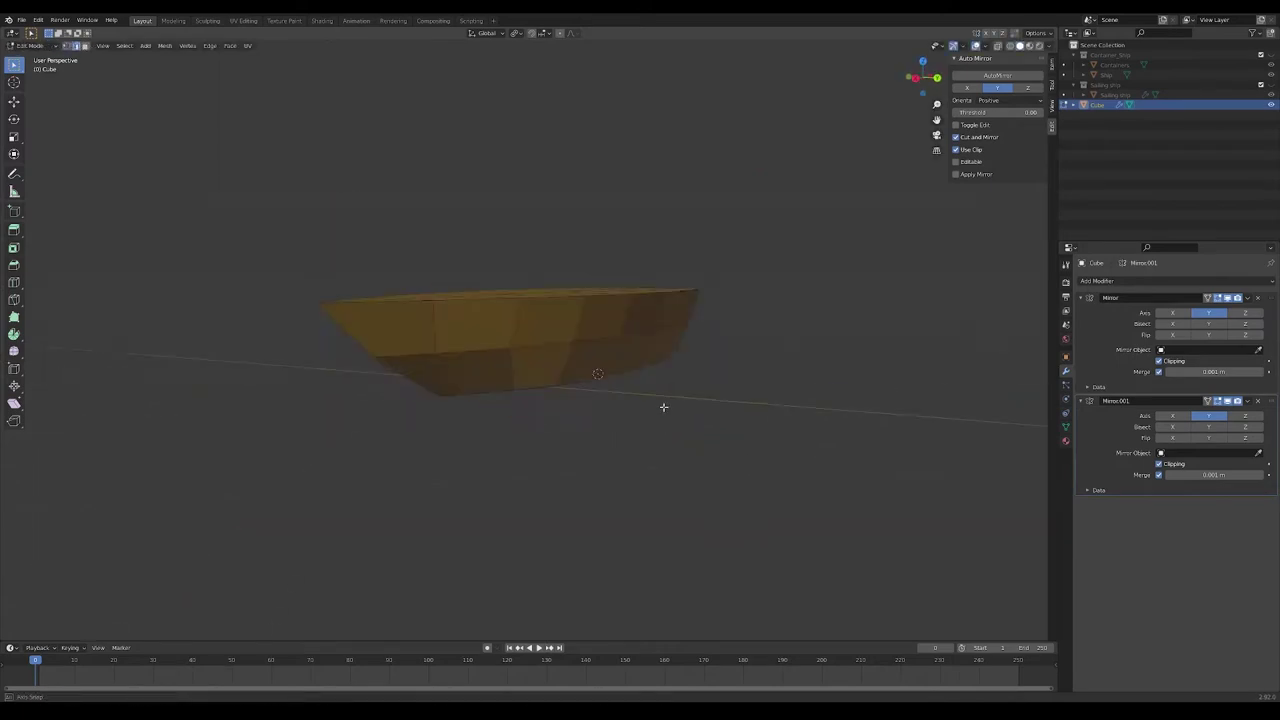
{"action": "mouse_move", "coordinate": [663, 407]}
{"action": "middle_mouse_down"}
{"action": "mouse_move", "coordinate": [560, 517]}
{"action": "mouse_move", "coordinate": [526, 386]}
{"action": "mouse_move", "coordinate": [583, 457]}
{"action": "mouse_move", "coordinate": [580, 473]}
{"action": "mouse_move", "coordinate": [680, 474]}
{"action": "mouse_move", "coordinate": [599, 415]}
{"action": "middle_mouse_up"}
{"action": "mouse_move", "coordinate": [693, 511]}
{"action": "middle_mouse_down"}
{"action": "mouse_move", "coordinate": [651, 440]}
{"action": "mouse_move", "coordinate": [857, 486]}
{"action": "middle_mouse_up"}
{"action": "key", "text": "g"}
{"action": "key", "text": "x"}
{"action": "left_click", "coordinate": [697, 475]}
{"action": "mouse_move", "coordinate": [697, 475]}
{"action": "middle_mouse_down"}
{"action": "mouse_move", "coordinate": [469, 528]}
{"action": "mouse_move", "coordinate": [99, 406]}
{"action": "middle_mouse_up"}
Box-select the top row of hull vertices and adjust their height along Z
{"action": "left_click_drag", "start_coordinate": [56, 285], "coordinate": [727, 289]}
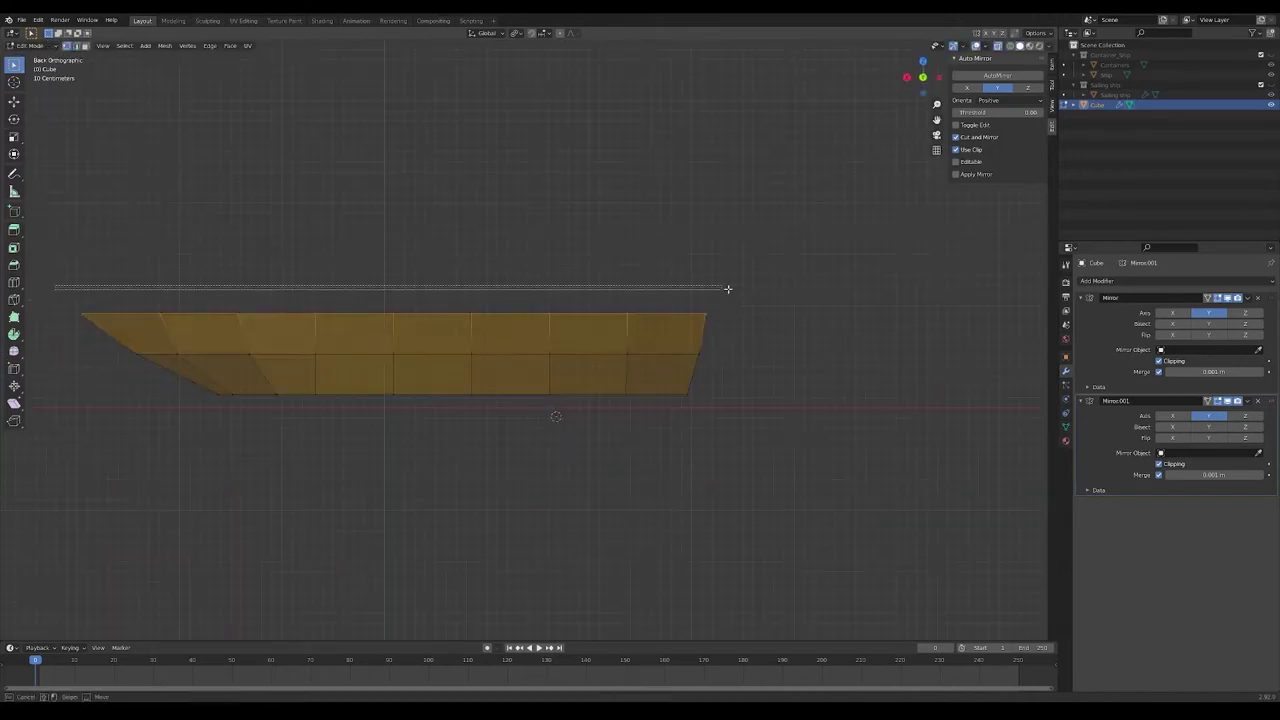
{"action": "key", "text": "g"}
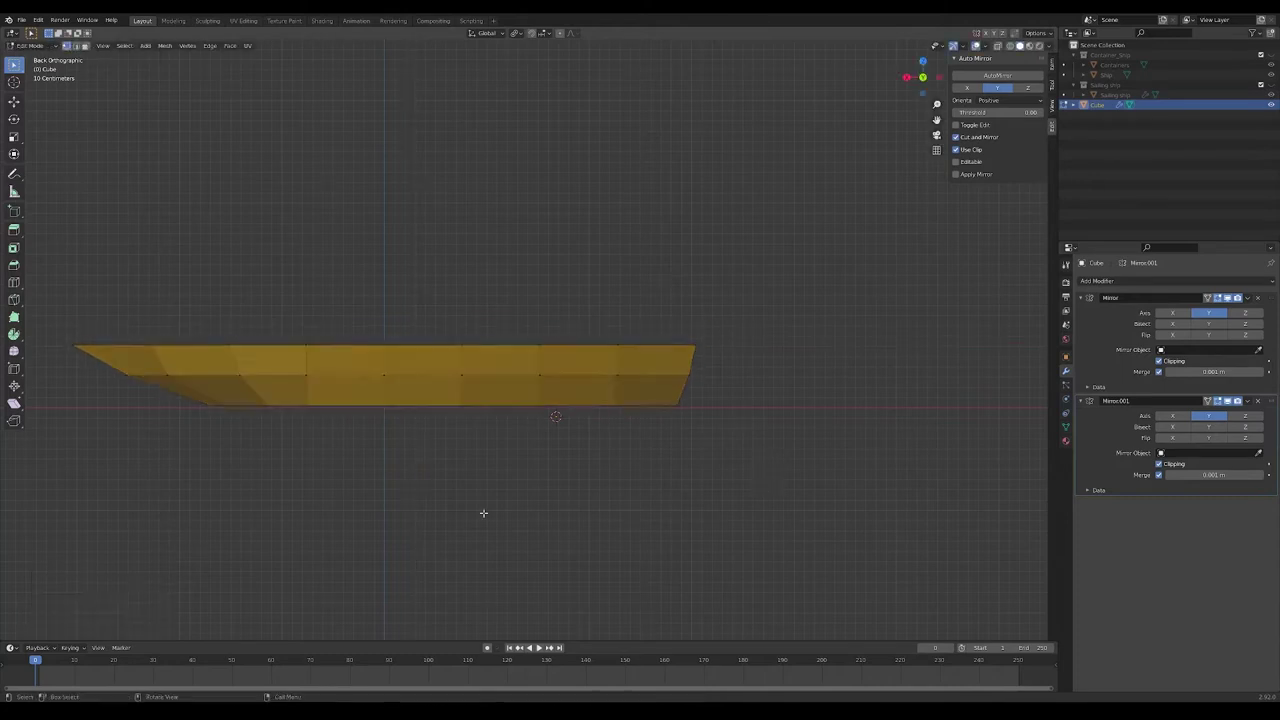
{"action": "left_click", "coordinate": [690, 533]}
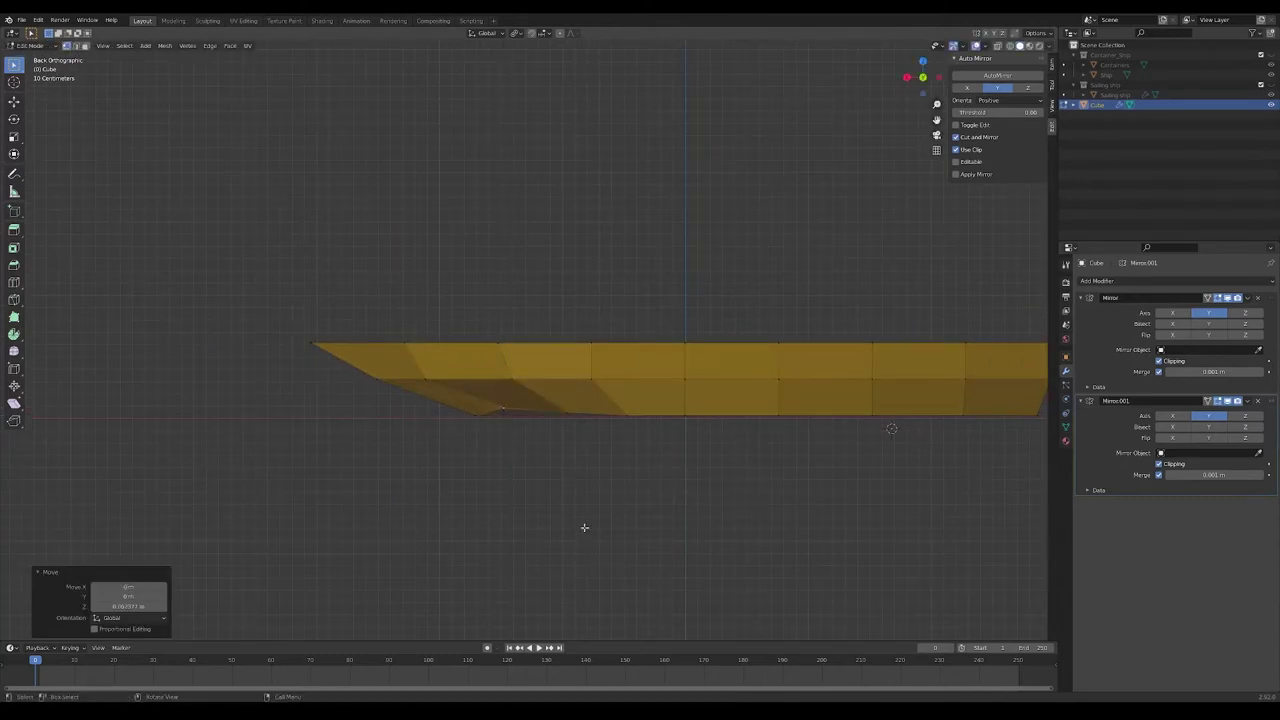
{"action": "key", "text": "g"}
{"action": "key", "text": "z"}
{"action": "left_click", "coordinate": [538, 555]}
Move the top vertices lengthwise and slide an edge to finish the top edge shape
{"action": "middle_click_drag", "start_coordinate": [538, 555], "coordinate": [583, 284]}
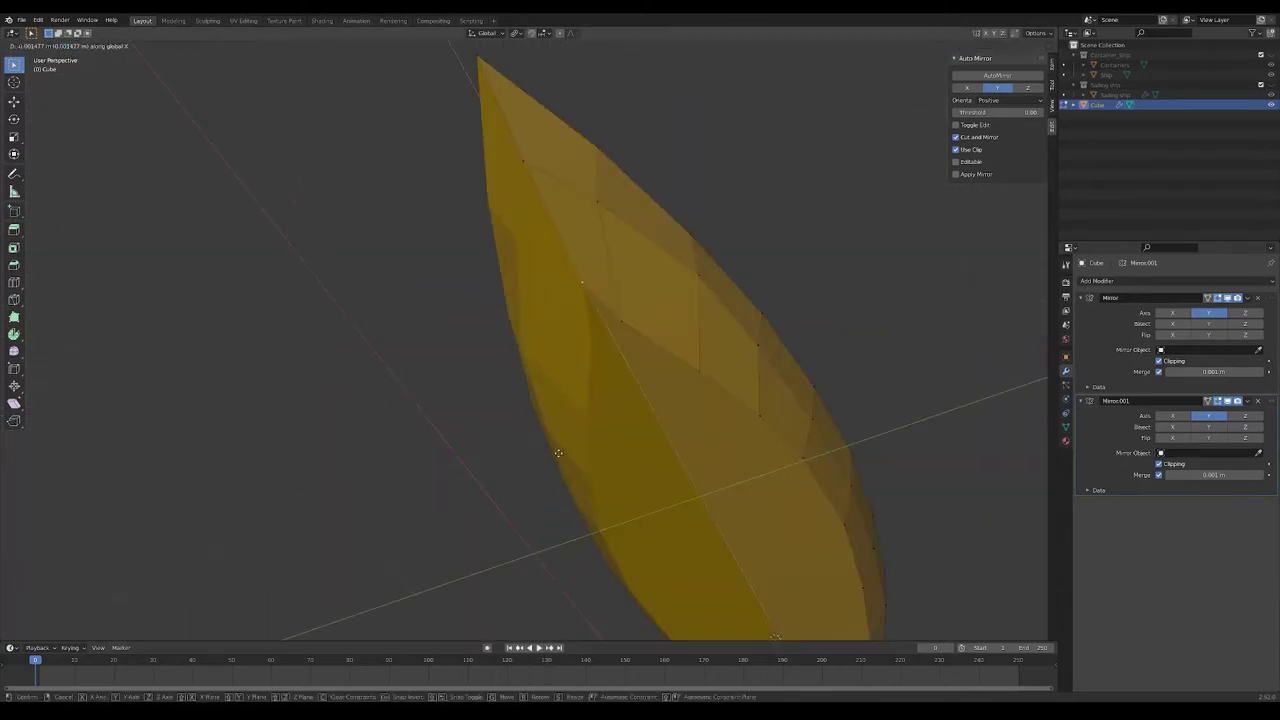
{"action": "left_click", "coordinate": [558, 453]}
{"action": "middle_click_drag", "start_coordinate": [558, 453], "coordinate": [857, 533]}
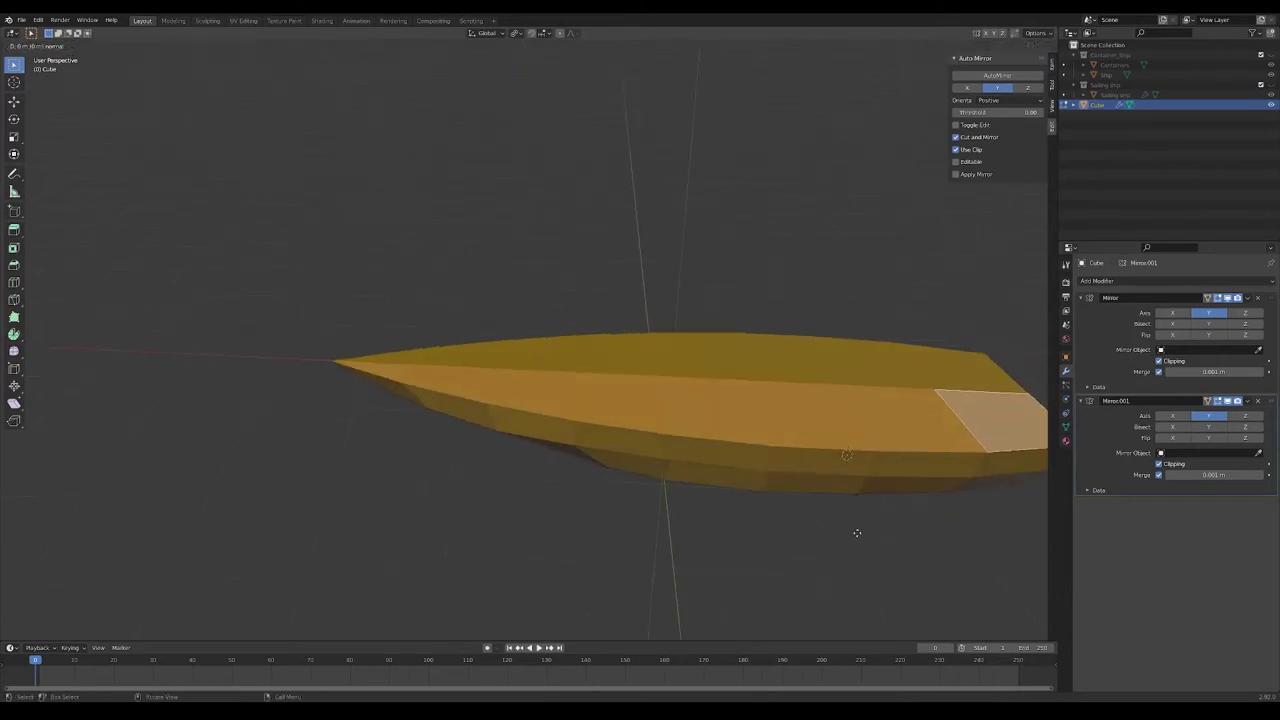
{"action": "left_click", "coordinate": [943, 546]}
{"action": "middle_click_drag", "start_coordinate": [943, 546], "coordinate": [760, 575]}
Mark a seam along the hull's top edge loop in the UV Editing layout
{"action": "left_click", "coordinate": [583, 400]}
{"action": "left_click", "coordinate": [243, 20]}
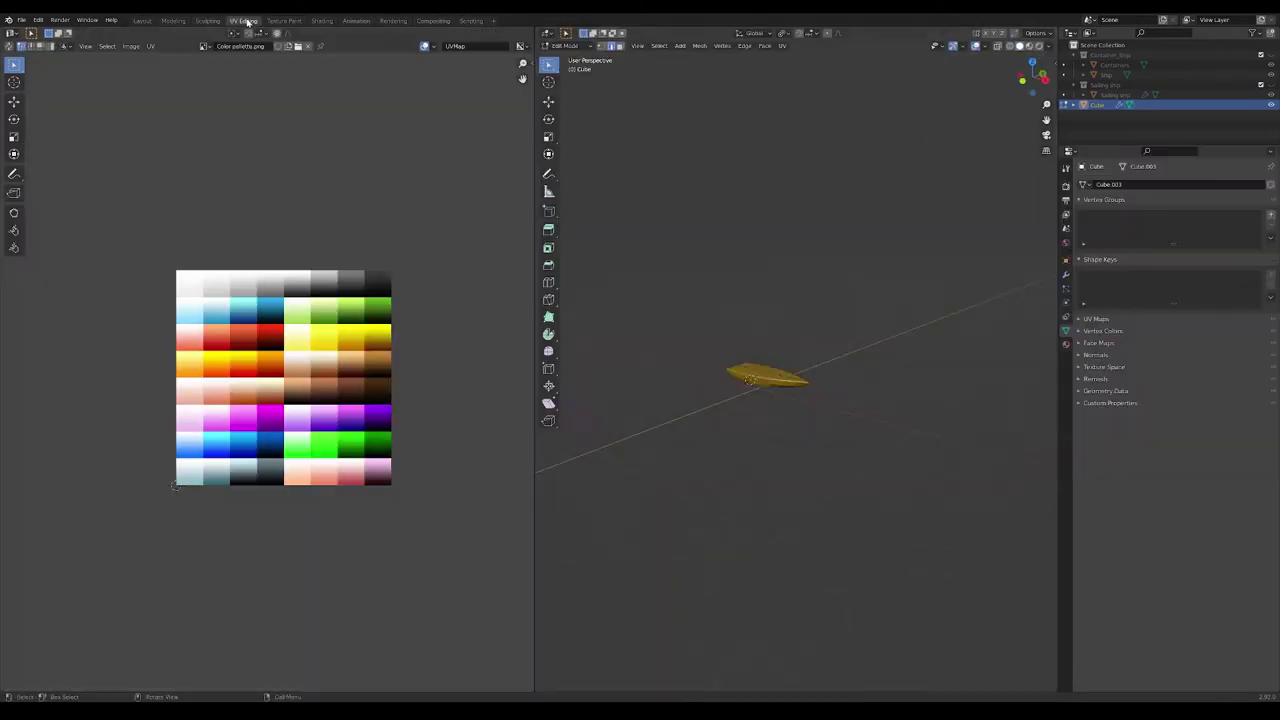
{"action": "mouse_move", "coordinate": [731, 494]}
{"action": "middle_mouse_down"}
{"action": "mouse_move", "coordinate": [848, 509]}
{"action": "mouse_move", "coordinate": [751, 528]}
{"action": "middle_mouse_up"}
{"action": "right_click", "coordinate": [751, 528]}
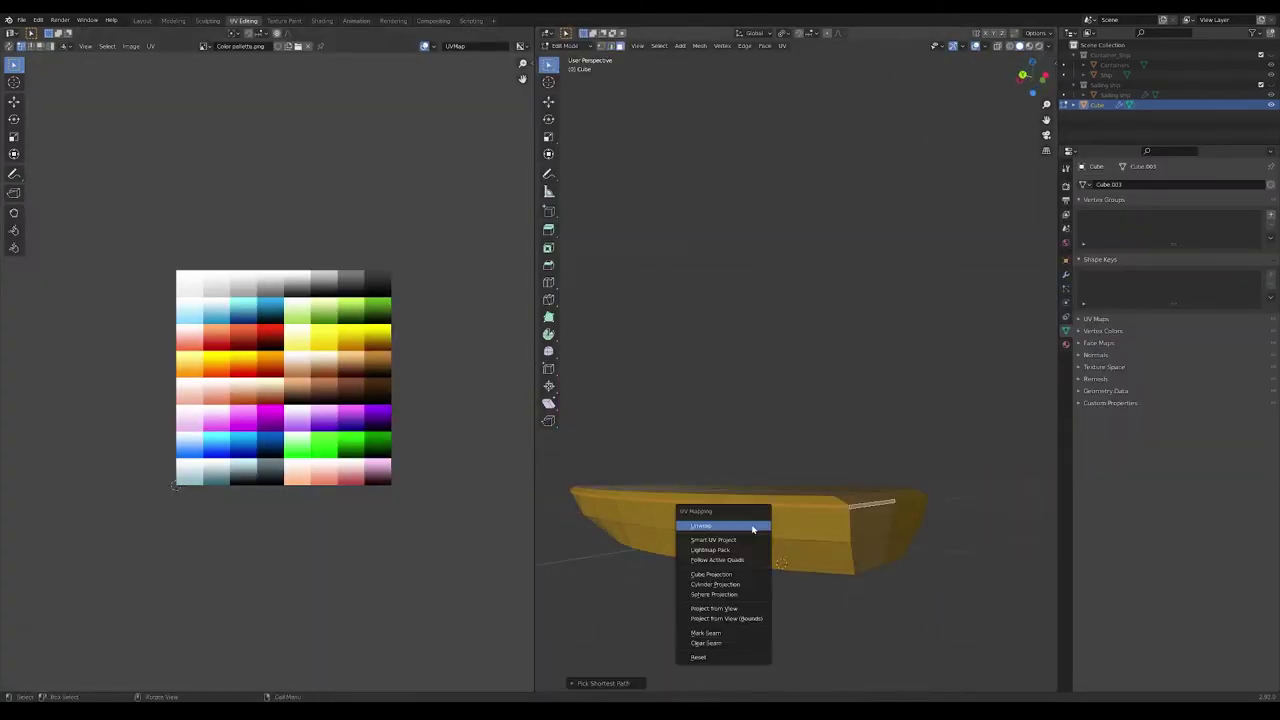
{"action": "left_click", "coordinate": [720, 600]}
{"action": "left_click", "coordinate": [143, 20]}
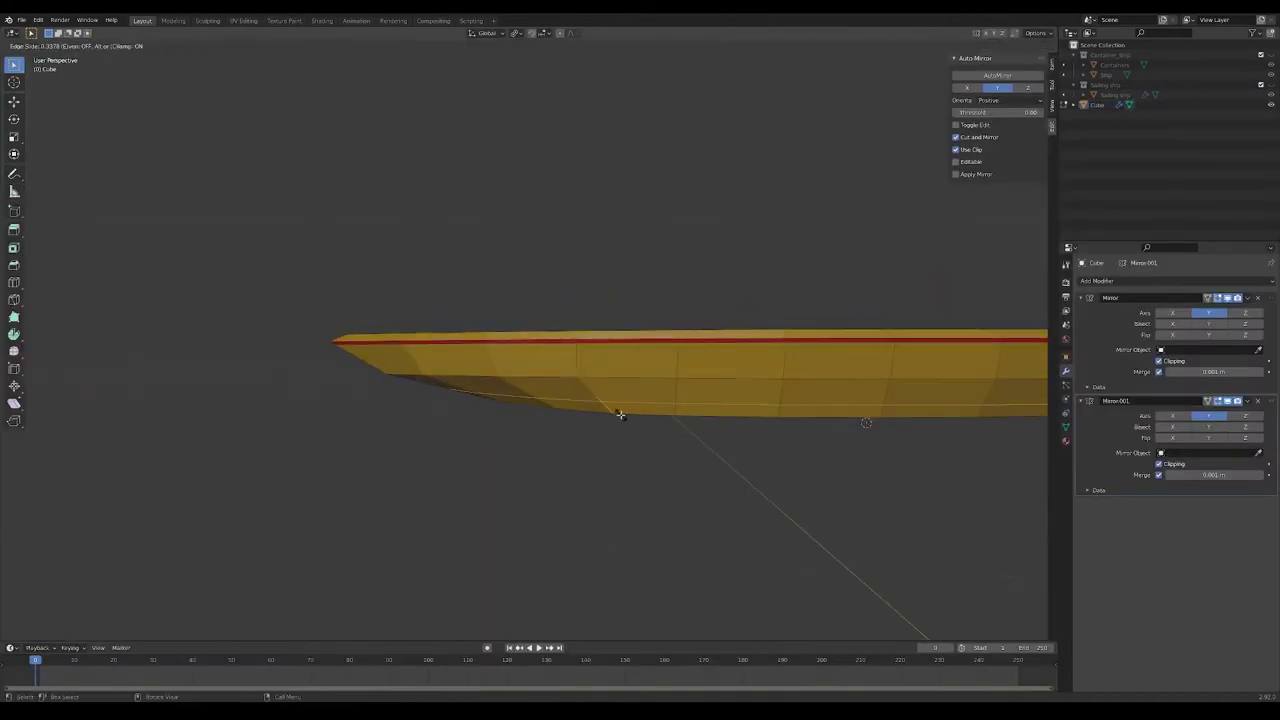
Box-select the lower hull faces in UV Editing and unwrap them
{"action": "left_click", "coordinate": [243, 20]}
{"action": "left_click_drag", "start_coordinate": [619, 470], "coordinate": [971, 509]}
{"action": "key", "text": "u"}
{"action": "left_click", "coordinate": [971, 509]}
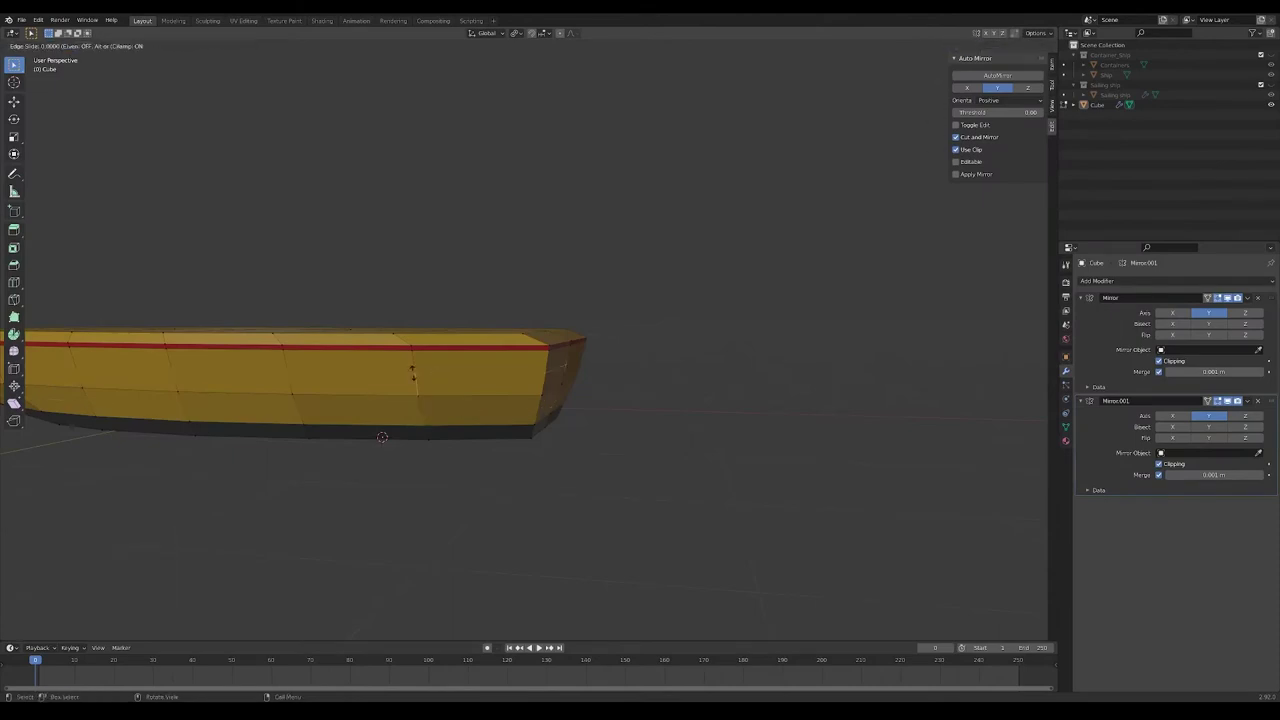
Move the stern plank into place and scale it to 0.425 along Y
{"action": "left_click", "coordinate": [824, 468]}
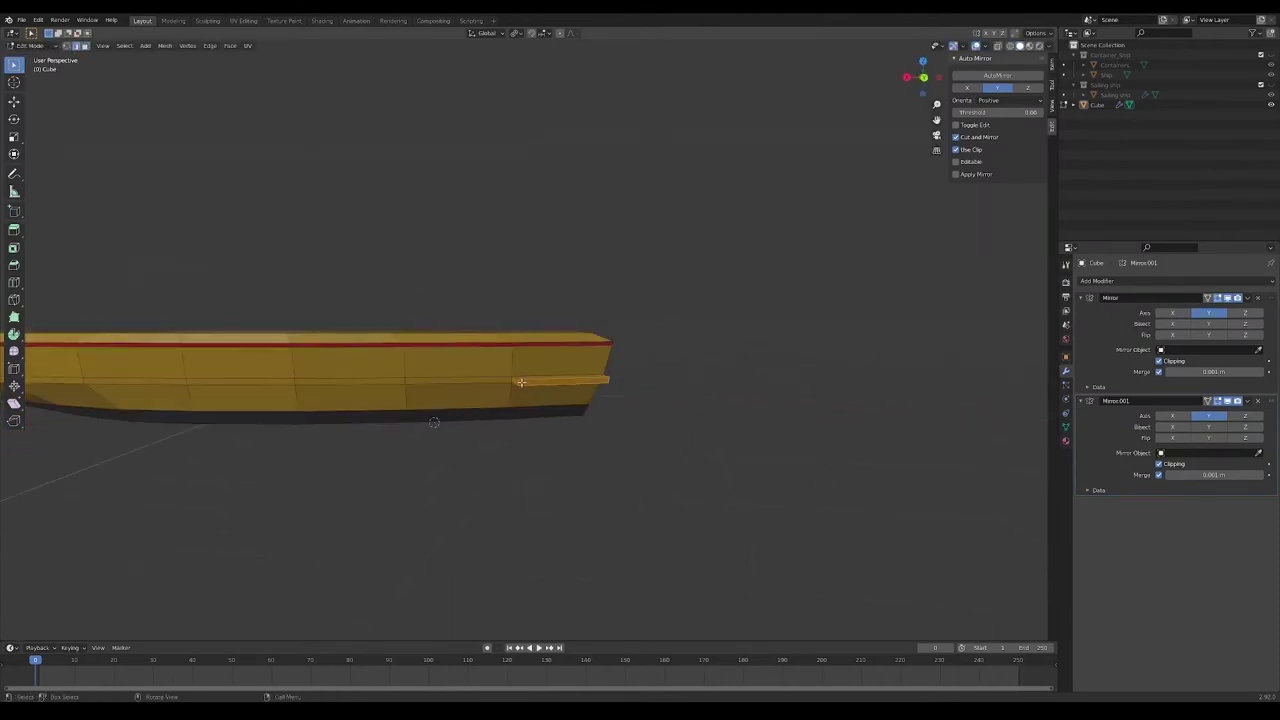
{"action": "mouse_move", "coordinate": [824, 468]}
{"action": "middle_mouse_down"}
{"action": "mouse_move", "coordinate": [657, 437]}
{"action": "mouse_move", "coordinate": [605, 322]}
{"action": "mouse_move", "coordinate": [590, 318]}
{"action": "mouse_move", "coordinate": [766, 474]}
{"action": "middle_mouse_up"}
{"action": "key", "text": "g"}
{"action": "left_click", "coordinate": [571, 320]}
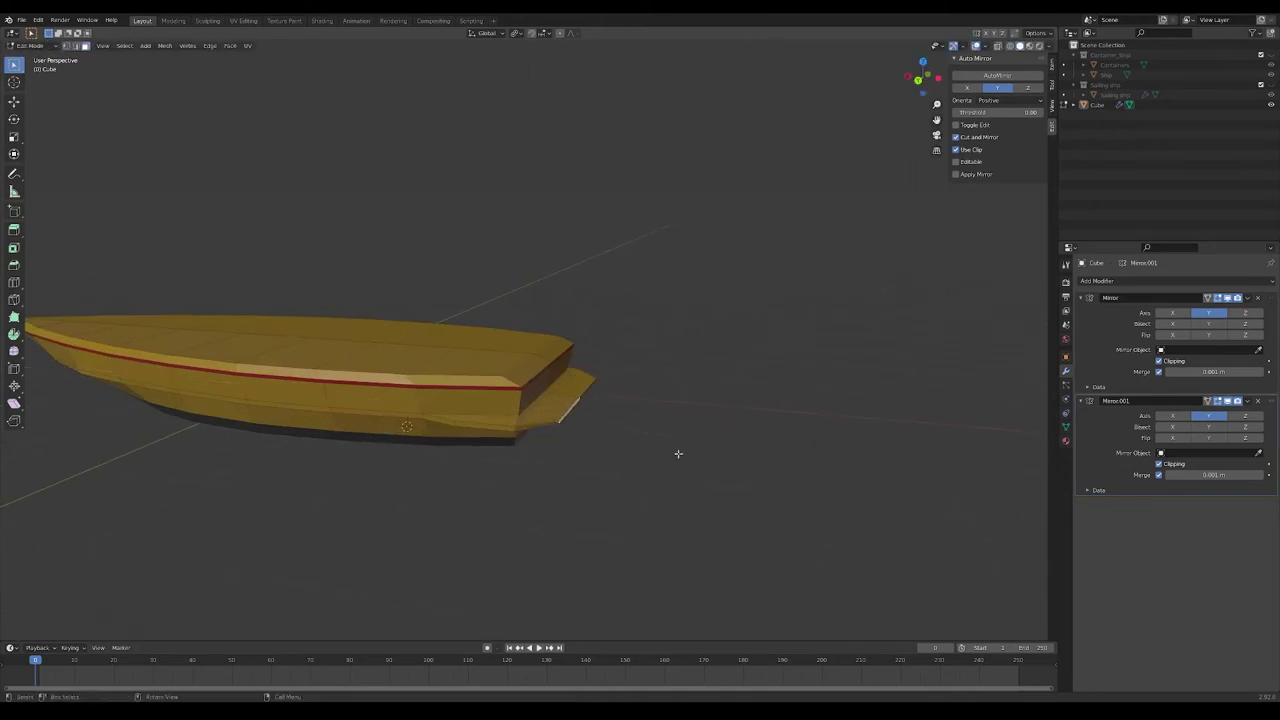
{"action": "key", "text": "s"}
{"action": "key", "text": "y"}
{"action": "left_click", "coordinate": [606, 517]}
Box-select the stern plank and lower it along Z
{"action": "middle_click_drag", "start_coordinate": [606, 517], "coordinate": [781, 501]}
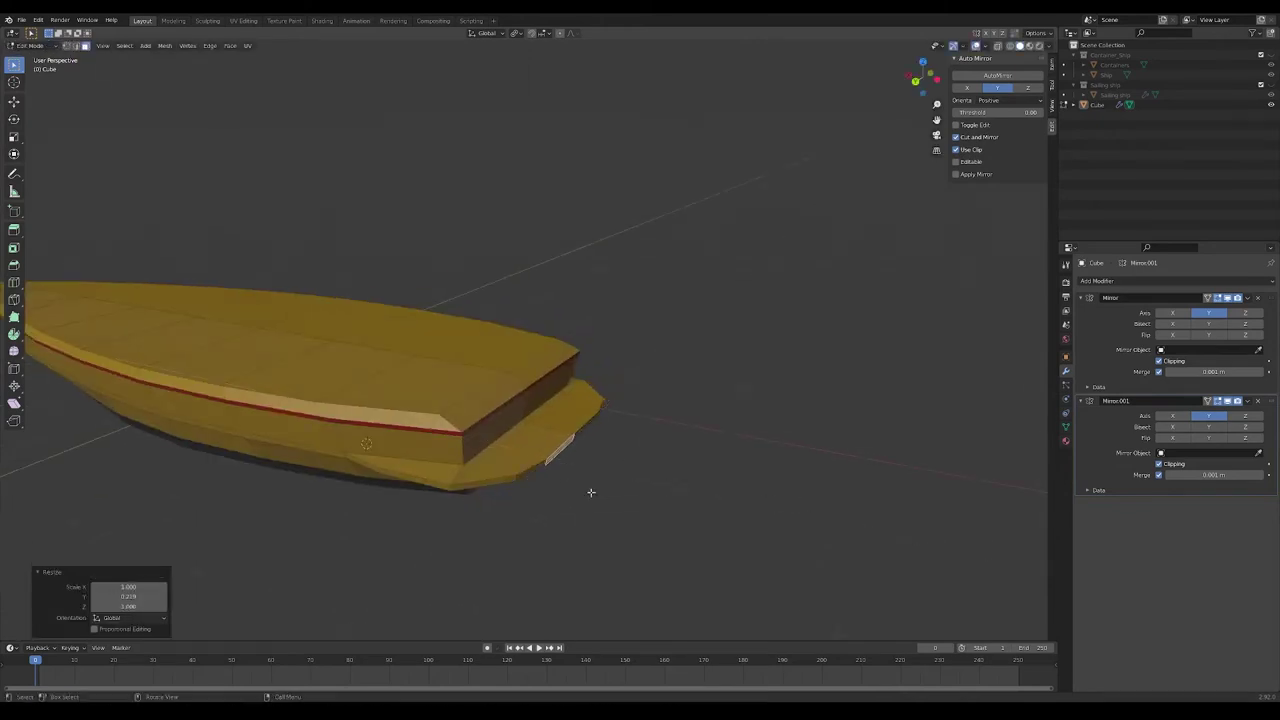
{"action": "middle_click_drag", "start_coordinate": [590, 492], "coordinate": [577, 449]}
{"action": "left_click_drag", "start_coordinate": [737, 349], "coordinate": [606, 451]}
{"action": "key", "text": "g"}
{"action": "key", "text": "z"}
{"action": "left_click", "coordinate": [766, 503]}
Inset the platform's top face and move it along the boat's length
{"action": "scroll", "coordinate": [737, 555], "scroll_direction": "up", "scroll_amount": 3}
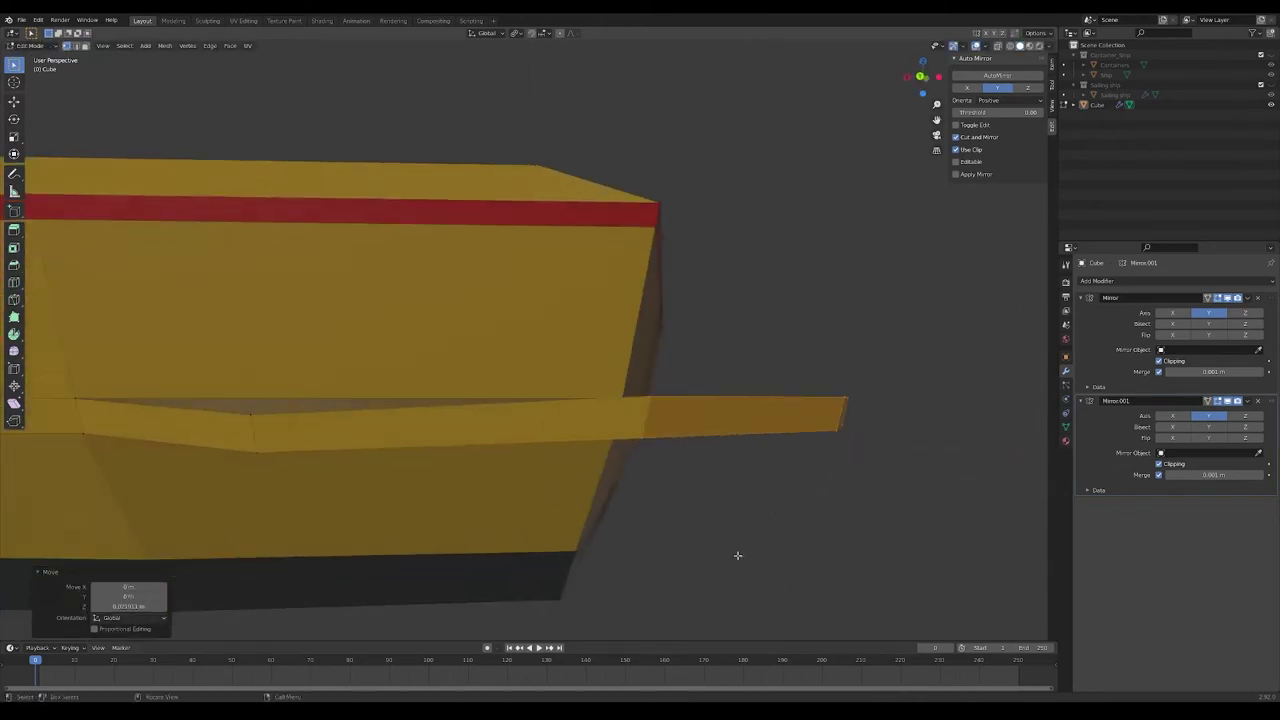
{"action": "scroll", "coordinate": [737, 555], "scroll_direction": "down", "scroll_amount": 2}
{"action": "scroll", "coordinate": [737, 555], "scroll_direction": "down", "scroll_amount": 1}
{"action": "middle_click_drag", "start_coordinate": [737, 555], "coordinate": [543, 523]}
{"action": "left_click", "coordinate": [549, 505]}
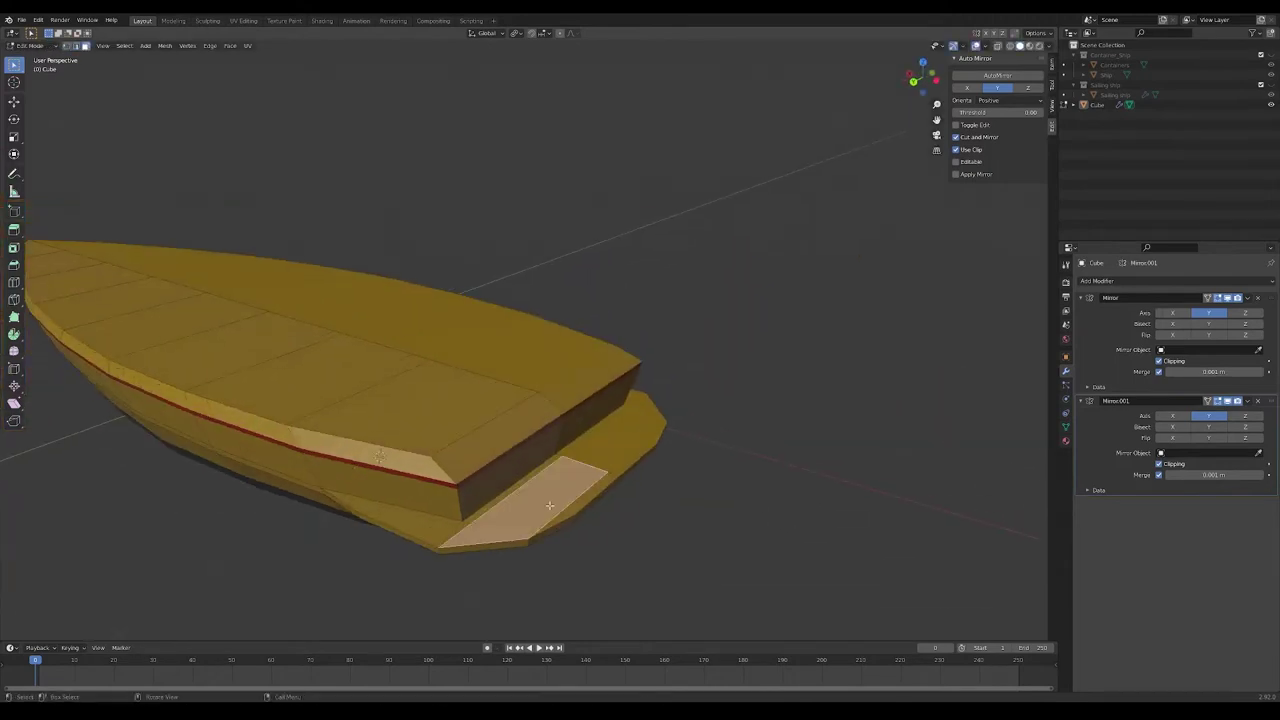
{"action": "left_click", "coordinate": [752, 509]}
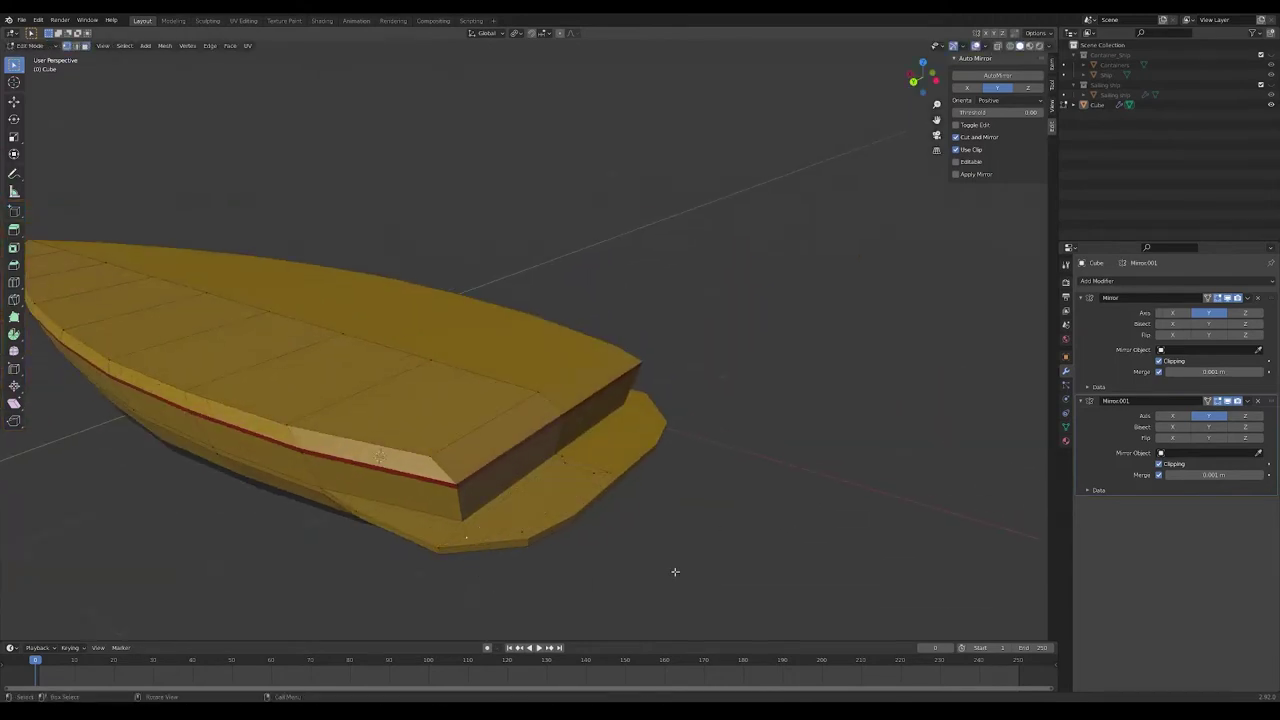
{"action": "left_click", "coordinate": [729, 528]}
{"action": "key", "text": "KP_7"}
Knife a vent outline into the stern, dissolve extra vertices, and push the vent face inward
{"action": "left_click", "coordinate": [343, 309]}
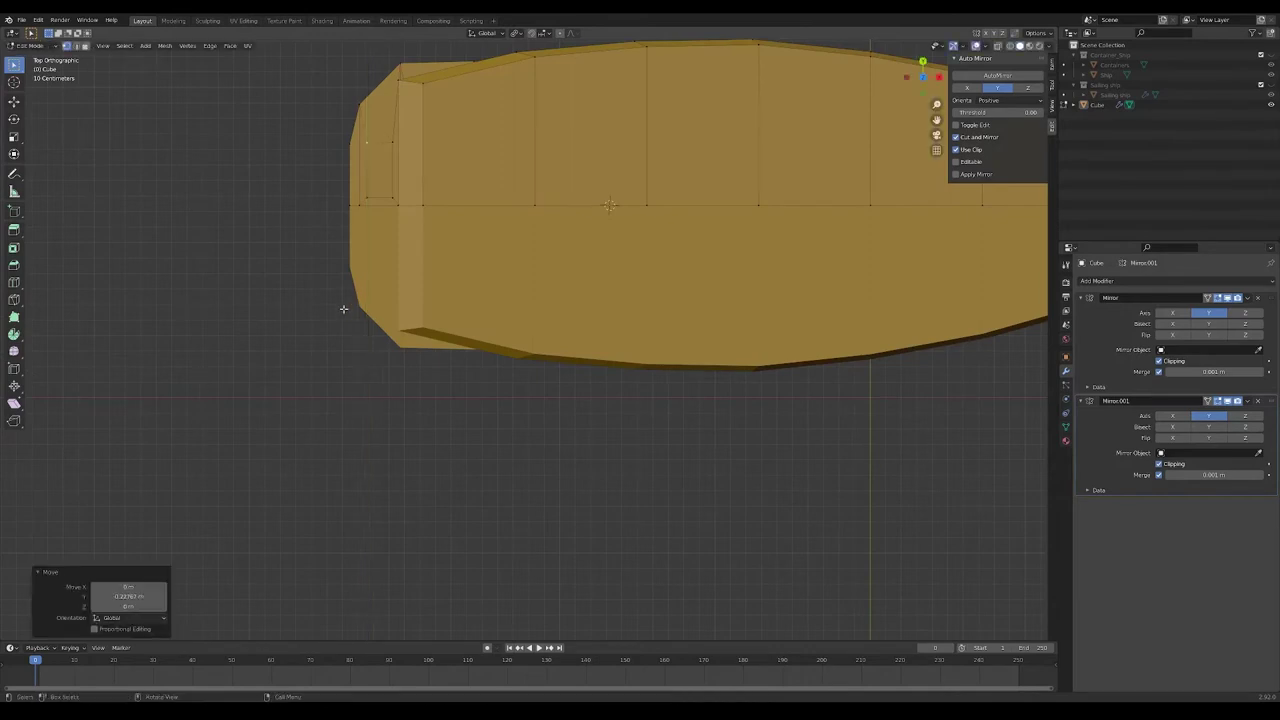
{"action": "left_click", "coordinate": [811, 289]}
{"action": "key", "text": "k"}
{"action": "mouse_move", "coordinate": [203, 237]}
{"action": "middle_mouse_down"}
{"action": "mouse_move", "coordinate": [543, 389]}
{"action": "mouse_move", "coordinate": [472, 295]}
{"action": "middle_mouse_up"}
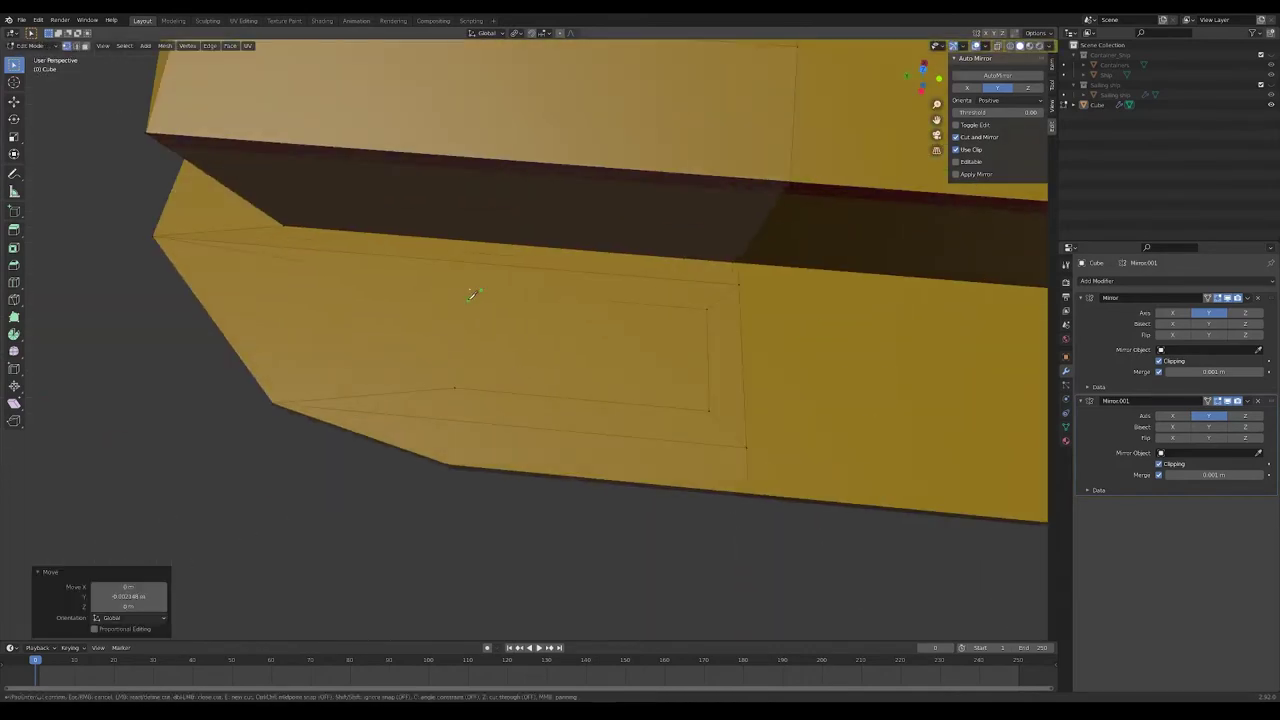
{"action": "left_click", "coordinate": [502, 333]}
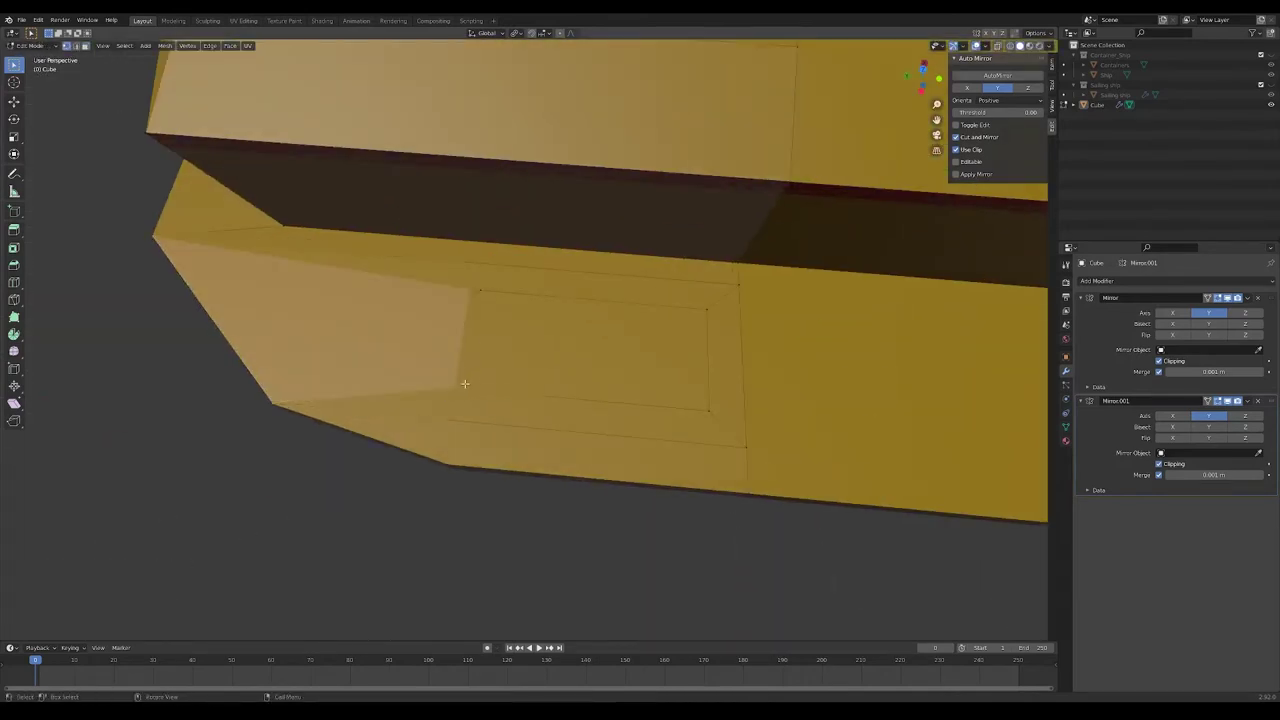
{"action": "key", "text": "Return"}
{"action": "middle_click_drag", "start_coordinate": [709, 316], "coordinate": [757, 367]}
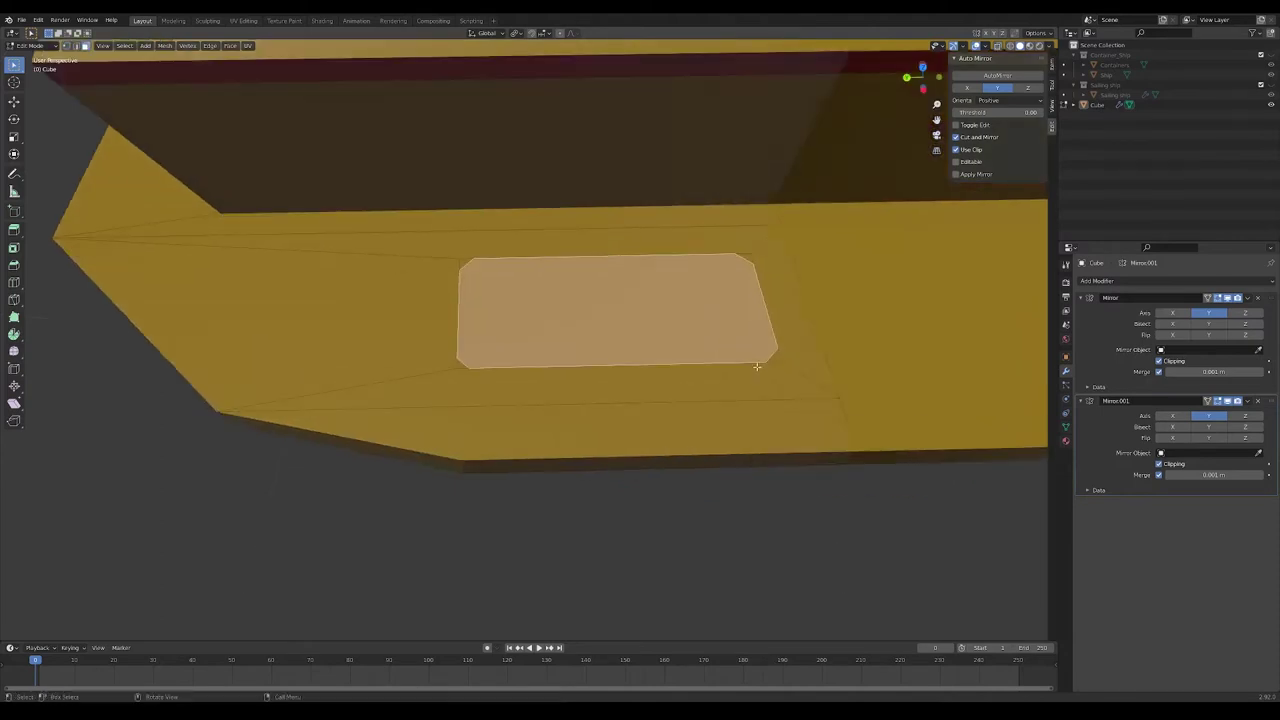
{"action": "left_click", "coordinate": [757, 369]}
Knife slat lines across the recessed vent and select a slat strip, checking it from several angles
{"action": "scroll", "coordinate": [419, 366], "scroll_direction": "up", "scroll_amount": 3}
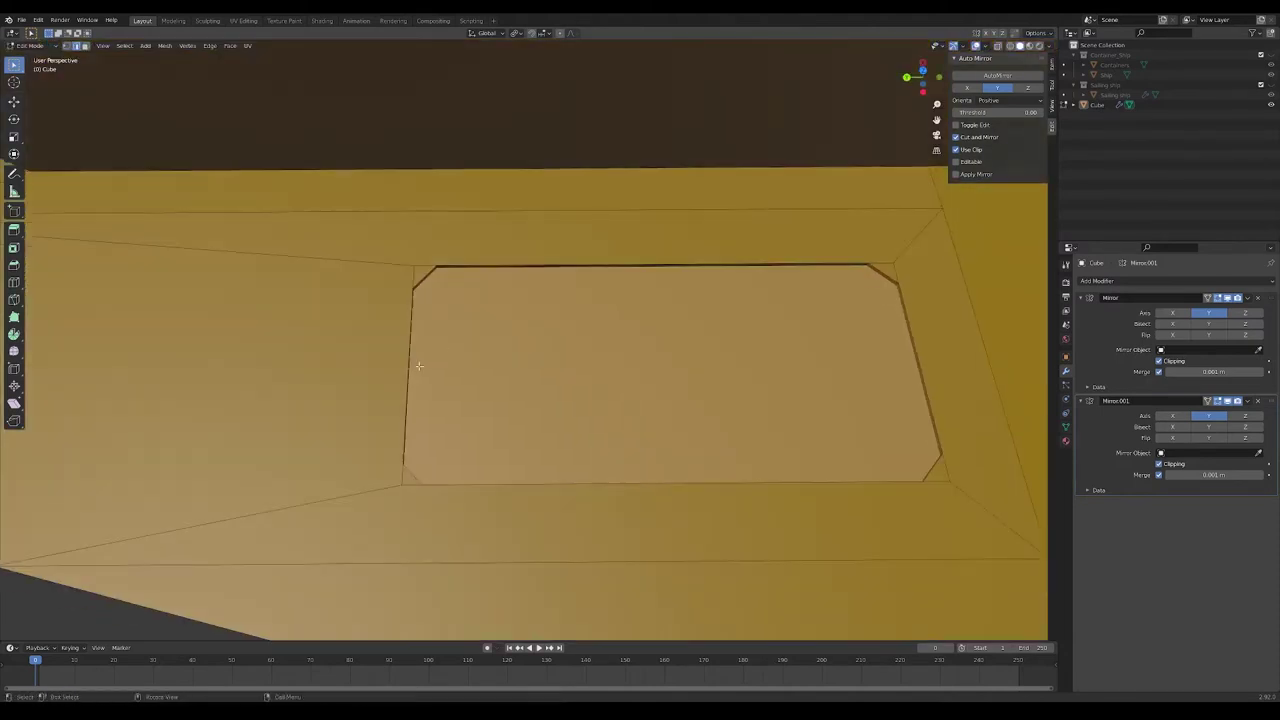
{"action": "left_click", "coordinate": [410, 330]}
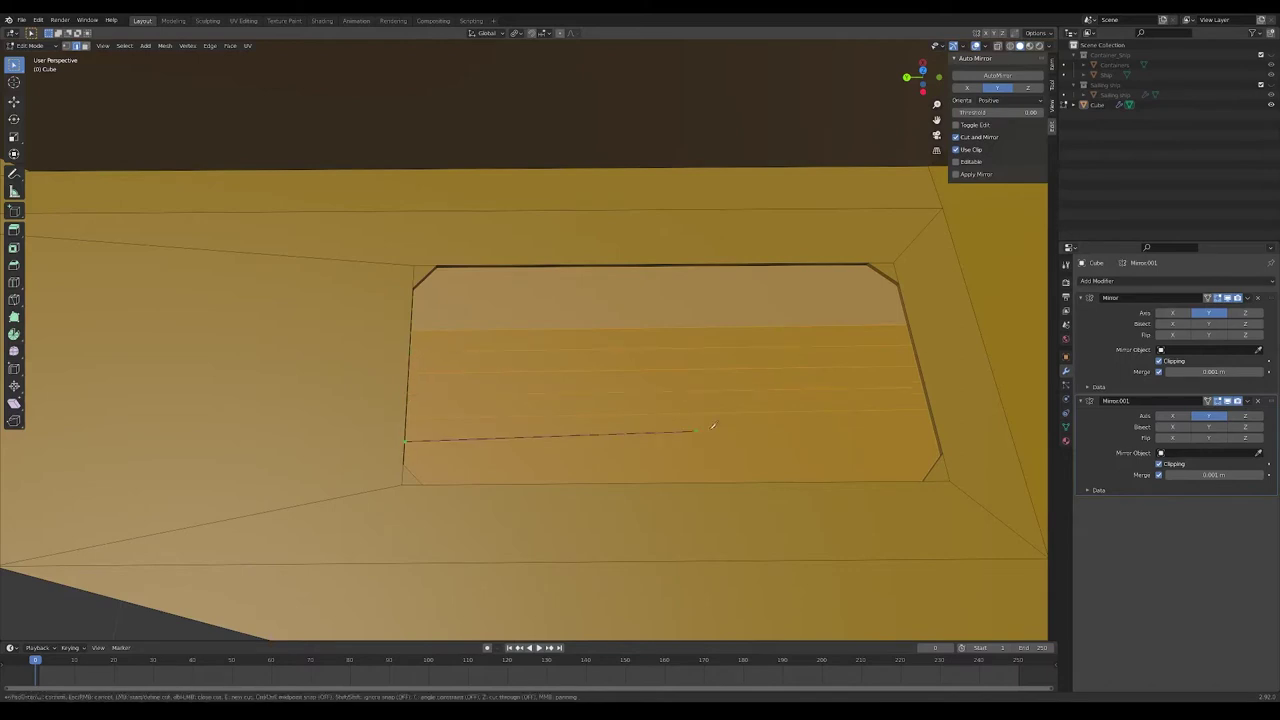
{"action": "left_click", "coordinate": [421, 466]}
{"action": "scroll", "coordinate": [421, 466], "scroll_direction": "up", "scroll_amount": 2}
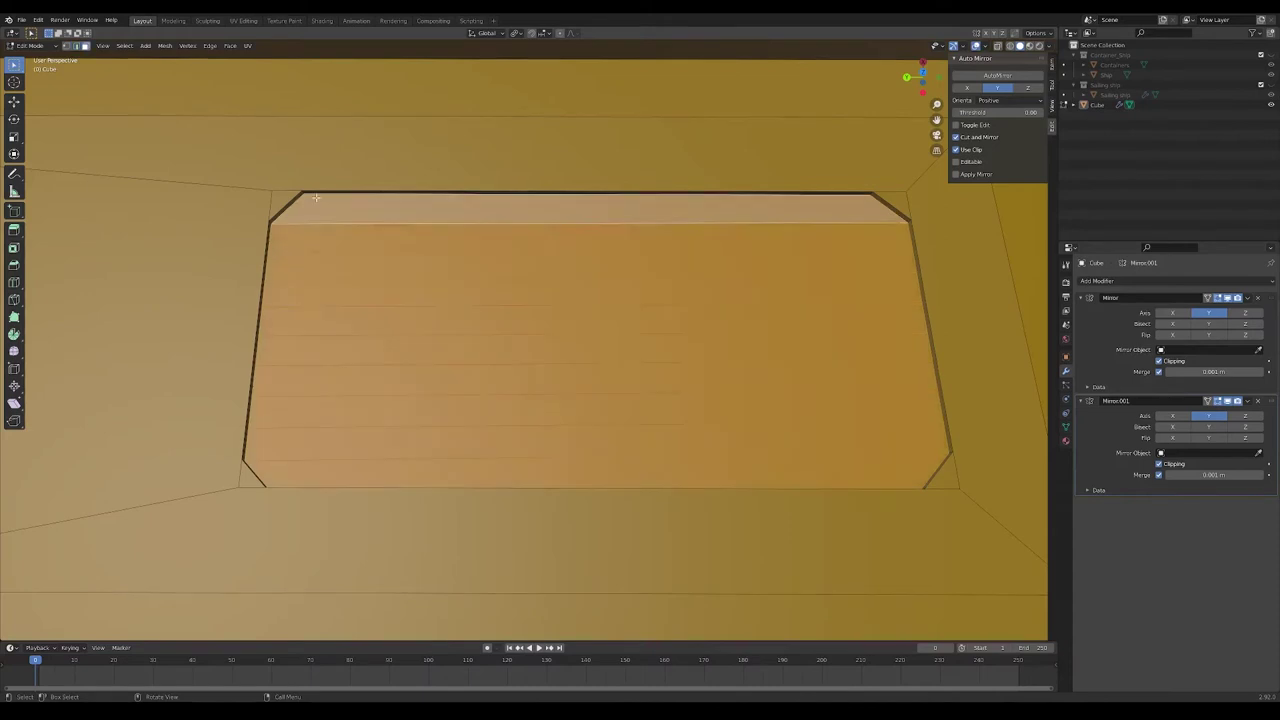
{"action": "left_click", "coordinate": [860, 258]}
{"action": "middle_click_drag", "start_coordinate": [880, 334], "coordinate": [959, 322]}
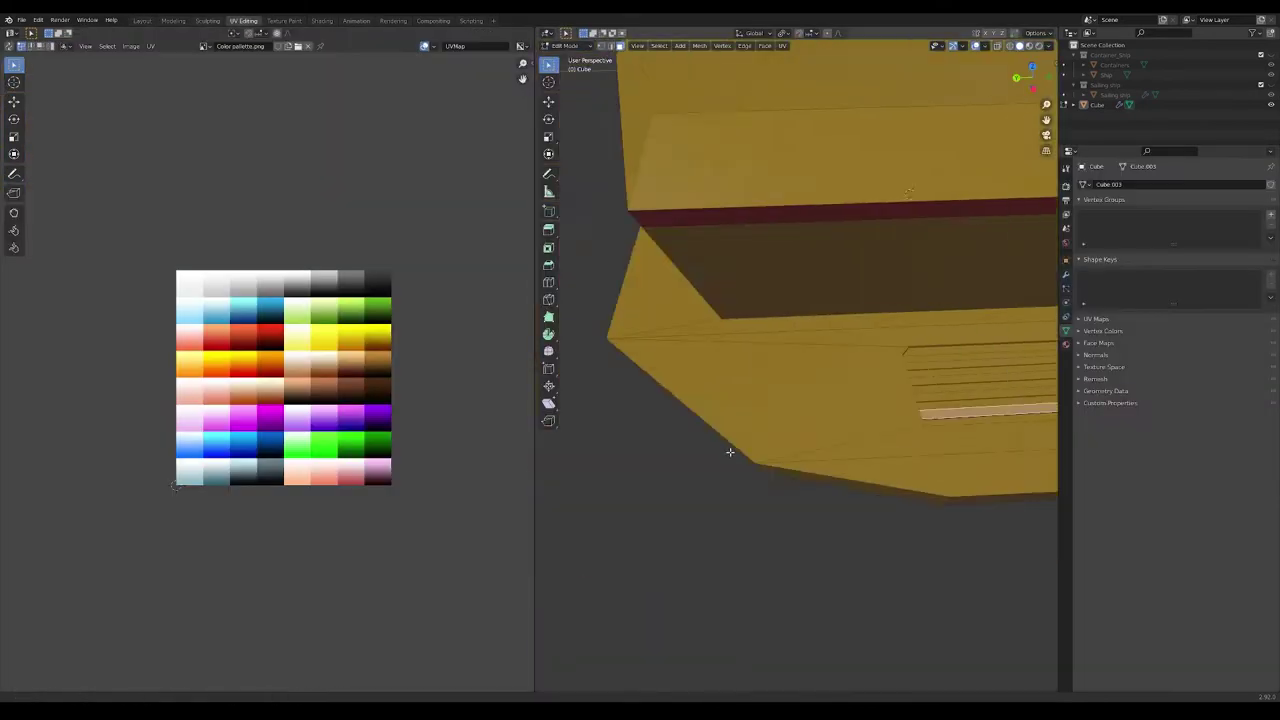
{"action": "middle_click_drag", "start_coordinate": [730, 452], "coordinate": [687, 483]}
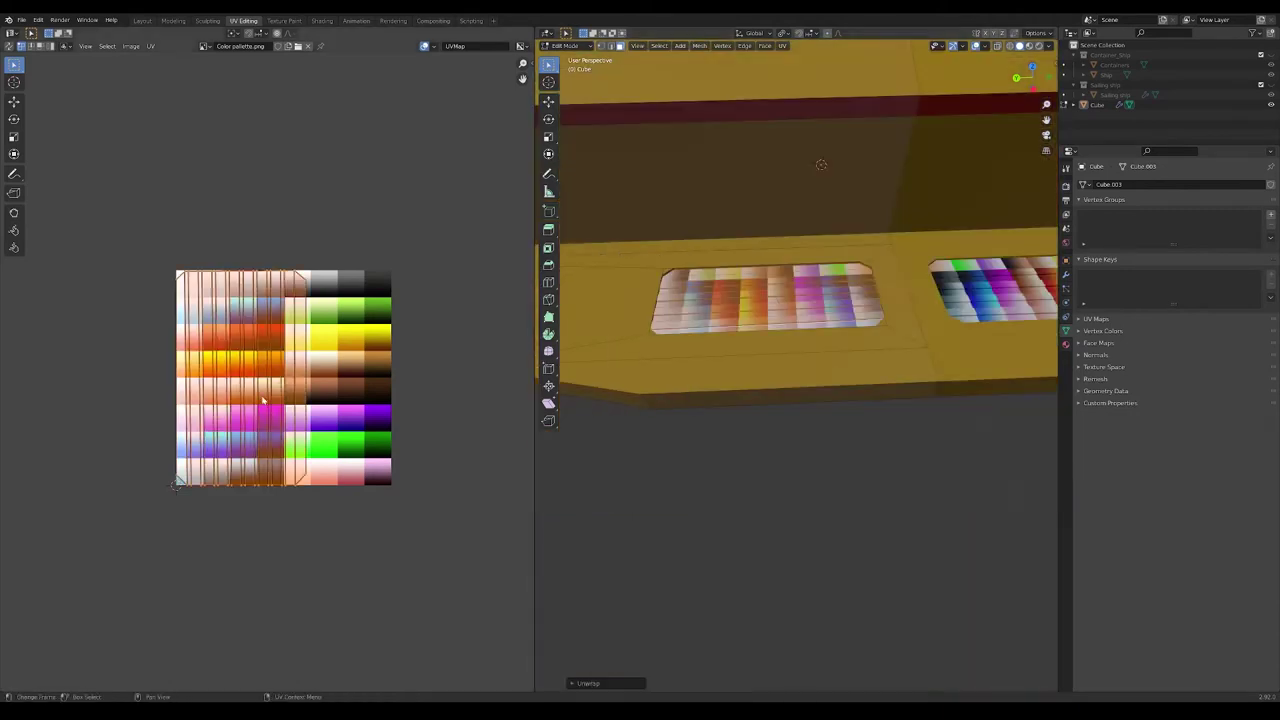
{"action": "mouse_move", "coordinate": [879, 385]}
{"action": "middle_mouse_down"}
{"action": "mouse_move", "coordinate": [931, 366]}
{"action": "mouse_move", "coordinate": [808, 483]}
{"action": "middle_mouse_up"}
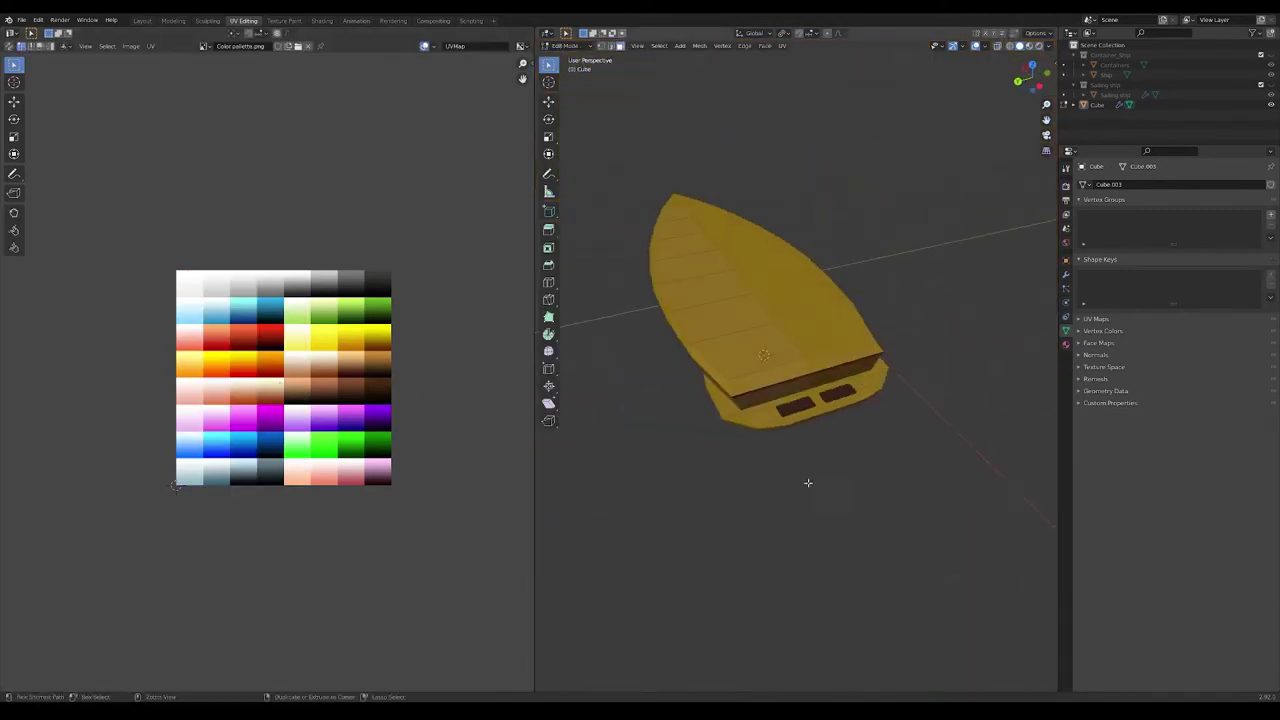
{"action": "middle_click_drag", "start_coordinate": [717, 528], "coordinate": [843, 466]}
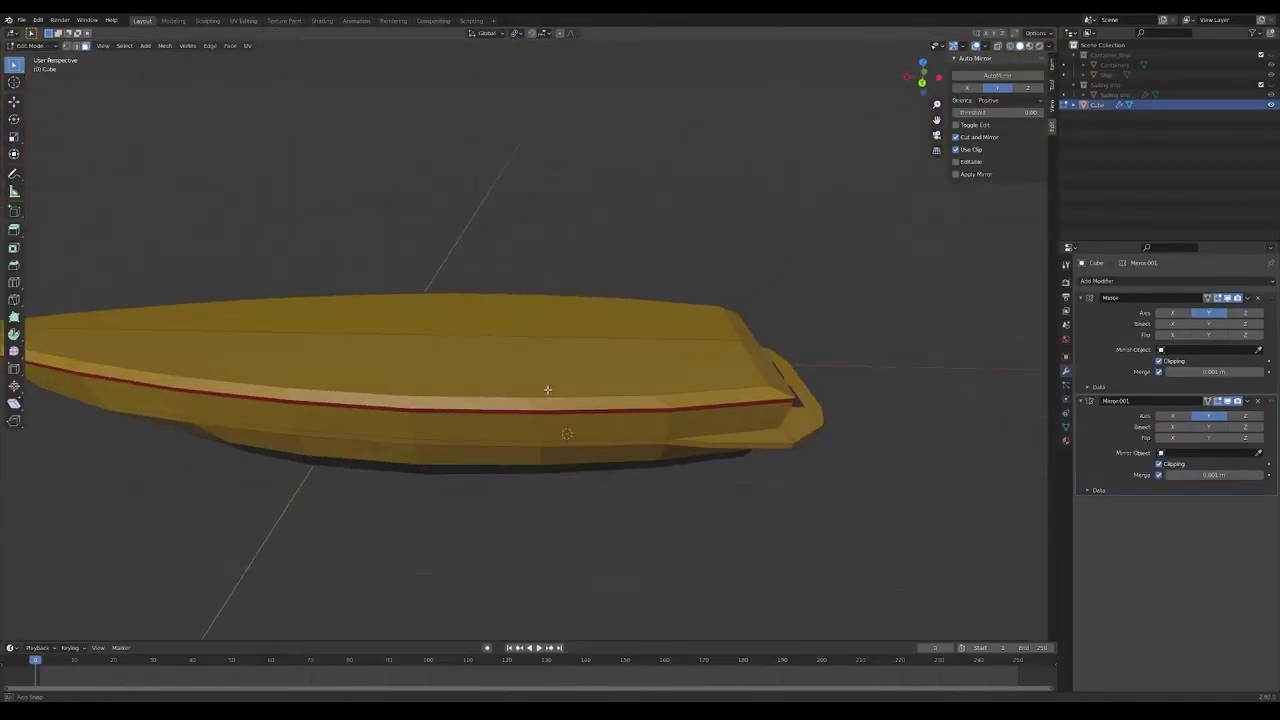
Inset the deck faces, extrude them along the normal, and edge-slide a loop into place
{"action": "left_click", "coordinate": [873, 384]}
{"action": "key", "text": "e"}
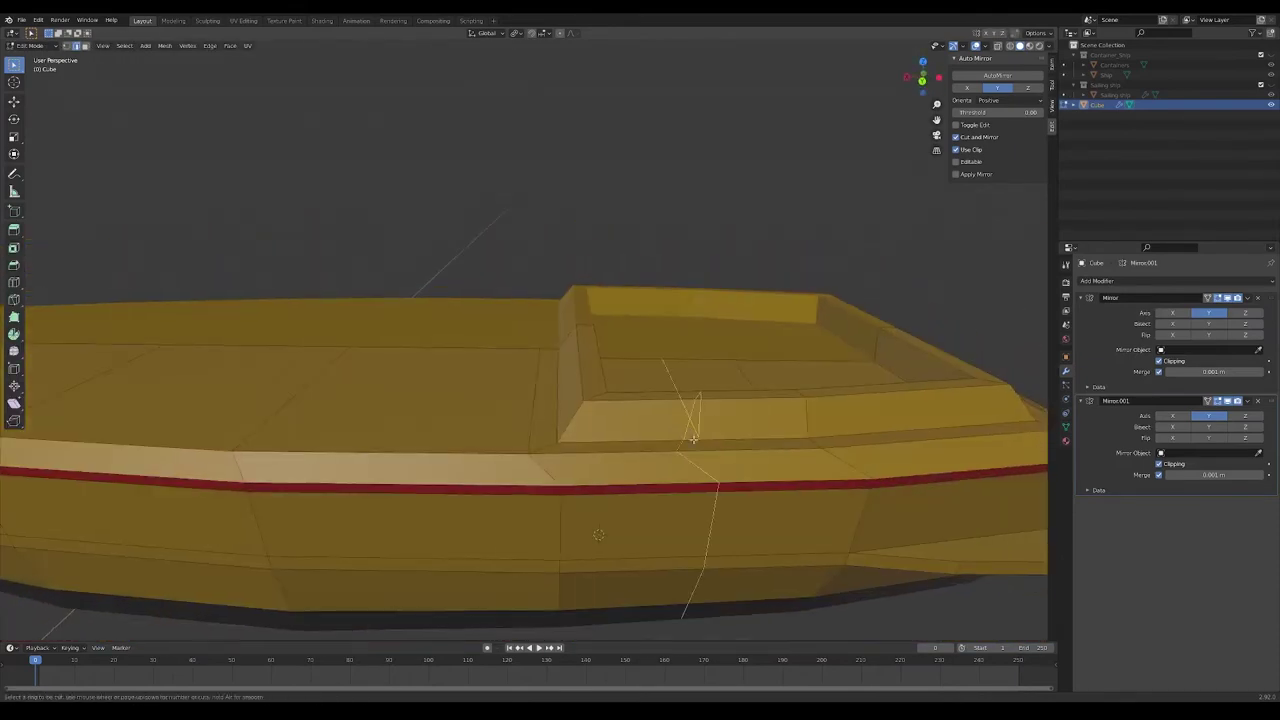
{"action": "left_click", "coordinate": [625, 398]}
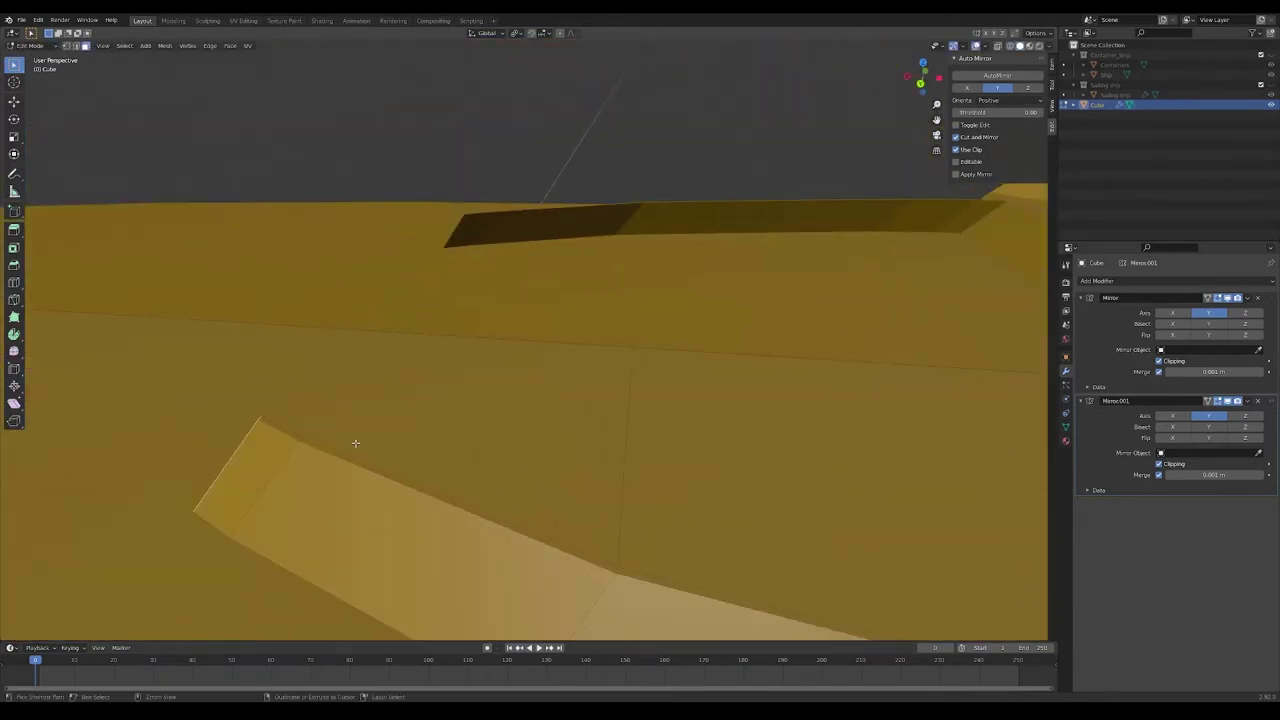
Rotate the windshield parts to tilt the frame, then shift them along X
{"action": "key", "text": "r"}
{"action": "left_click", "coordinate": [637, 420]}
{"action": "key", "text": "r"}
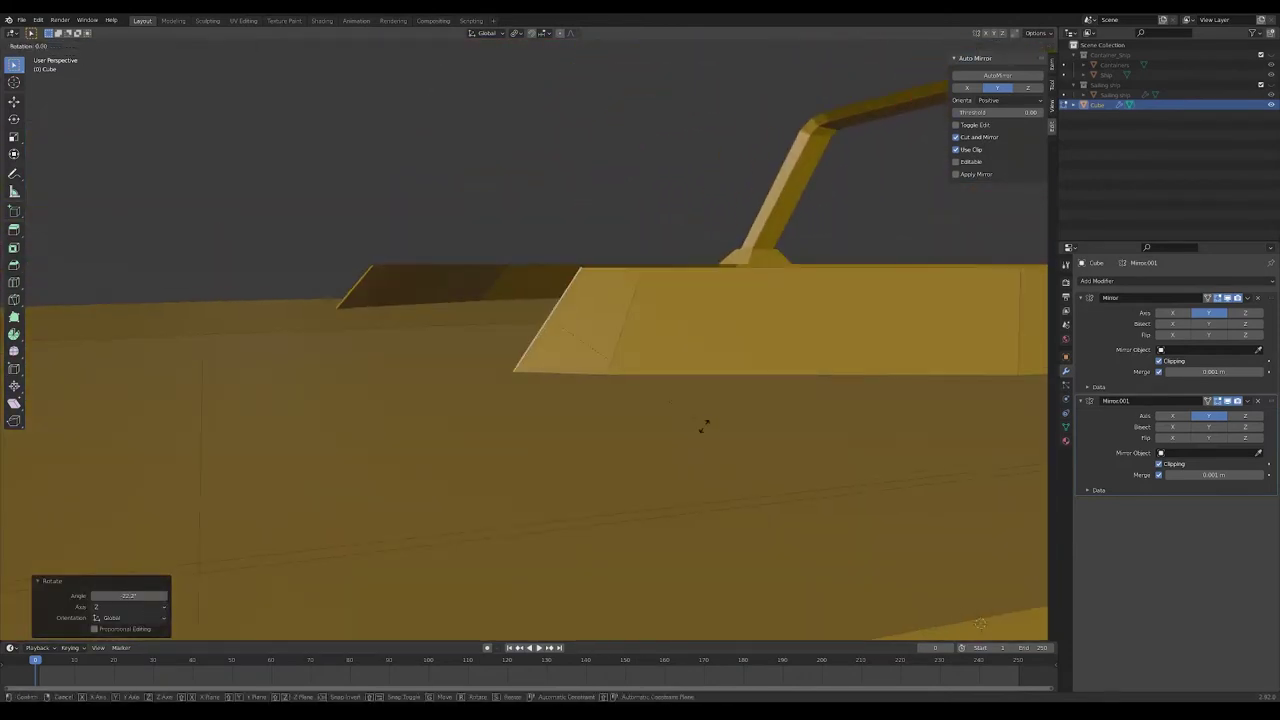
{"action": "middle_click_drag", "start_coordinate": [917, 333], "coordinate": [796, 452]}
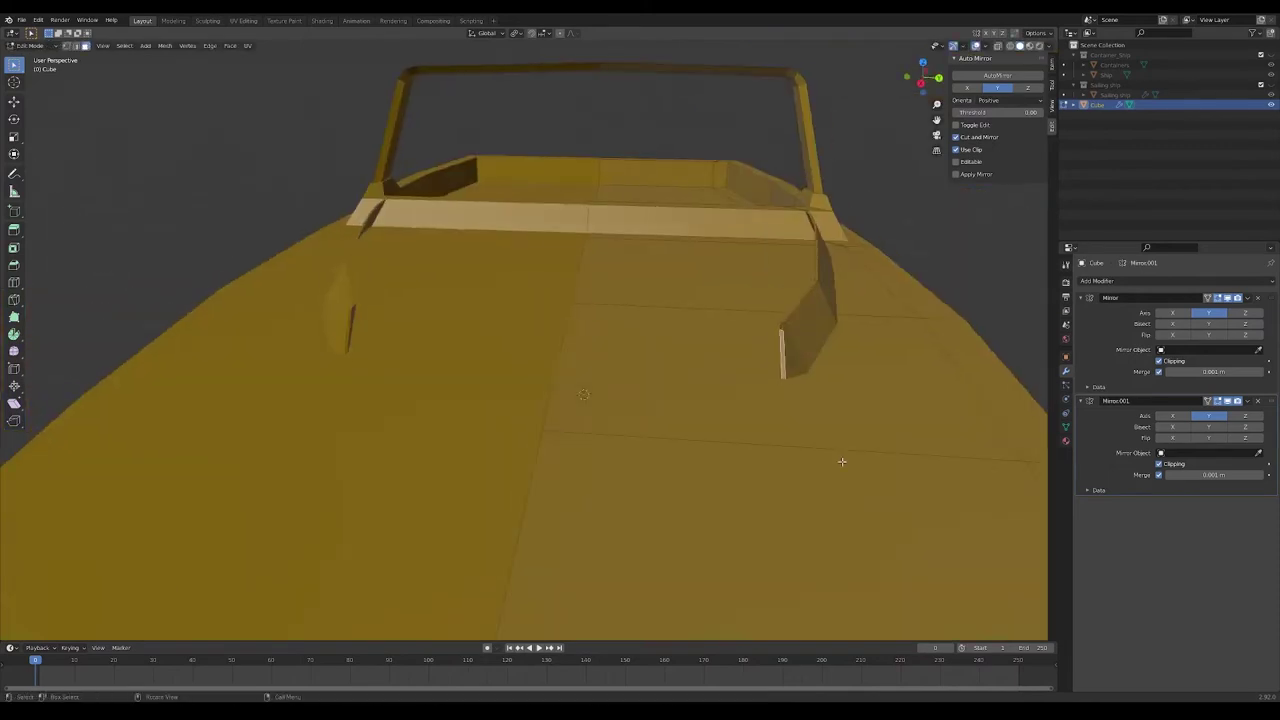
{"action": "key", "text": "g"}
{"action": "key", "text": "x"}
Move the cockpit edge along Y and lift the rim vertically
{"action": "middle_click_drag", "start_coordinate": [757, 506], "coordinate": [783, 503]}
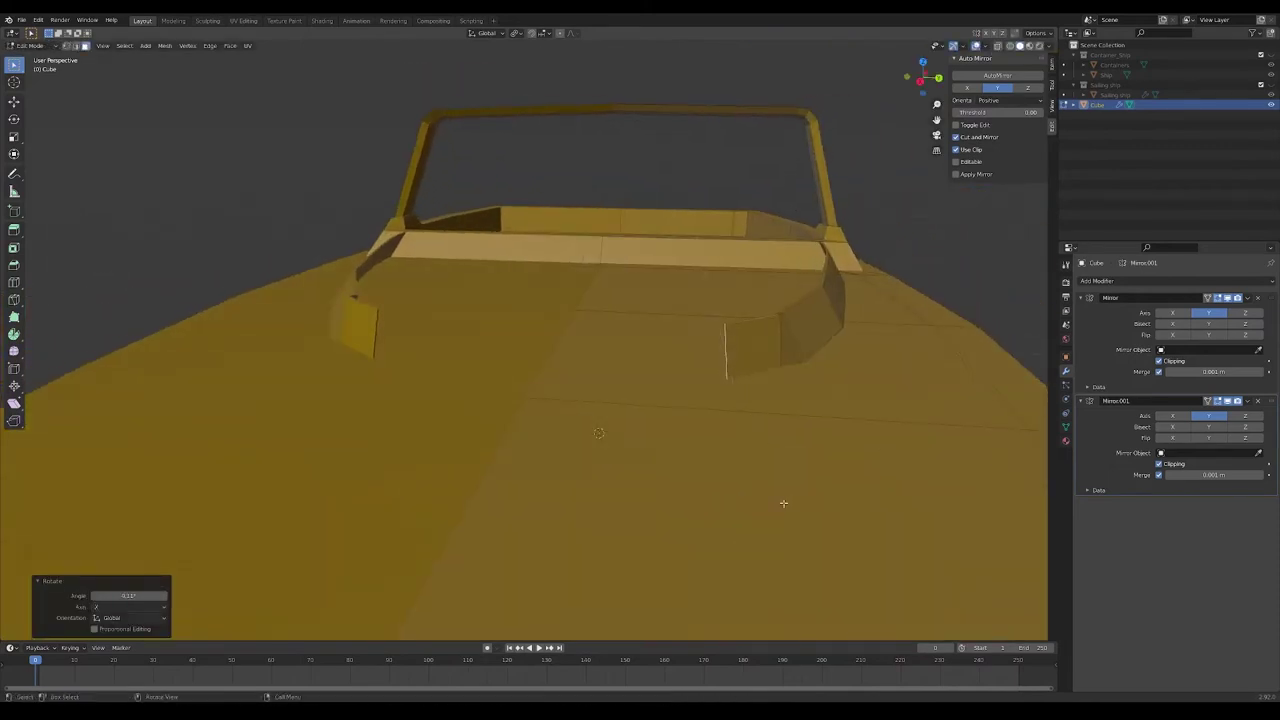
{"action": "key", "text": "g"}
{"action": "key", "text": "y"}
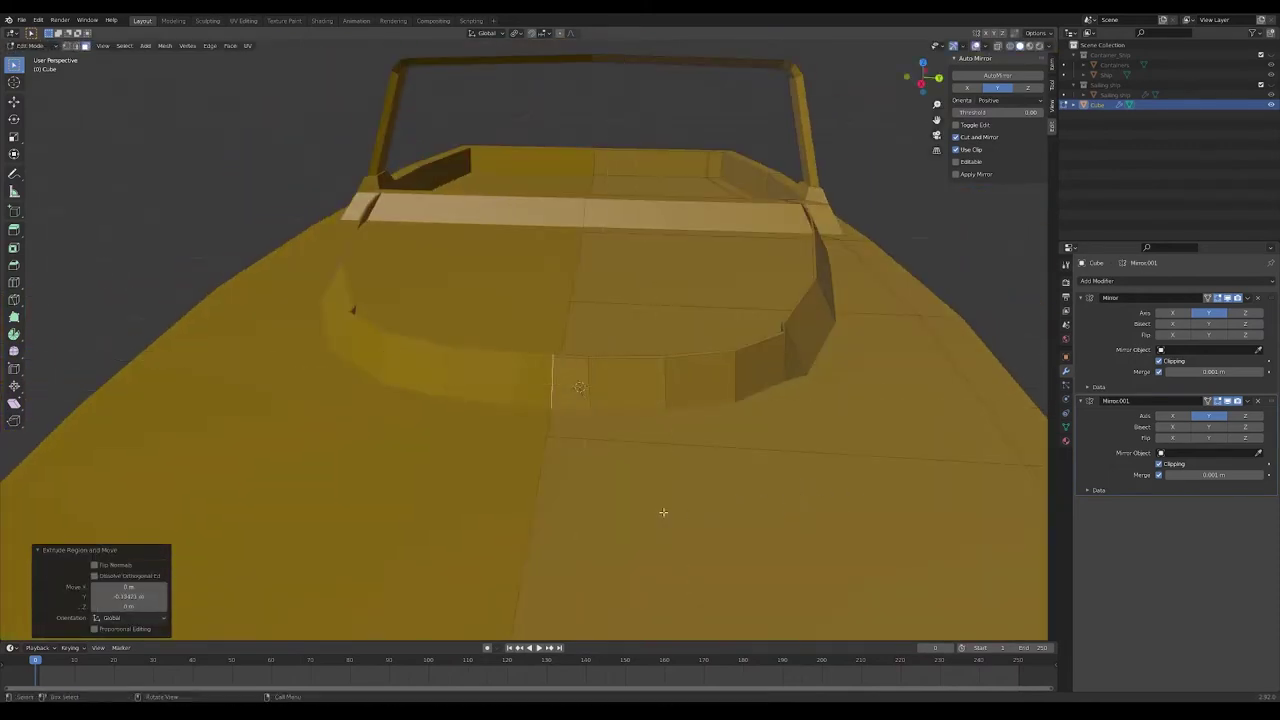
{"action": "mouse_move", "coordinate": [663, 512]}
{"action": "middle_mouse_down"}
{"action": "mouse_move", "coordinate": [629, 513]}
{"action": "mouse_move", "coordinate": [809, 451]}
{"action": "middle_mouse_up"}
{"action": "key", "text": "g"}
{"action": "key", "text": "z"}
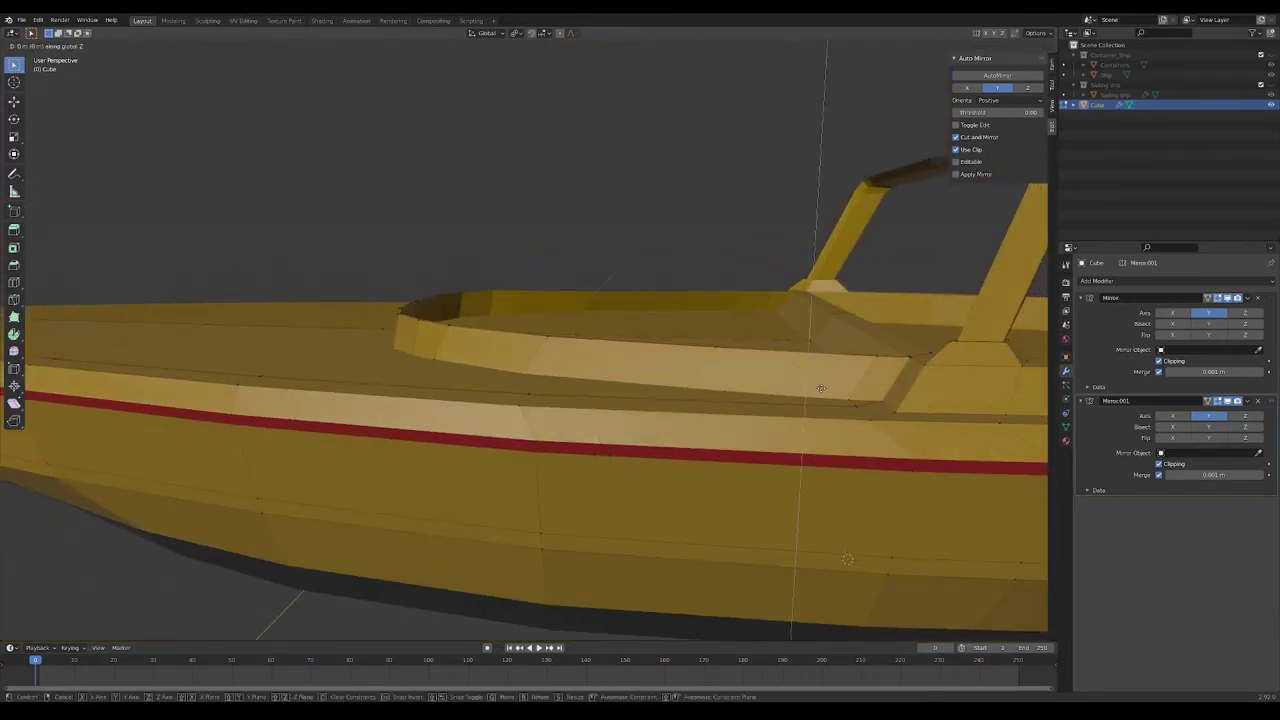
{"action": "left_click", "coordinate": [556, 359]}
Raise the cockpit rim further on Z and adjust its edge along Y
{"action": "mouse_move", "coordinate": [556, 359]}
{"action": "middle_mouse_down"}
{"action": "mouse_move", "coordinate": [549, 413]}
{"action": "mouse_move", "coordinate": [640, 386]}
{"action": "middle_mouse_up"}
{"action": "key", "text": "g"}
{"action": "key", "text": "z"}
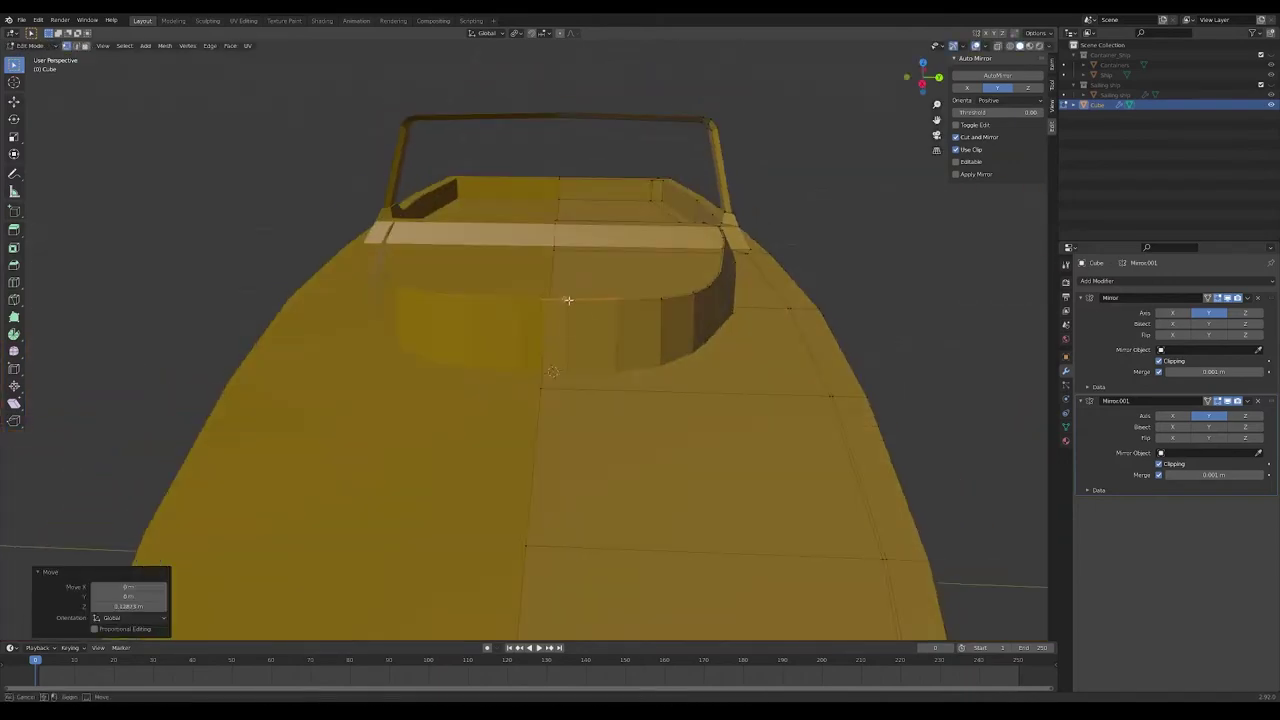
{"action": "left_click", "coordinate": [549, 305]}
{"action": "mouse_move", "coordinate": [549, 305]}
{"action": "middle_mouse_down"}
{"action": "mouse_move", "coordinate": [898, 338]}
{"action": "mouse_move", "coordinate": [490, 298]}
{"action": "middle_mouse_up"}
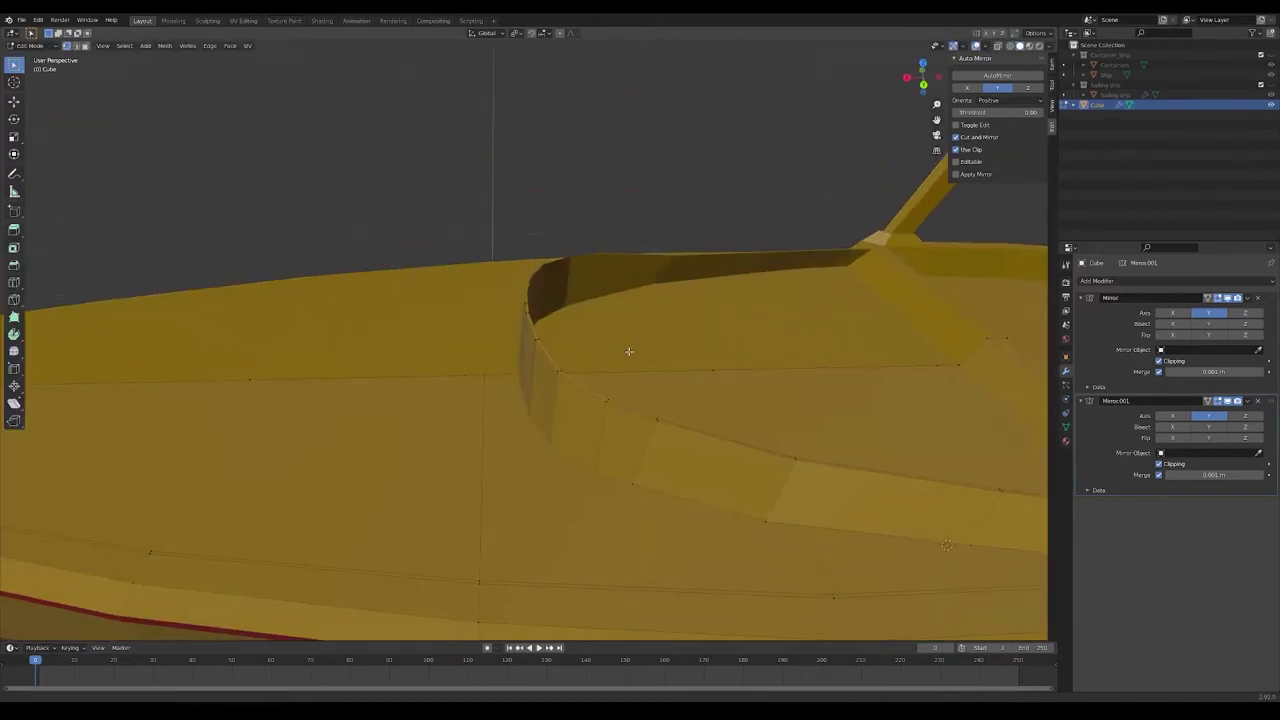
{"action": "key", "text": "g"}
{"action": "key", "text": "z"}
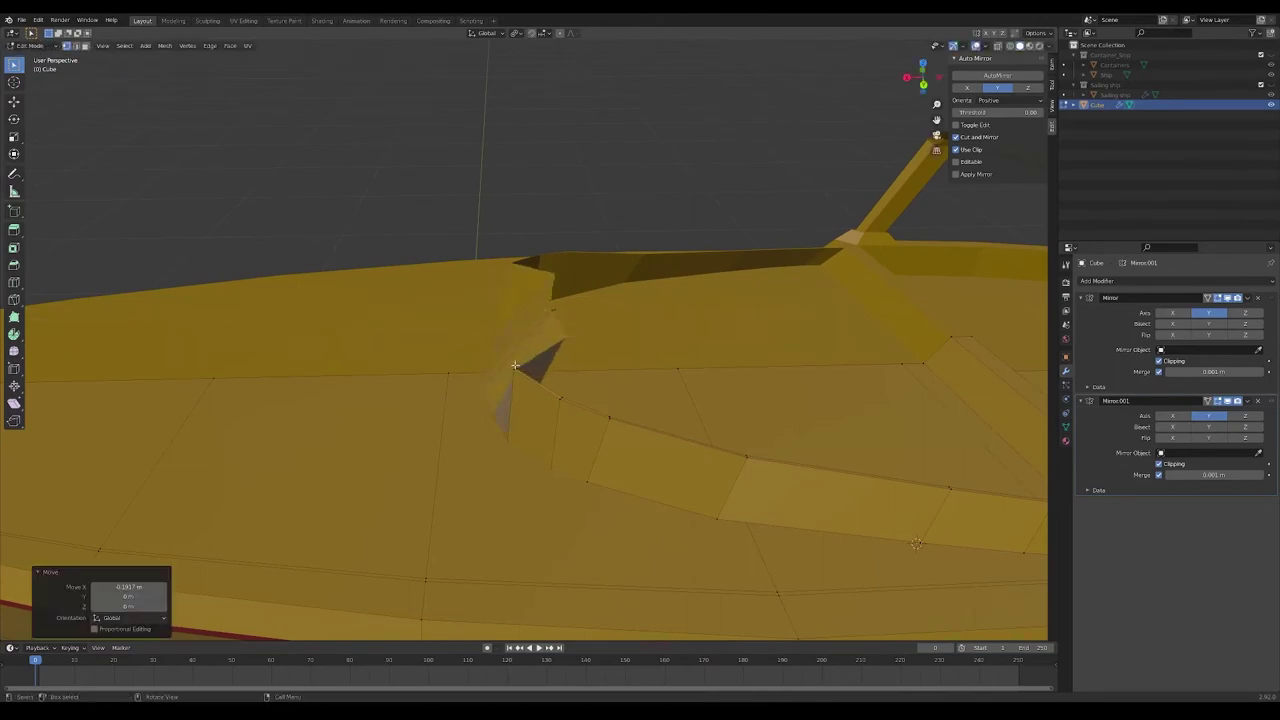
{"action": "left_click", "coordinate": [663, 398]}
{"action": "middle_click_drag", "start_coordinate": [646, 271], "coordinate": [477, 349]}
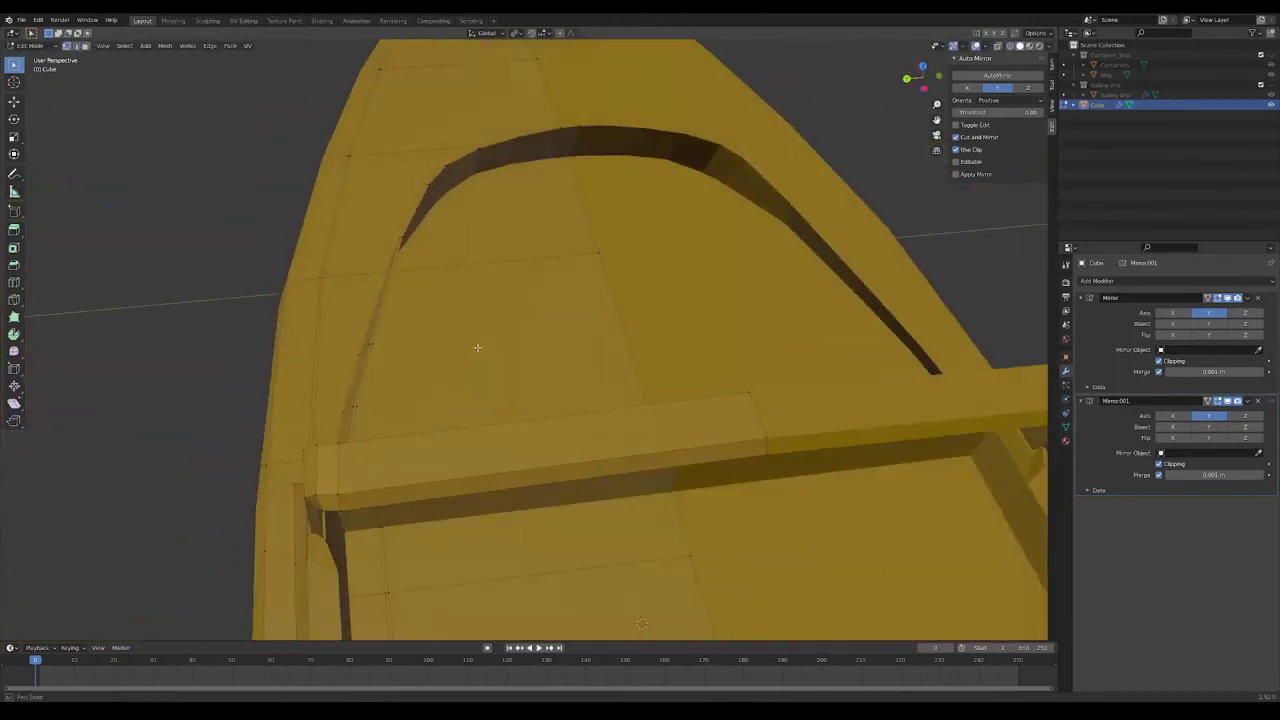
{"action": "key", "text": "g"}
{"action": "key", "text": "y"}
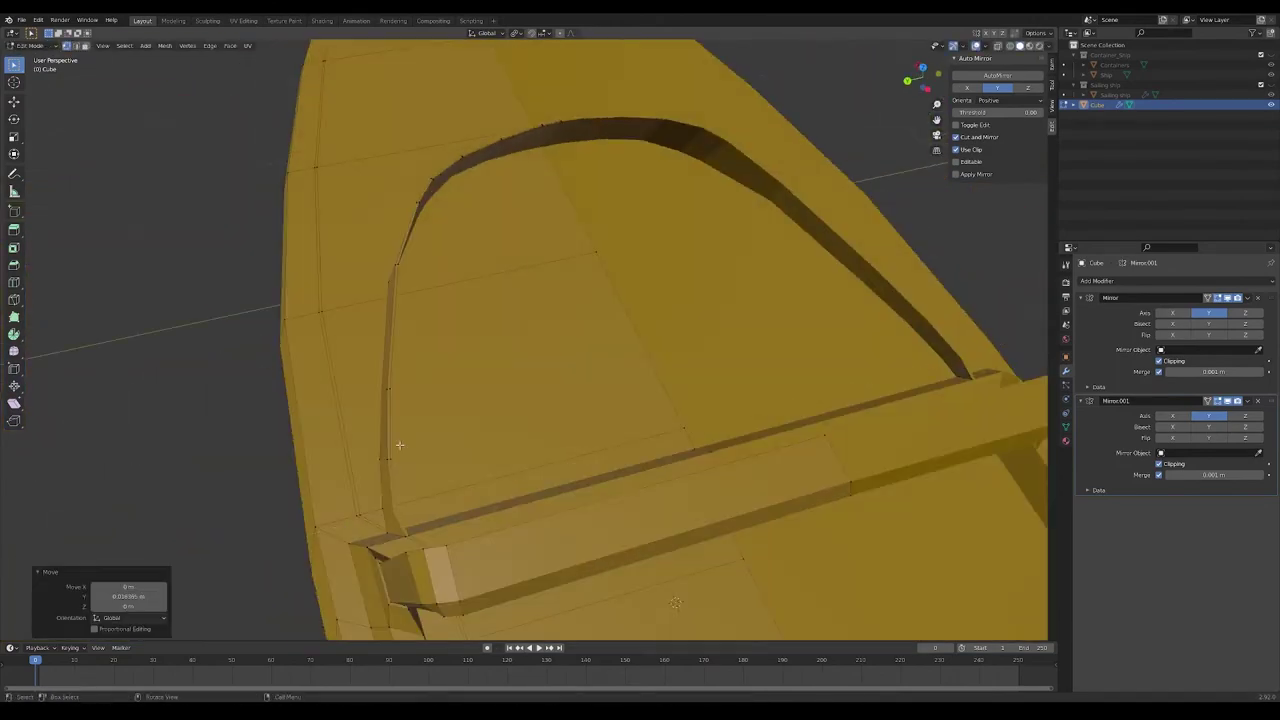
Delete the bench face and shift the remaining geometry along the boat's length
{"action": "mouse_move", "coordinate": [365, 417]}
{"action": "middle_mouse_down"}
{"action": "mouse_move", "coordinate": [475, 213]}
{"action": "mouse_move", "coordinate": [651, 263]}
{"action": "mouse_move", "coordinate": [701, 395]}
{"action": "middle_mouse_up"}
{"action": "key", "text": "3"}
{"action": "left_click", "coordinate": [651, 263]}
{"action": "mouse_move", "coordinate": [418, 416]}
{"action": "middle_mouse_down"}
{"action": "mouse_move", "coordinate": [430, 340]}
{"action": "mouse_move", "coordinate": [634, 451]}
{"action": "middle_mouse_up"}
{"action": "scroll", "coordinate": [430, 340], "scroll_direction": "up", "scroll_amount": 3}
{"action": "key", "text": "x"}
{"action": "key", "text": "x"}
{"action": "left_click", "coordinate": [400, 374]}
{"action": "key", "text": "g"}
{"action": "left_click", "coordinate": [711, 558]}
Knife-cut a narrow strip outline into the deck in front of the windshield
{"action": "left_click", "coordinate": [500, 390]}
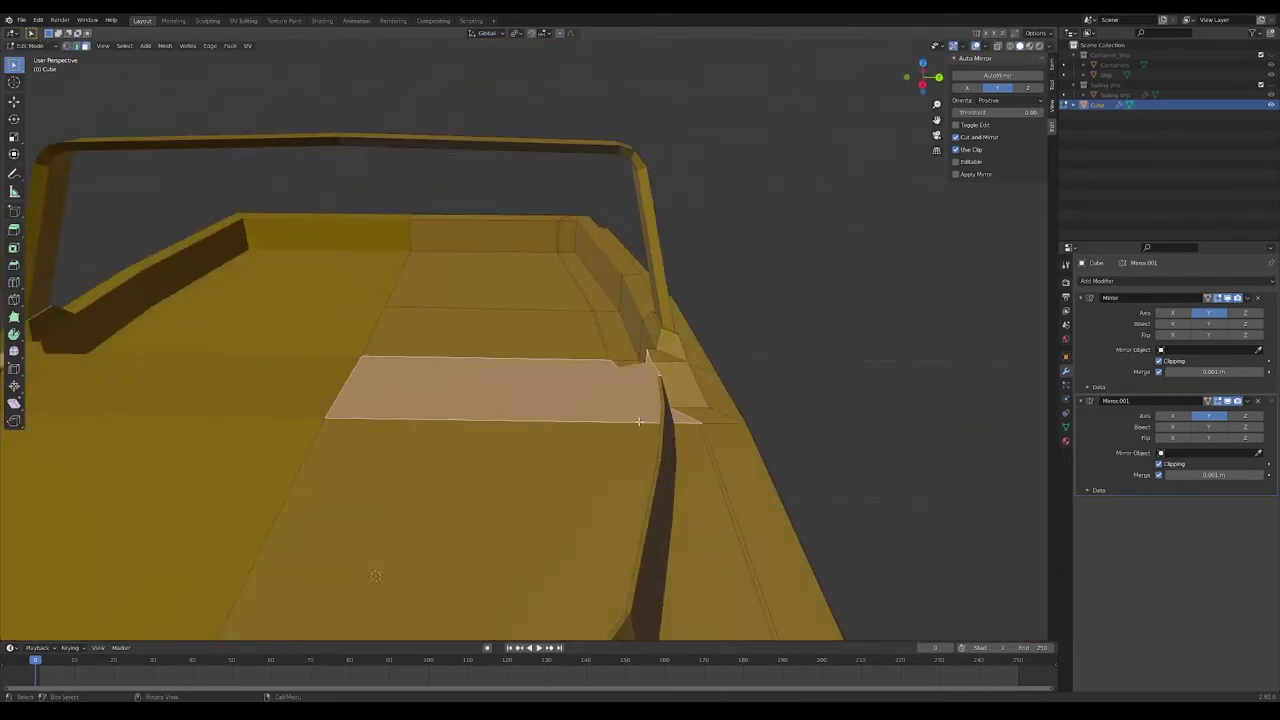
{"action": "mouse_move", "coordinate": [500, 390]}
{"action": "middle_mouse_down"}
{"action": "mouse_move", "coordinate": [860, 403]}
{"action": "mouse_move", "coordinate": [831, 509]}
{"action": "mouse_move", "coordinate": [576, 357]}
{"action": "mouse_move", "coordinate": [662, 384]}
{"action": "mouse_move", "coordinate": [531, 534]}
{"action": "mouse_move", "coordinate": [408, 477]}
{"action": "mouse_move", "coordinate": [654, 381]}
{"action": "mouse_move", "coordinate": [568, 415]}
{"action": "middle_mouse_up"}
{"action": "mouse_move", "coordinate": [626, 398]}
{"action": "middle_mouse_down"}
{"action": "mouse_move", "coordinate": [486, 371]}
{"action": "mouse_move", "coordinate": [594, 334]}
{"action": "mouse_move", "coordinate": [594, 414]}
{"action": "middle_mouse_up"}
{"action": "mouse_move", "coordinate": [111, 229]}
{"action": "middle_mouse_down"}
{"action": "mouse_move", "coordinate": [466, 451]}
{"action": "mouse_move", "coordinate": [480, 329]}
{"action": "mouse_move", "coordinate": [449, 168]}
{"action": "mouse_move", "coordinate": [457, 415]}
{"action": "mouse_move", "coordinate": [537, 414]}
{"action": "mouse_move", "coordinate": [626, 466]}
{"action": "mouse_move", "coordinate": [411, 393]}
{"action": "mouse_move", "coordinate": [840, 534]}
{"action": "mouse_move", "coordinate": [160, 214]}
{"action": "mouse_move", "coordinate": [548, 400]}
{"action": "middle_mouse_up"}
{"action": "key", "text": "Return"}
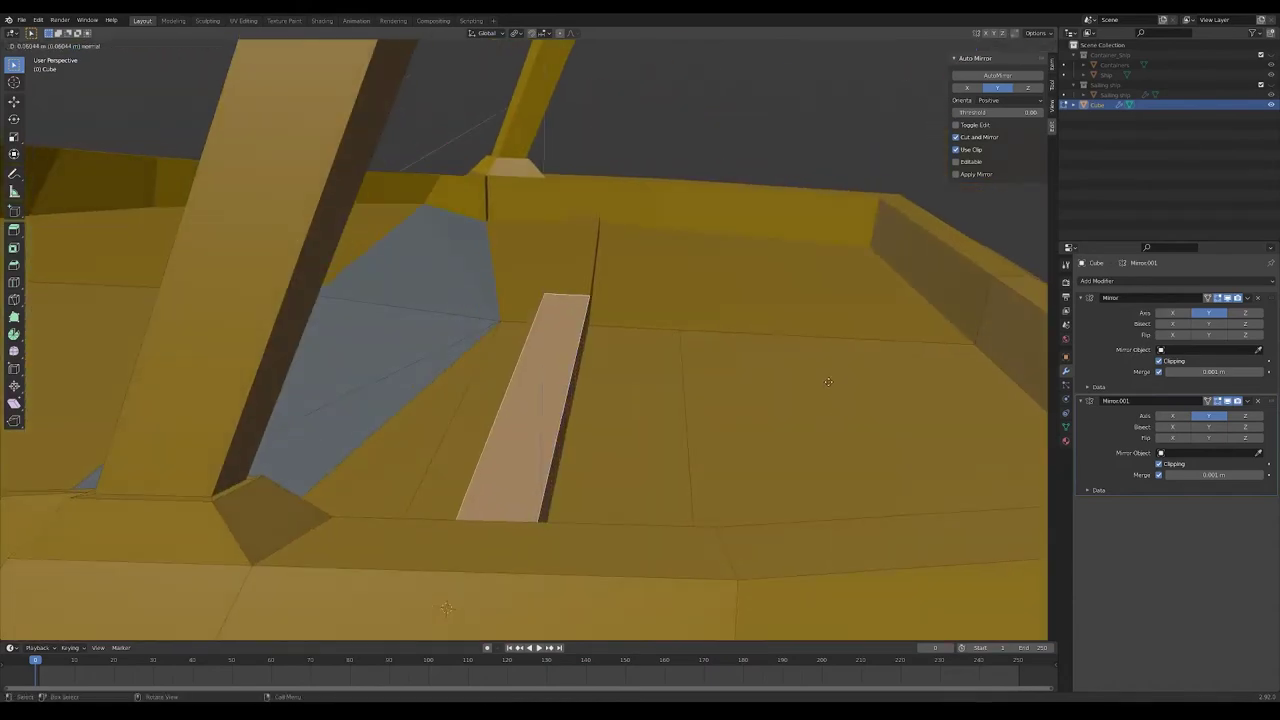
Extrude the deck strip upward, tilt it, and set its height on Z
{"action": "left_click", "coordinate": [828, 381]}
{"action": "middle_click_drag", "start_coordinate": [828, 381], "coordinate": [812, 381]}
{"action": "left_click", "coordinate": [806, 487]}
{"action": "mouse_move", "coordinate": [806, 487]}
{"action": "middle_mouse_down"}
{"action": "mouse_move", "coordinate": [725, 454]}
{"action": "mouse_move", "coordinate": [417, 420]}
{"action": "mouse_move", "coordinate": [858, 335]}
{"action": "middle_mouse_up"}
{"action": "key", "text": "g"}
{"action": "key", "text": "z"}
{"action": "left_click", "coordinate": [977, 308]}
Cut another line along the curving deck strip
{"action": "mouse_move", "coordinate": [977, 308]}
{"action": "middle_mouse_down"}
{"action": "mouse_move", "coordinate": [840, 223]}
{"action": "mouse_move", "coordinate": [651, 391]}
{"action": "mouse_move", "coordinate": [712, 404]}
{"action": "mouse_move", "coordinate": [494, 349]}
{"action": "mouse_move", "coordinate": [671, 394]}
{"action": "mouse_move", "coordinate": [640, 357]}
{"action": "mouse_move", "coordinate": [814, 253]}
{"action": "mouse_move", "coordinate": [254, 403]}
{"action": "middle_mouse_up"}
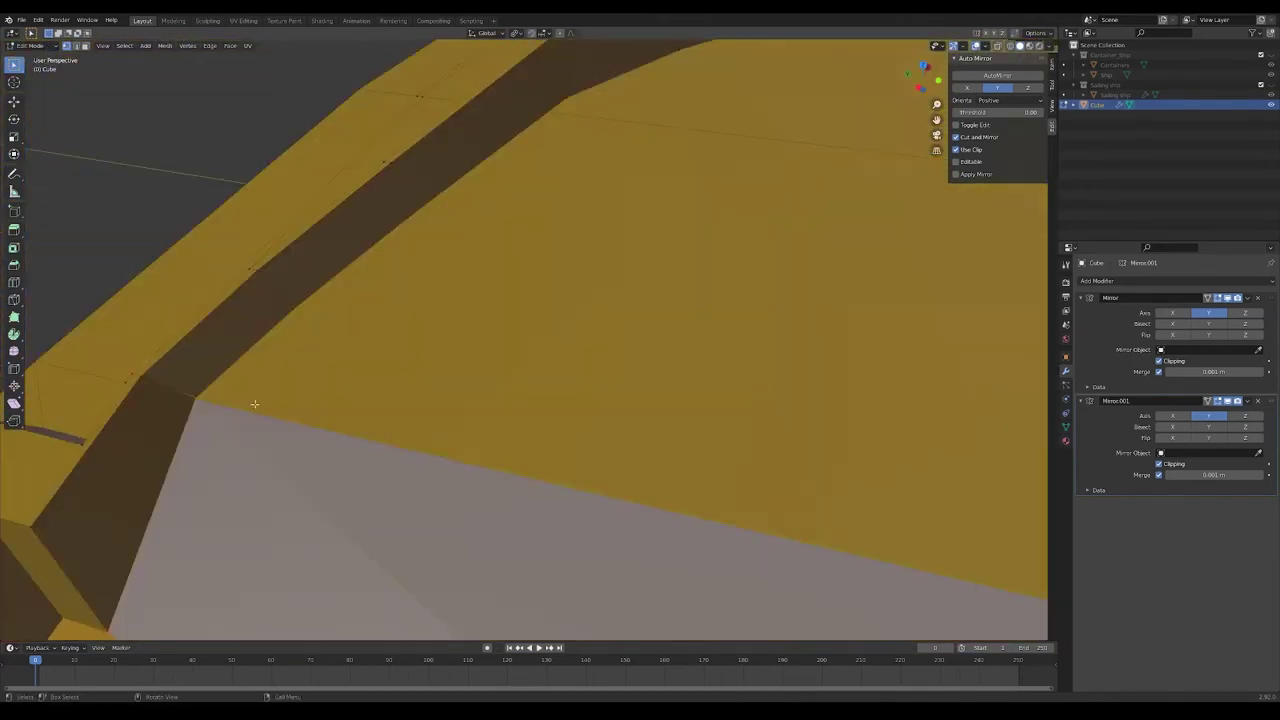
{"action": "middle_click_drag", "start_coordinate": [483, 175], "coordinate": [384, 233]}
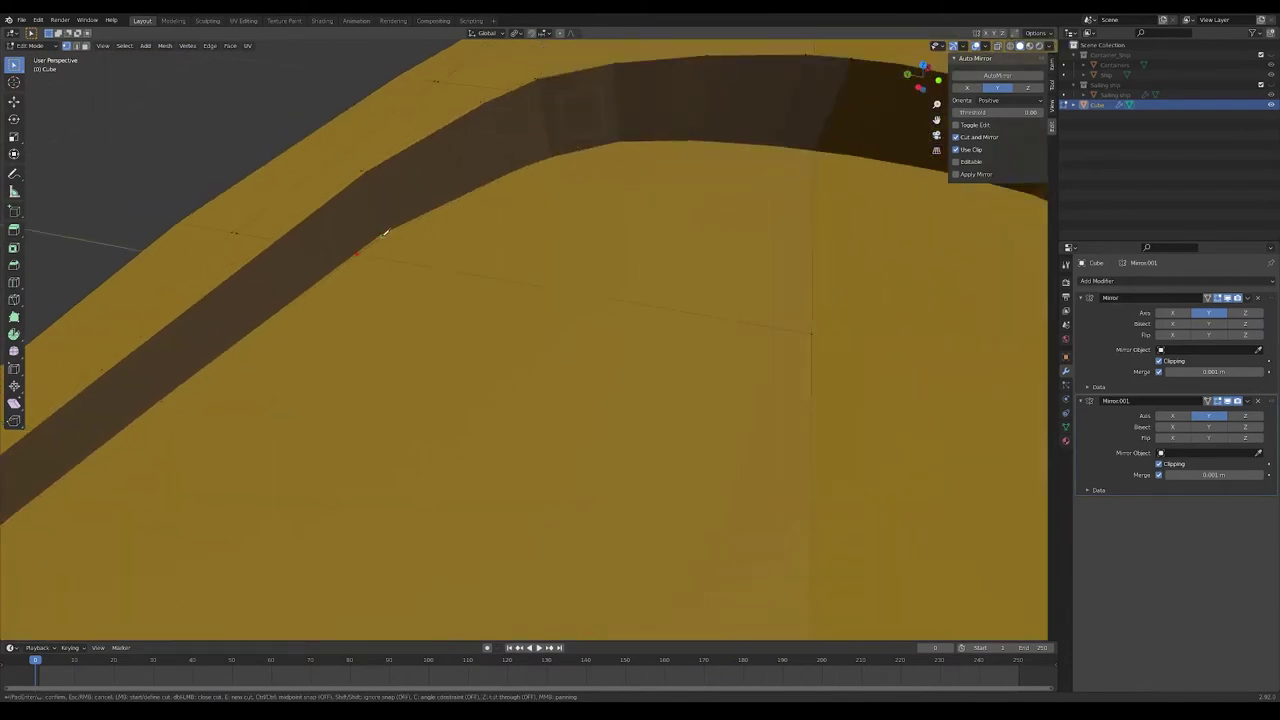
{"action": "middle_click_drag", "start_coordinate": [816, 177], "coordinate": [443, 431]}
{"action": "key", "text": "Return"}
{"action": "scroll", "coordinate": [588, 412], "scroll_direction": "up", "scroll_amount": 3}
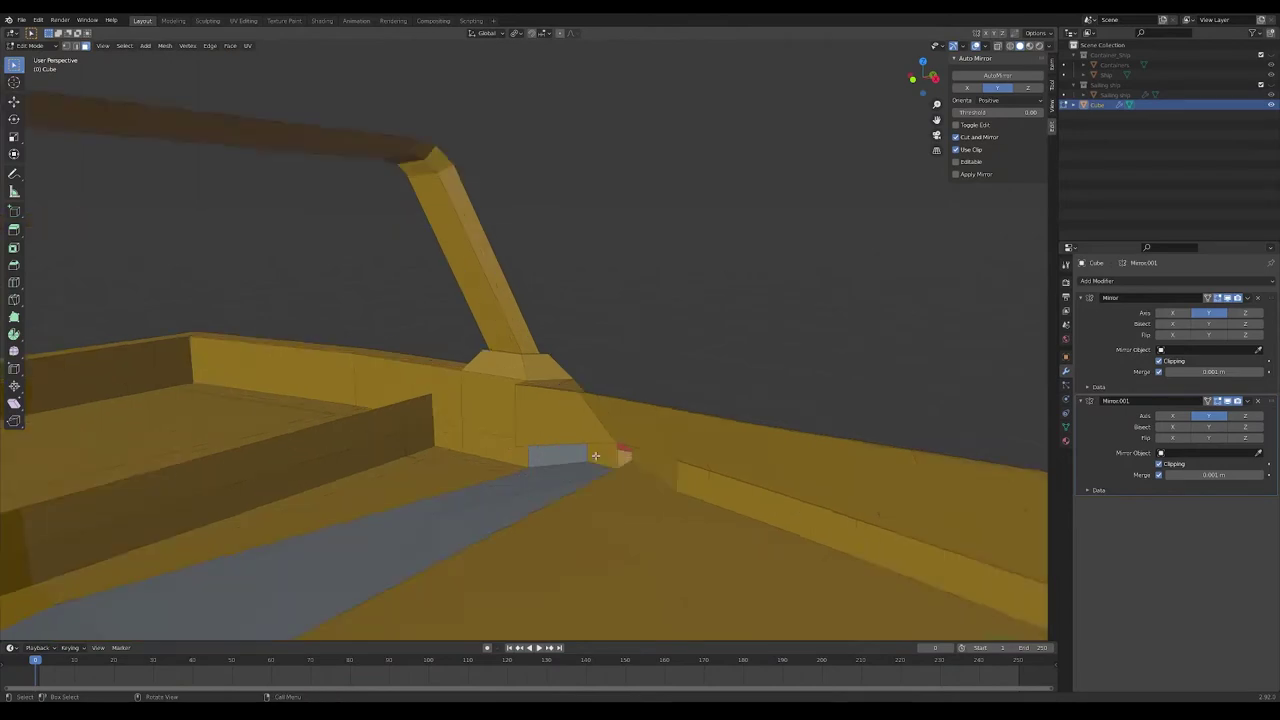
{"action": "scroll", "coordinate": [606, 457], "scroll_direction": "up", "scroll_amount": 3}
With X-ray toggled, slide an edge along Y to tidy the windshield post base
{"action": "key", "text": "alt+z"}
{"action": "middle_click_drag", "start_coordinate": [674, 249], "coordinate": [520, 543]}
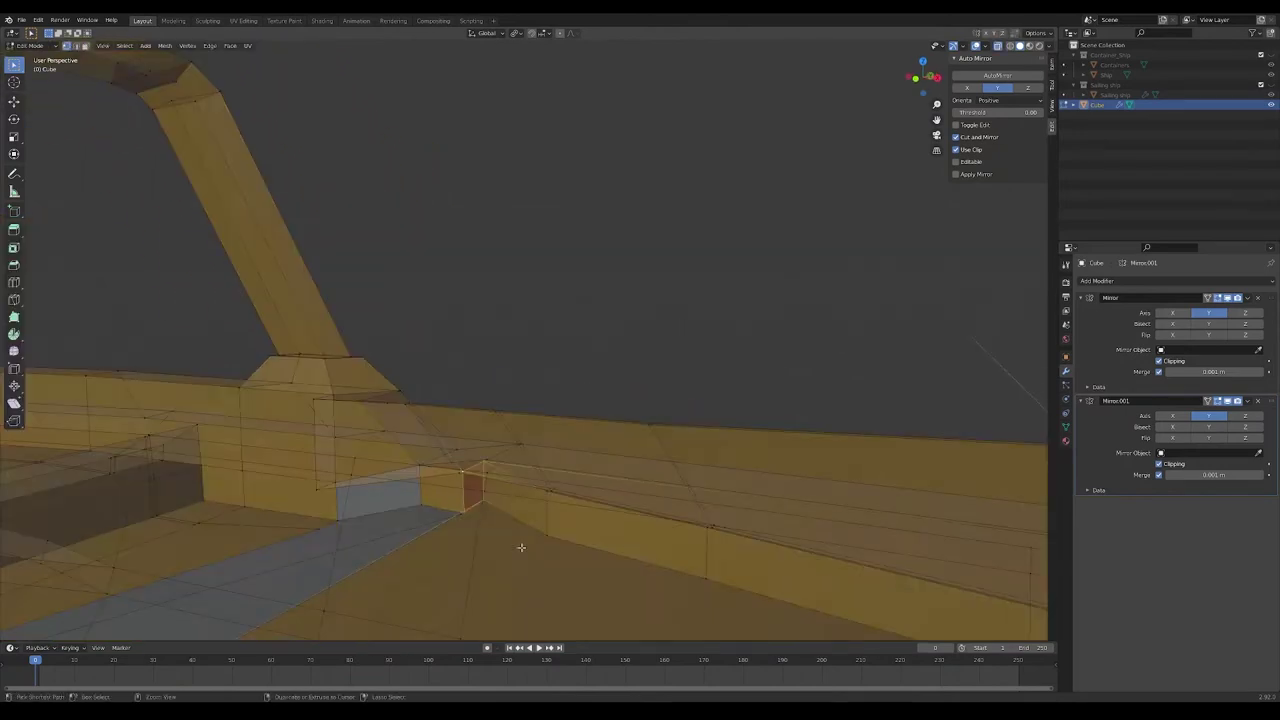
{"action": "key", "text": "alt+z"}
{"action": "middle_click_drag", "start_coordinate": [443, 586], "coordinate": [538, 490]}
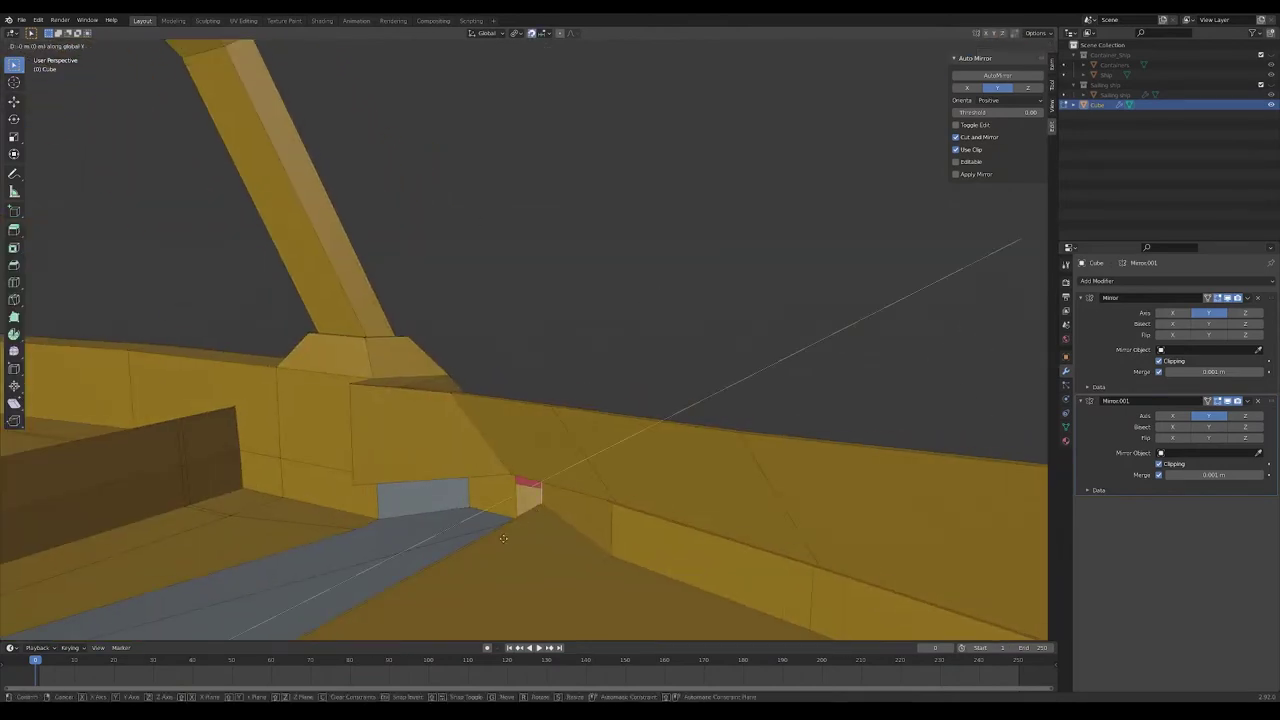
{"action": "key", "text": "g"}
{"action": "key", "text": "y"}
{"action": "left_click", "coordinate": [555, 559]}
{"action": "key", "text": "alt+z"}
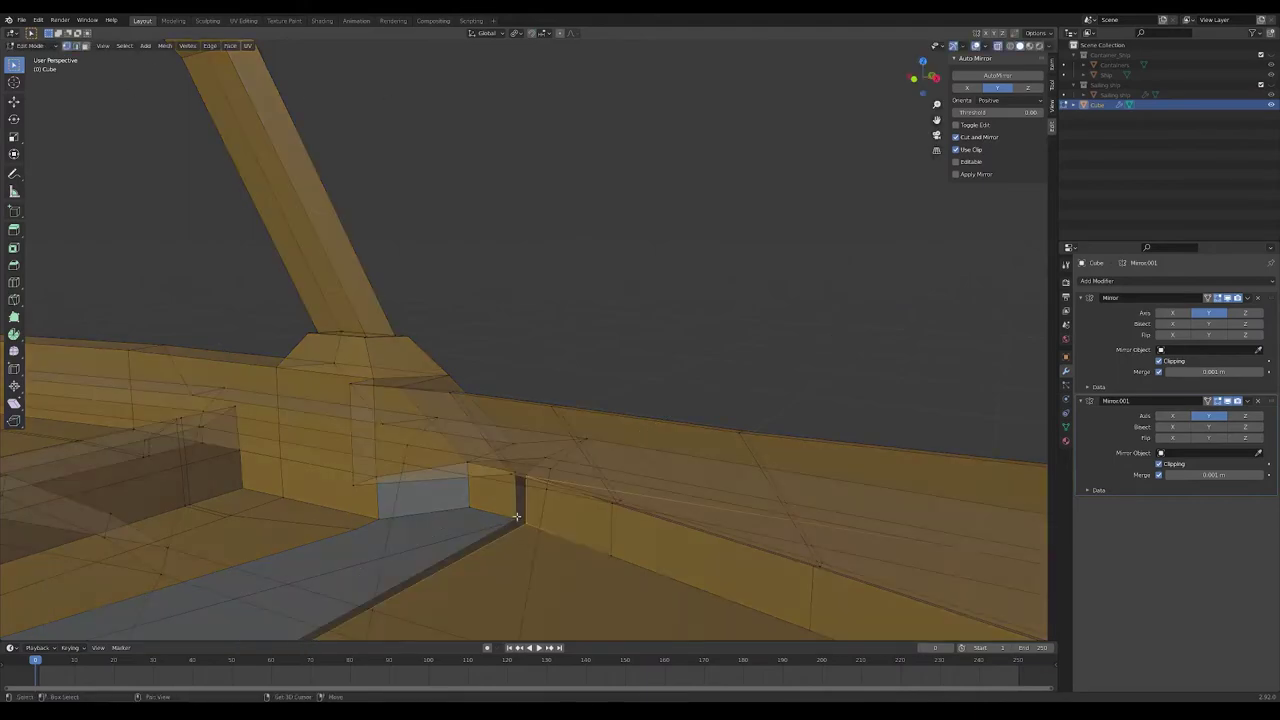
{"action": "mouse_move", "coordinate": [150, 68]}
{"action": "middle_mouse_down"}
{"action": "mouse_move", "coordinate": [654, 337]}
{"action": "mouse_move", "coordinate": [174, 461]}
{"action": "middle_mouse_up"}
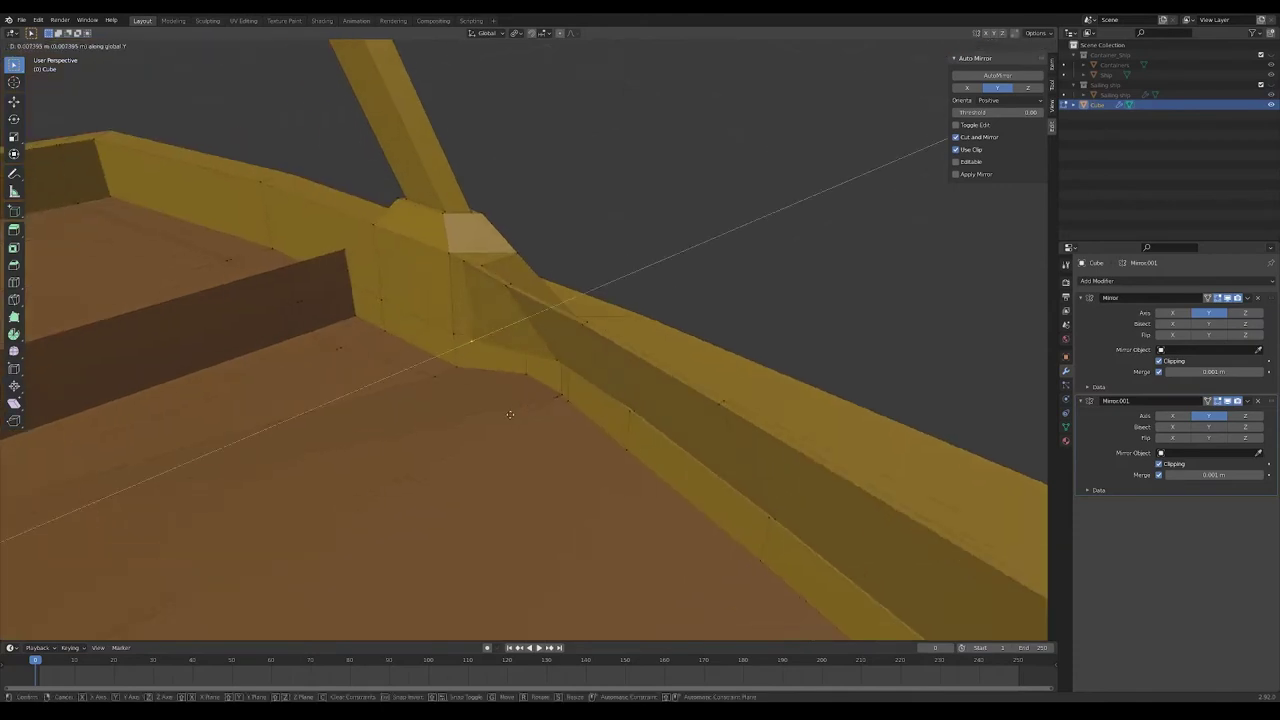
Shape the bench end by moving its faces along the X axis
{"action": "left_click", "coordinate": [510, 414]}
{"action": "middle_click_drag", "start_coordinate": [431, 423], "coordinate": [395, 388]}
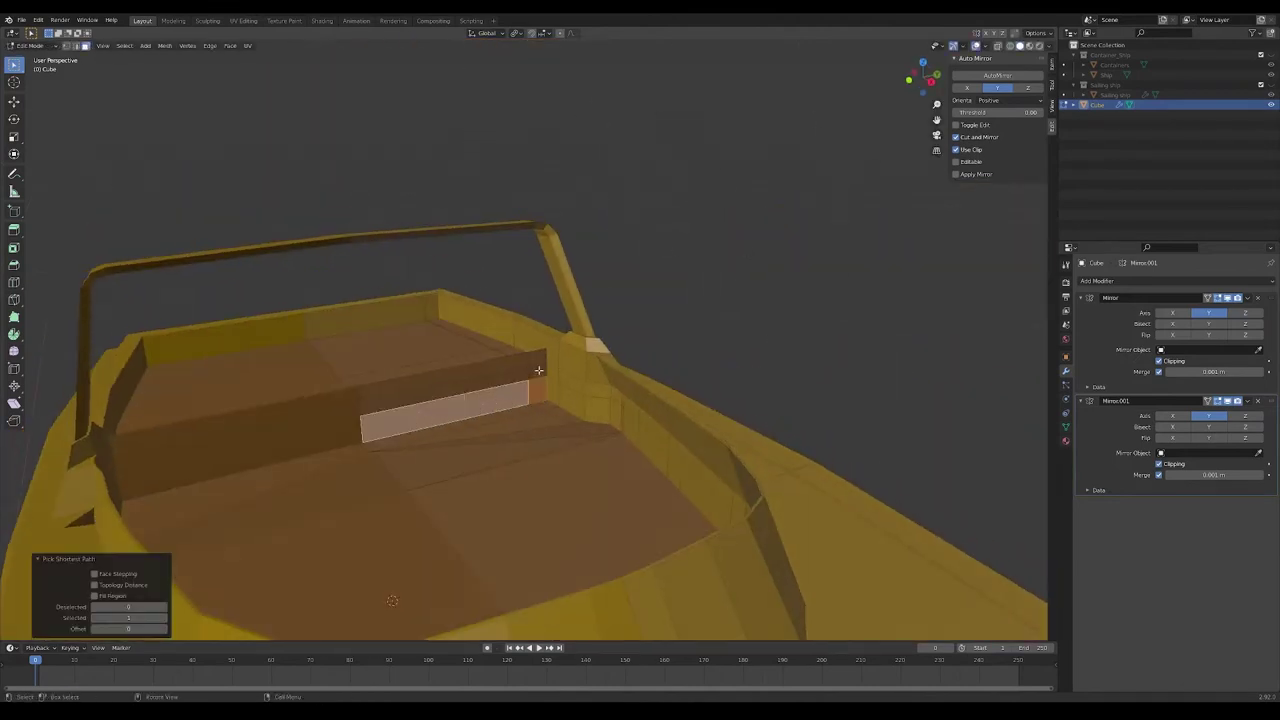
{"action": "key", "text": "g"}
{"action": "key", "text": "x"}
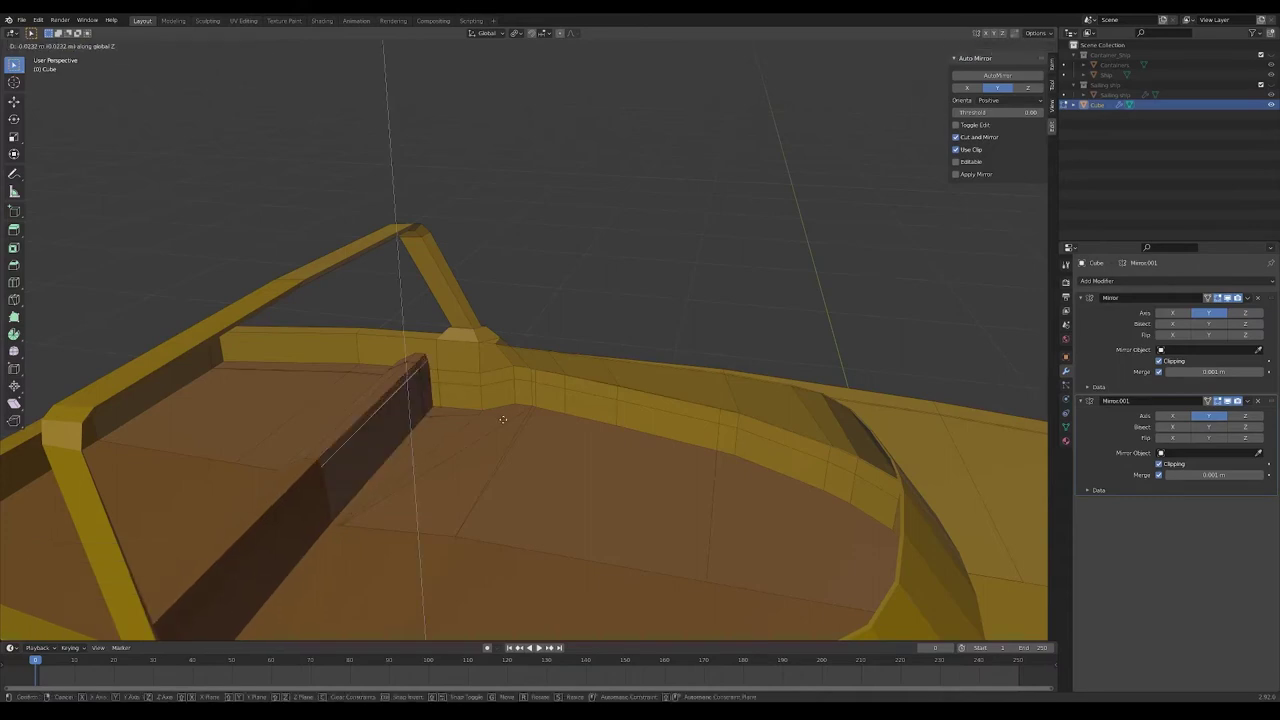
{"action": "scroll", "coordinate": [468, 342], "scroll_direction": "up", "scroll_amount": 4}
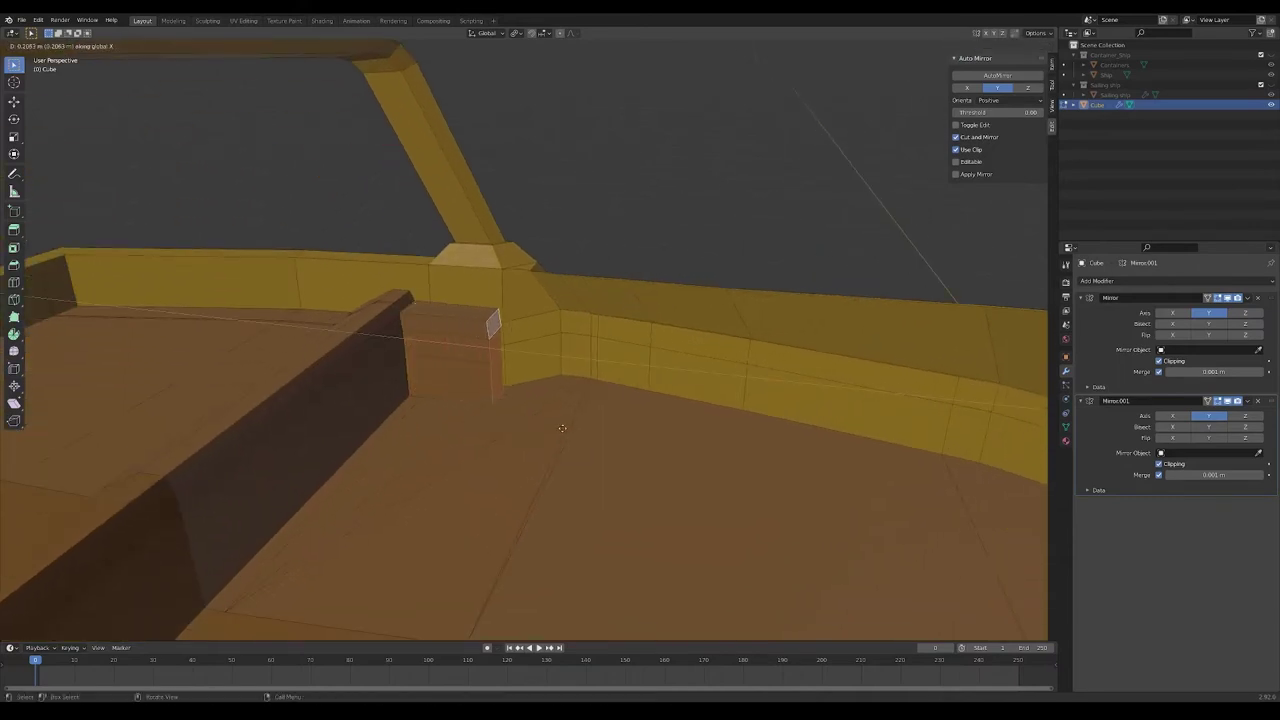
{"action": "key", "text": "g"}
{"action": "key", "text": "x"}
{"action": "left_click", "coordinate": [644, 380]}
{"action": "middle_click_drag", "start_coordinate": [644, 380], "coordinate": [297, 478]}
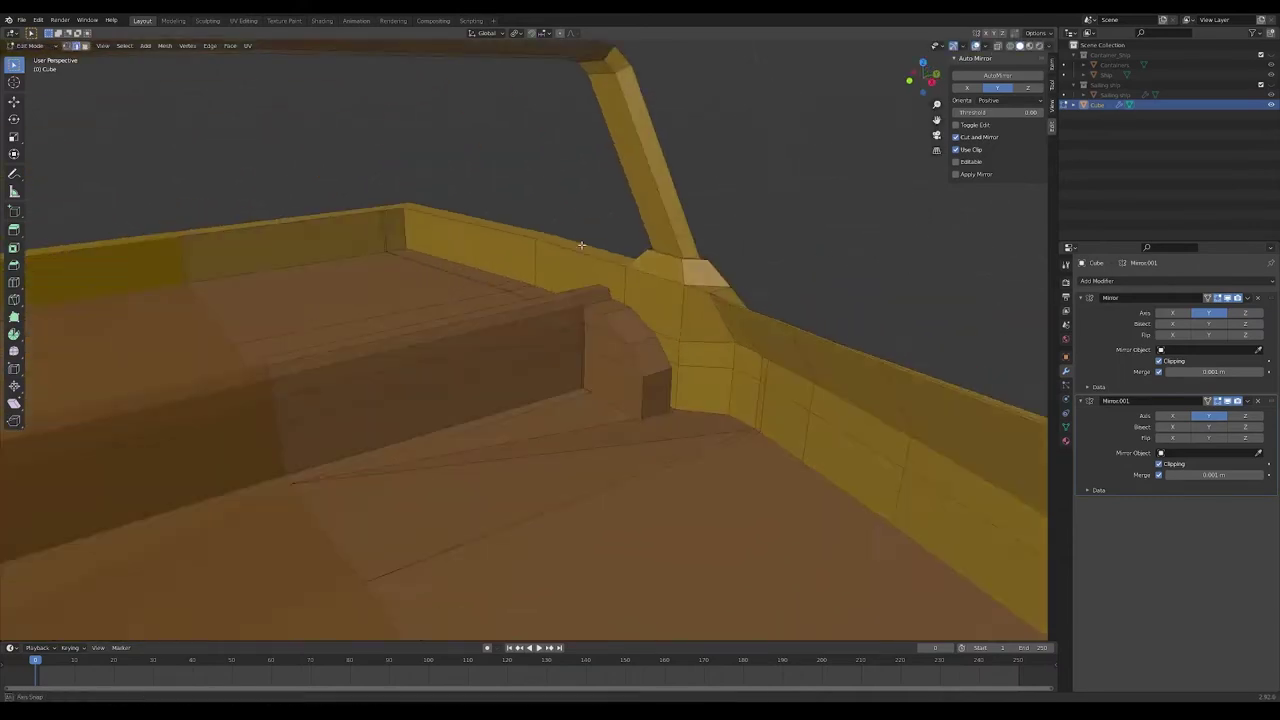
Extrude the bench's front strip upward into a thin lip
{"action": "key", "text": "k"}
{"action": "middle_click_drag", "start_coordinate": [713, 458], "coordinate": [544, 487]}
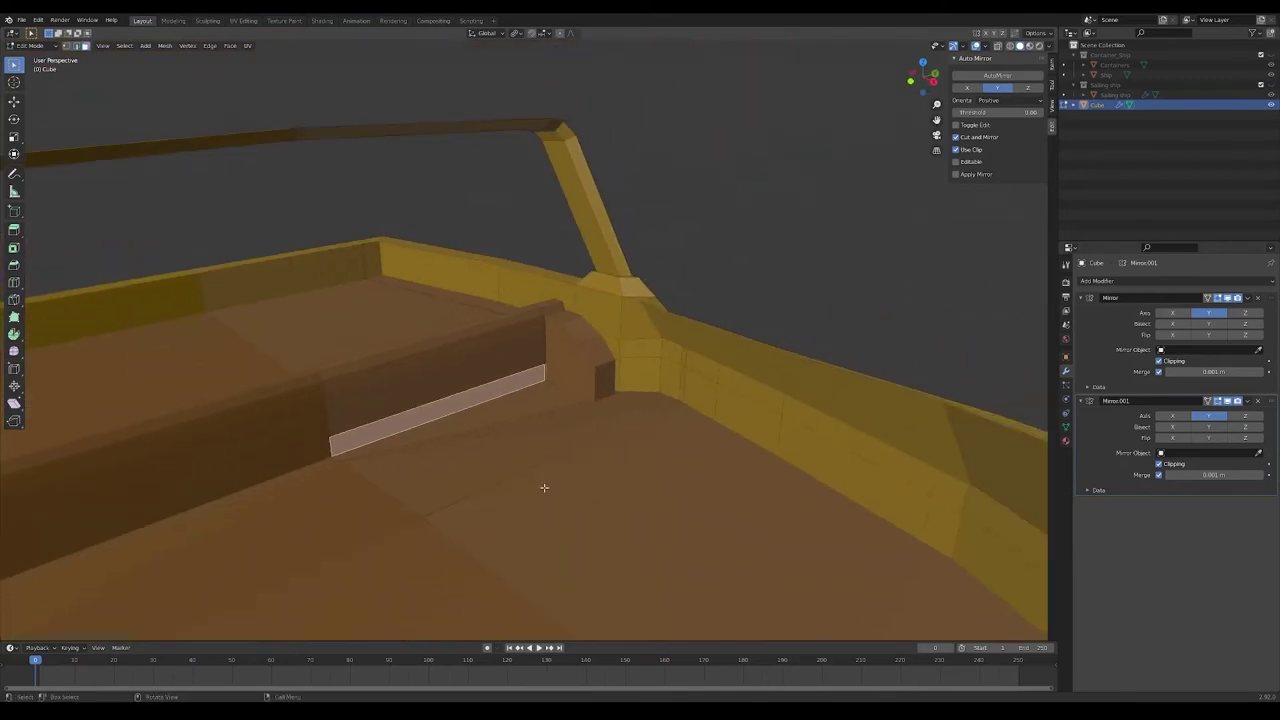
{"action": "middle_click_drag", "start_coordinate": [300, 488], "coordinate": [457, 480]}
{"action": "key", "text": "e"}
{"action": "left_click", "coordinate": [457, 480]}
{"action": "key", "text": "alt+a"}
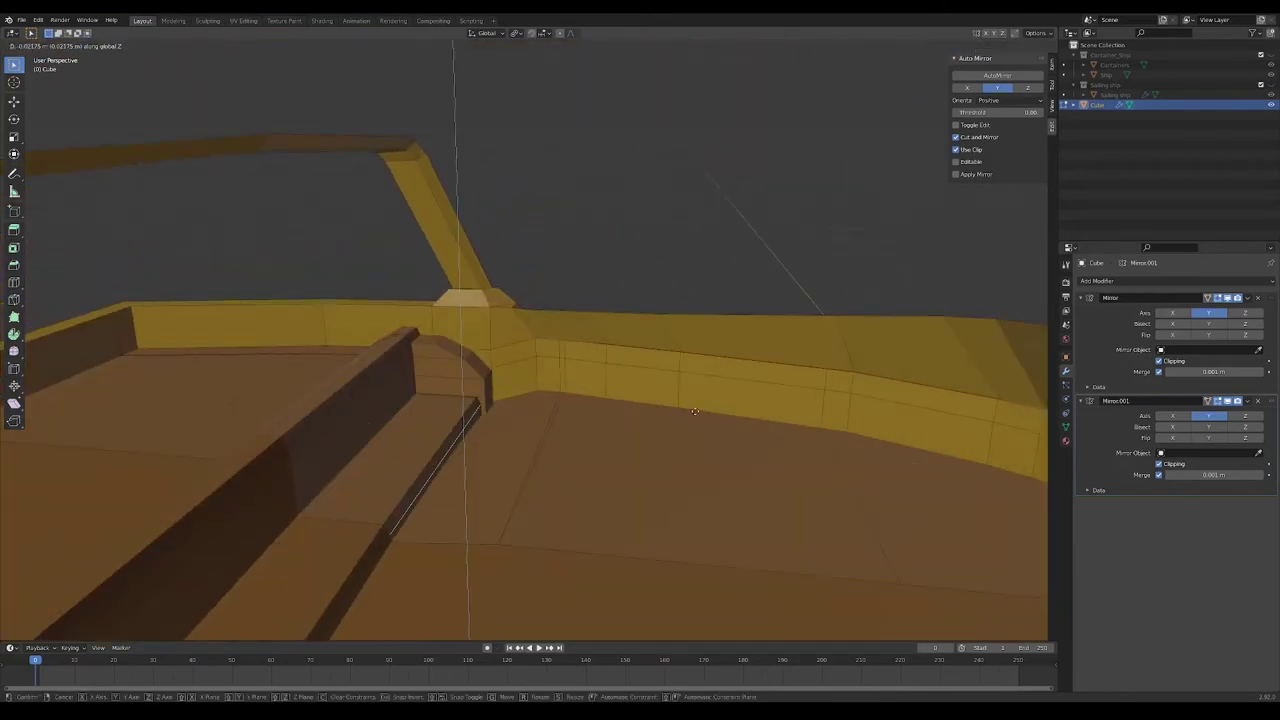
{"action": "middle_click_drag", "start_coordinate": [666, 302], "coordinate": [687, 528]}
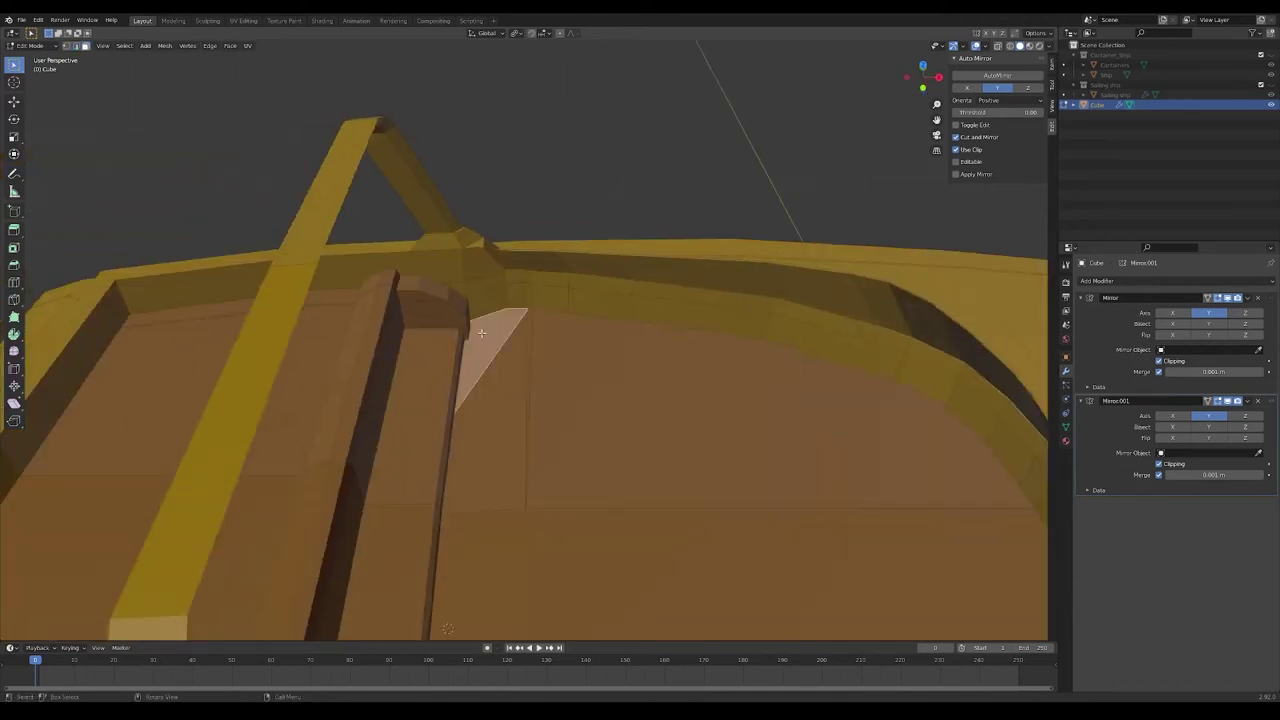
Knife-cut new lines across the cockpit floor from Top view
{"action": "key", "text": "k"}
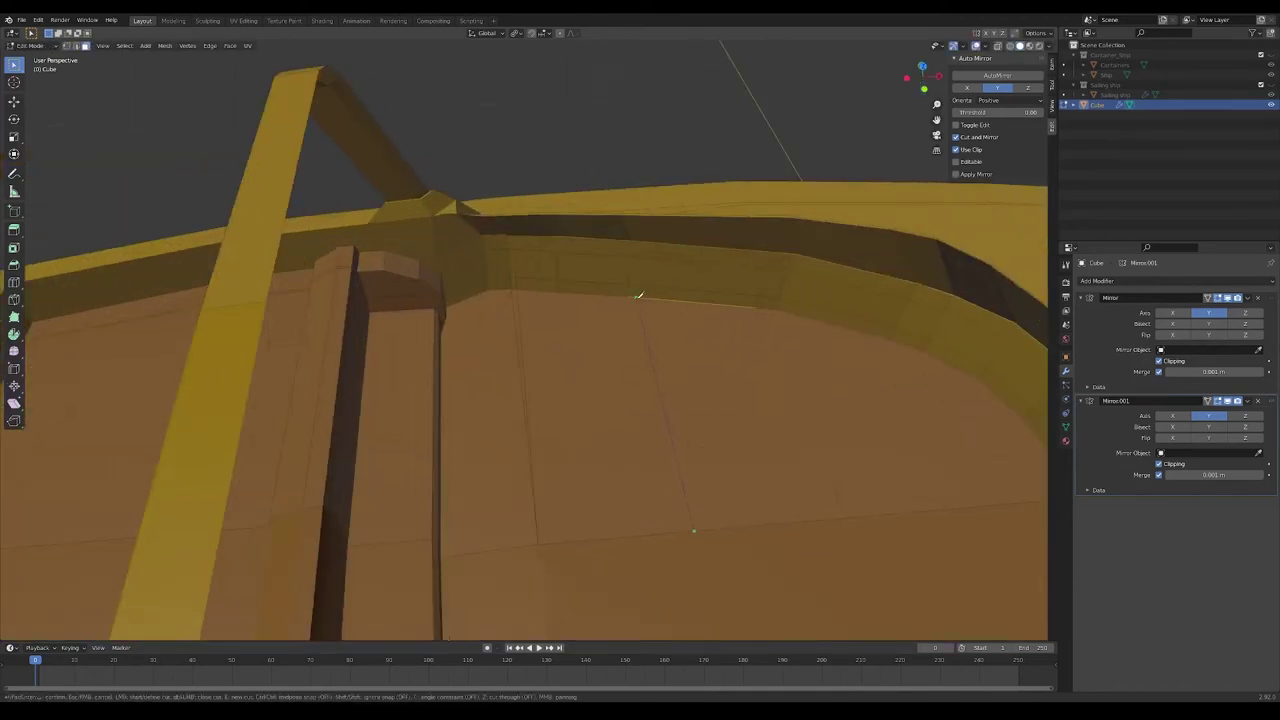
{"action": "key", "text": "Escape"}
{"action": "key", "text": "KP_7"}
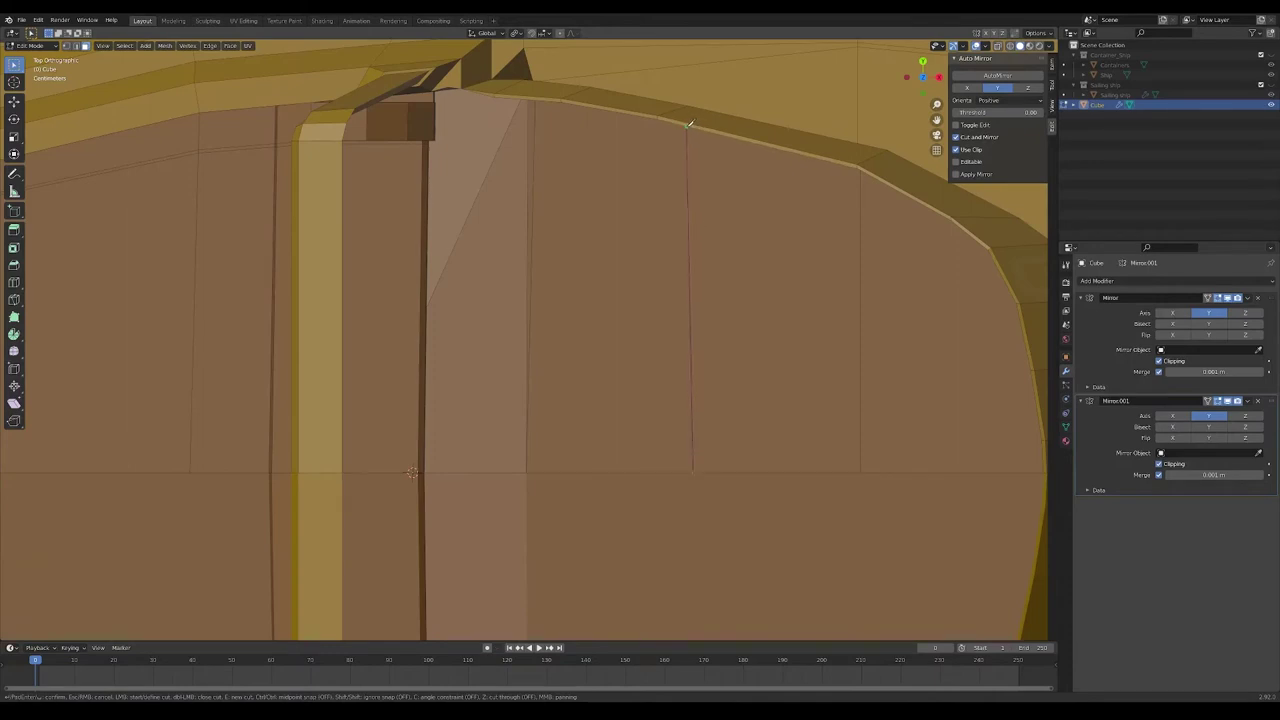
{"action": "mouse_move", "coordinate": [763, 229]}
{"action": "middle_mouse_down"}
{"action": "mouse_move", "coordinate": [514, 294]}
{"action": "mouse_move", "coordinate": [574, 277]}
{"action": "mouse_move", "coordinate": [614, 463]}
{"action": "mouse_move", "coordinate": [589, 420]}
{"action": "mouse_move", "coordinate": [394, 526]}
{"action": "mouse_move", "coordinate": [530, 338]}
{"action": "mouse_move", "coordinate": [606, 557]}
{"action": "mouse_move", "coordinate": [474, 500]}
{"action": "mouse_move", "coordinate": [484, 552]}
{"action": "mouse_move", "coordinate": [600, 583]}
{"action": "mouse_move", "coordinate": [569, 531]}
{"action": "mouse_move", "coordinate": [566, 551]}
{"action": "mouse_move", "coordinate": [641, 422]}
{"action": "mouse_move", "coordinate": [520, 500]}
{"action": "mouse_move", "coordinate": [448, 500]}
{"action": "middle_mouse_up"}
{"action": "key", "text": "k"}
{"action": "key", "text": "Tab"}
{"action": "key", "text": "Tab"}
Select the floor edges along the bench base and apply an edge operation to them
{"action": "left_click", "coordinate": [471, 500], "text": "ctrl"}
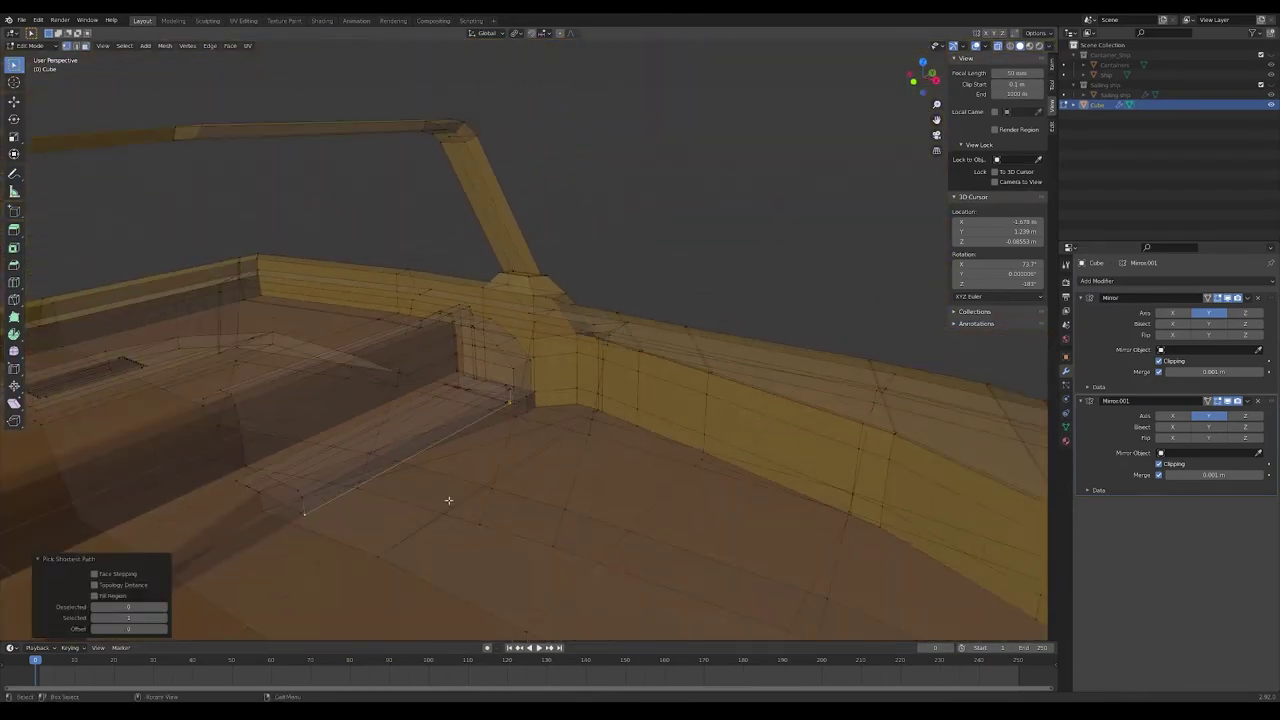
{"action": "key", "text": "alt+z"}
{"action": "mouse_move", "coordinate": [533, 392]}
{"action": "middle_mouse_down"}
{"action": "mouse_move", "coordinate": [523, 443]}
{"action": "mouse_move", "coordinate": [601, 531]}
{"action": "mouse_move", "coordinate": [491, 460]}
{"action": "mouse_move", "coordinate": [440, 365]}
{"action": "middle_mouse_up"}
{"action": "left_click", "coordinate": [581, 553]}
{"action": "left_click", "coordinate": [431, 368], "text": "ctrl"}
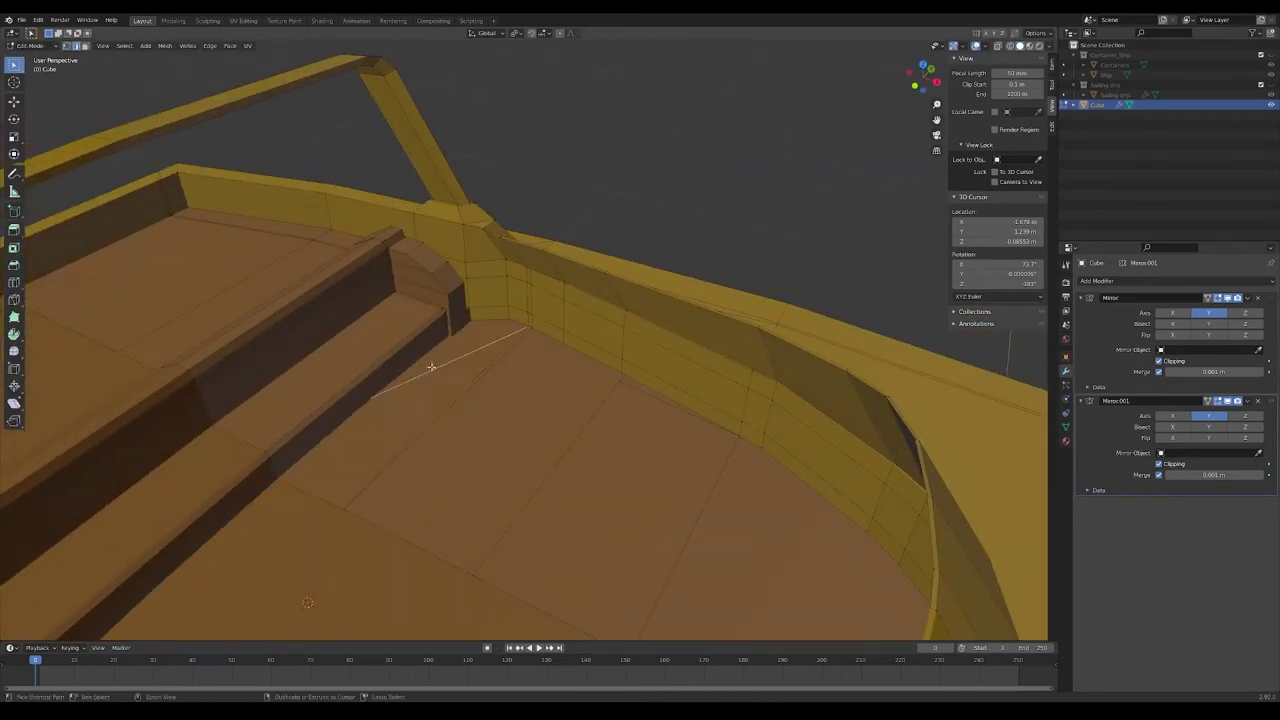
{"action": "right_click", "coordinate": [431, 368]}
{"action": "left_click", "coordinate": [414, 420]}
Add a loop cut across the floor planks
{"action": "mouse_move", "coordinate": [414, 420]}
{"action": "middle_mouse_down"}
{"action": "mouse_move", "coordinate": [534, 414]}
{"action": "mouse_move", "coordinate": [586, 449]}
{"action": "mouse_move", "coordinate": [631, 452]}
{"action": "middle_mouse_up"}
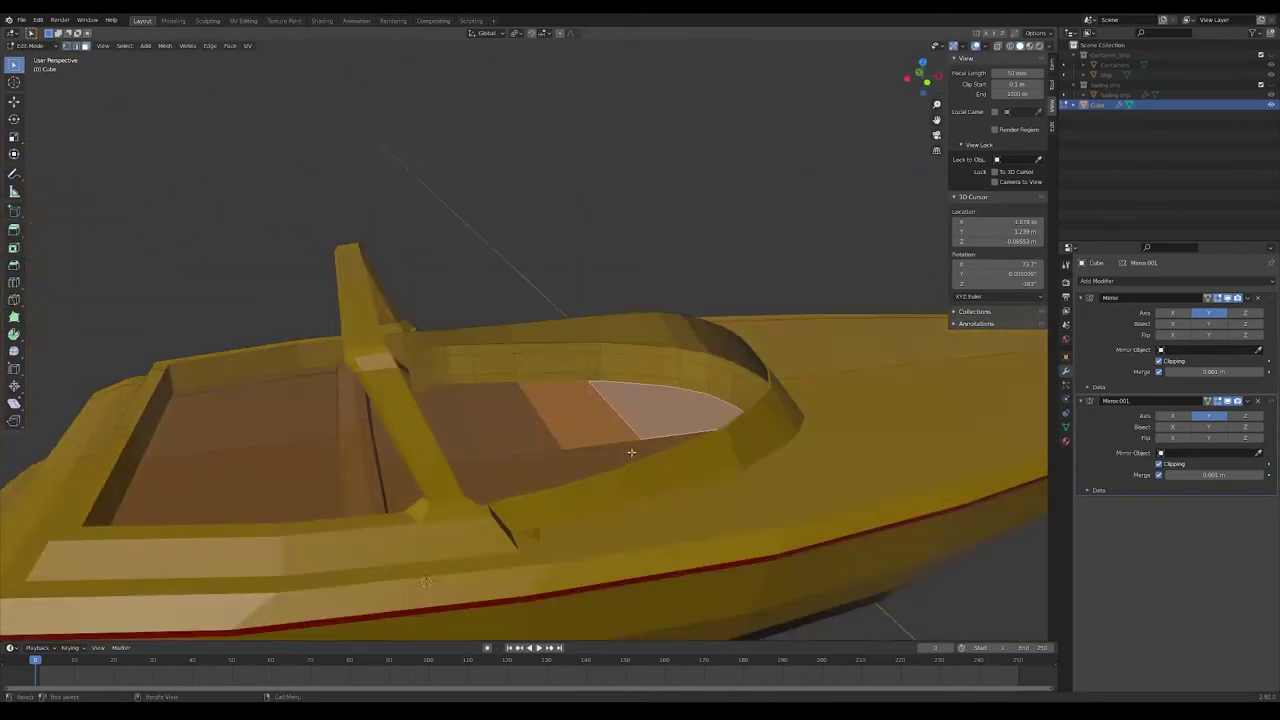
{"action": "scroll", "coordinate": [631, 452], "scroll_direction": "up", "scroll_amount": 3}
{"action": "left_click", "coordinate": [494, 443]}
{"action": "middle_click_drag", "start_coordinate": [494, 443], "coordinate": [414, 463]}
{"action": "key", "text": "ctrl+r"}
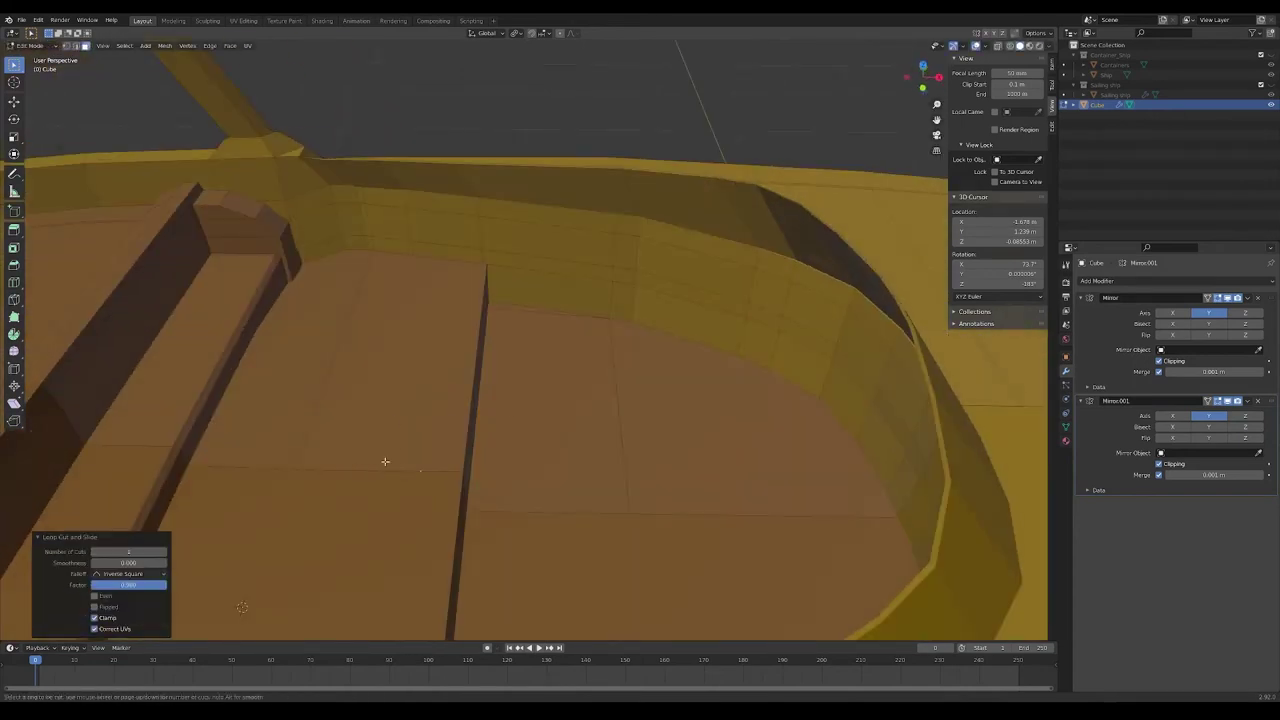
{"action": "key", "text": "Escape"}
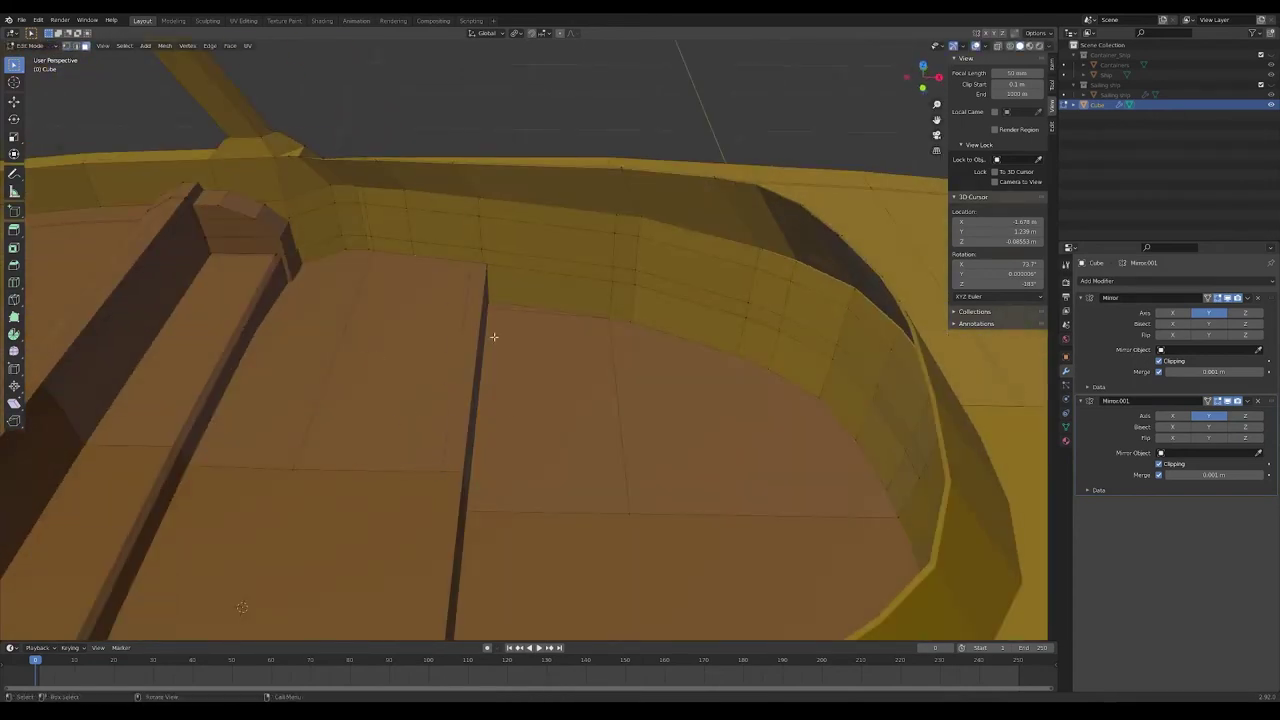
Extrude the floor plank's side face and lower its top edge
{"action": "mouse_move", "coordinate": [493, 337]}
{"action": "middle_mouse_down"}
{"action": "mouse_move", "coordinate": [634, 400]}
{"action": "mouse_move", "coordinate": [677, 380]}
{"action": "mouse_move", "coordinate": [525, 393]}
{"action": "mouse_move", "coordinate": [526, 449]}
{"action": "mouse_move", "coordinate": [620, 309]}
{"action": "mouse_move", "coordinate": [475, 387]}
{"action": "middle_mouse_up"}
{"action": "left_click", "coordinate": [620, 309]}
{"action": "key", "text": "e"}
{"action": "left_click", "coordinate": [475, 387]}
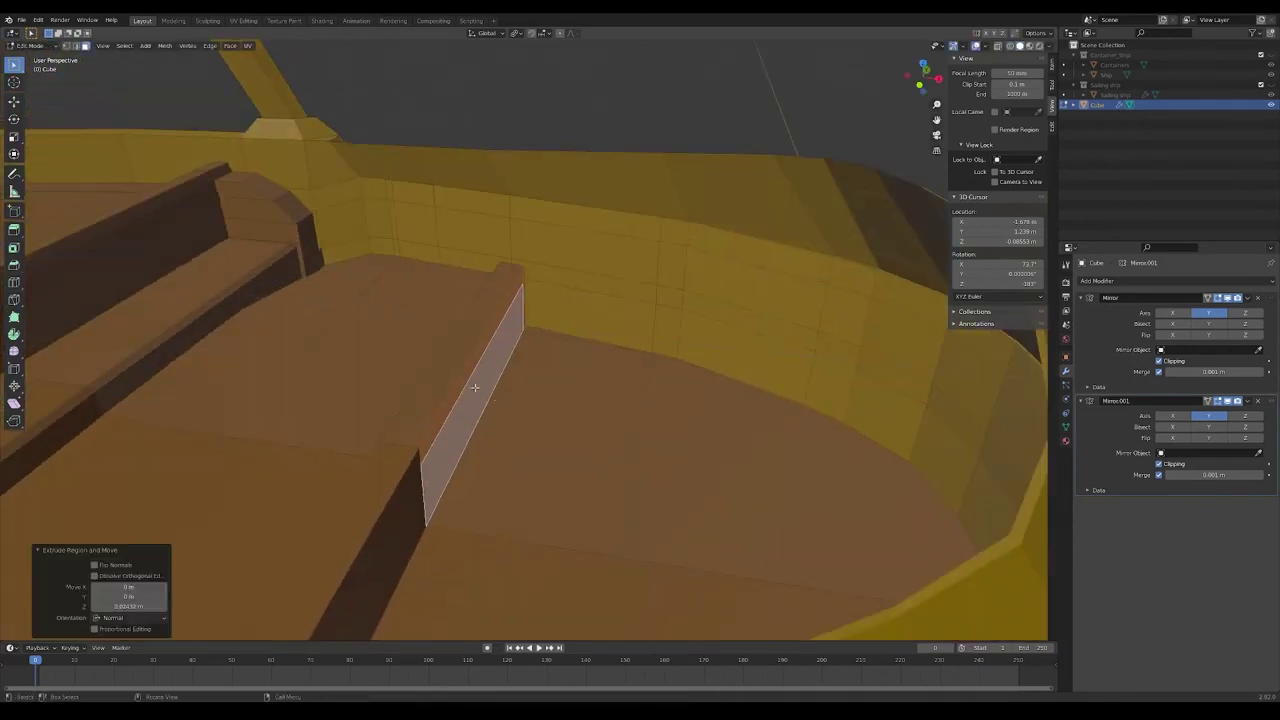
{"action": "key", "text": "2"}
{"action": "left_click", "coordinate": [520, 268]}
{"action": "left_click", "coordinate": [583, 412]}
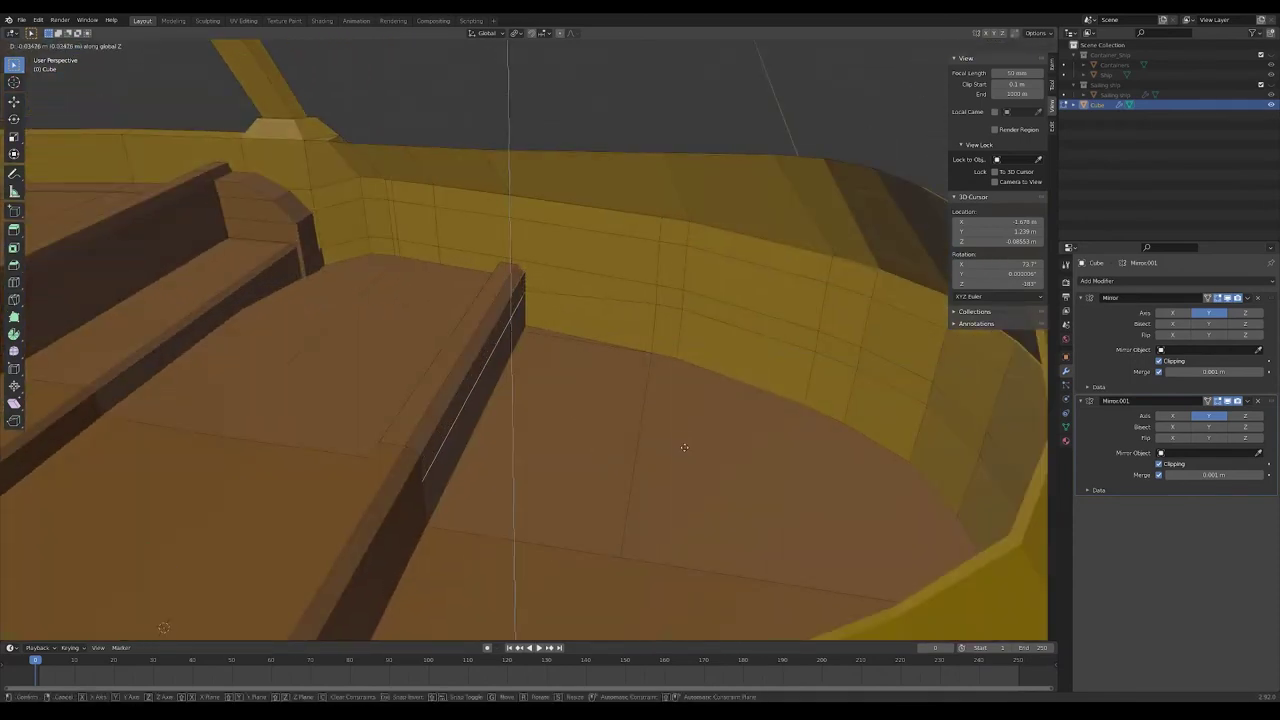
{"action": "left_click", "coordinate": [684, 447]}
{"action": "middle_click_drag", "start_coordinate": [684, 447], "coordinate": [487, 373]}
Extrude the plank edge along X to form the step block
{"action": "key", "text": "e"}
{"action": "key", "text": "x"}
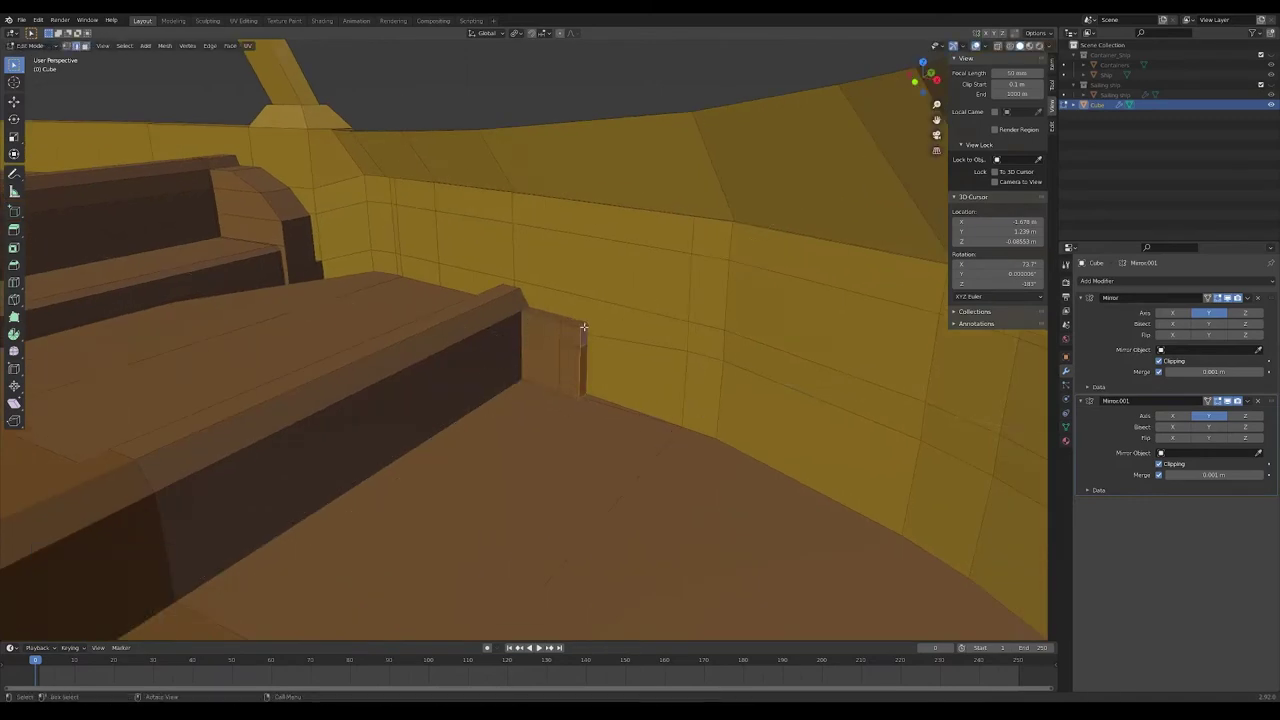
{"action": "left_click", "coordinate": [704, 382]}
{"action": "left_click", "coordinate": [584, 350]}
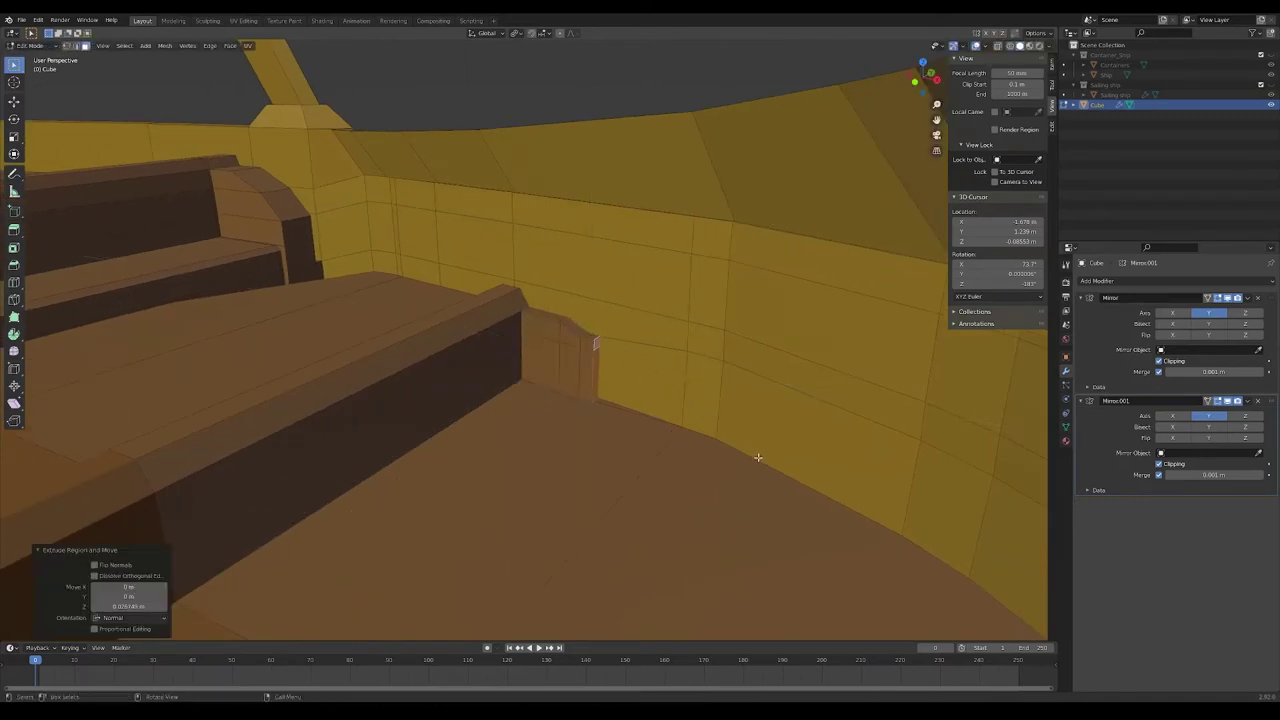
{"action": "key", "text": "Escape"}
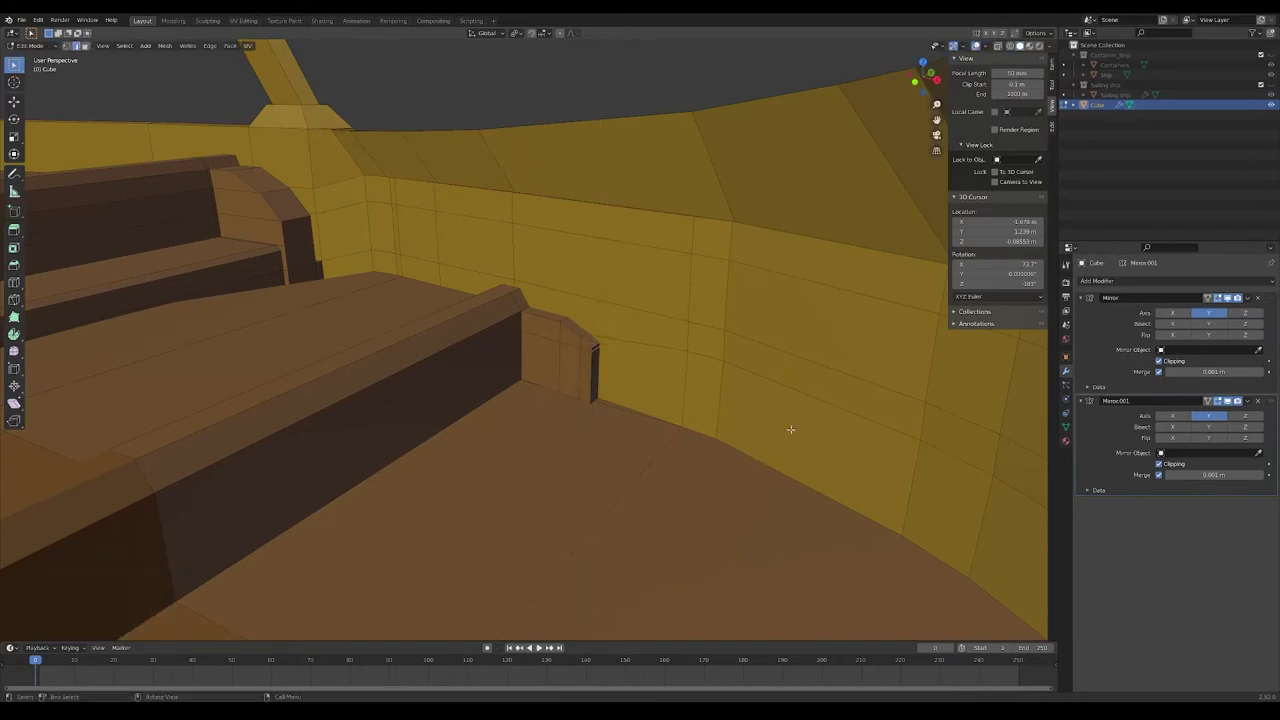
{"action": "left_click", "coordinate": [581, 365]}
Knife-cut a line along the step and reposition the step strip
{"action": "key", "text": "k"}
{"action": "mouse_move", "coordinate": [789, 446]}
{"action": "middle_mouse_down"}
{"action": "mouse_move", "coordinate": [466, 406]}
{"action": "mouse_move", "coordinate": [276, 525]}
{"action": "middle_mouse_up"}
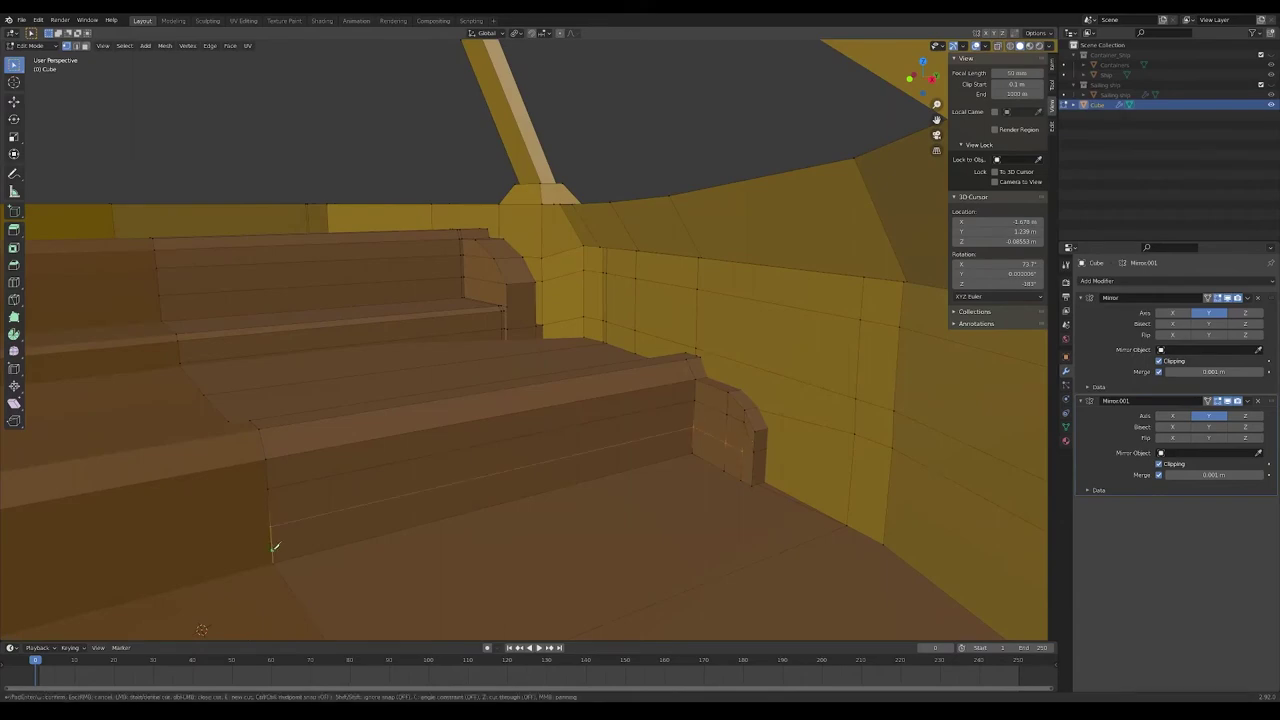
{"action": "left_click", "coordinate": [745, 462]}
{"action": "middle_click_drag", "start_coordinate": [745, 462], "coordinate": [679, 436]}
{"action": "key", "text": "Return"}
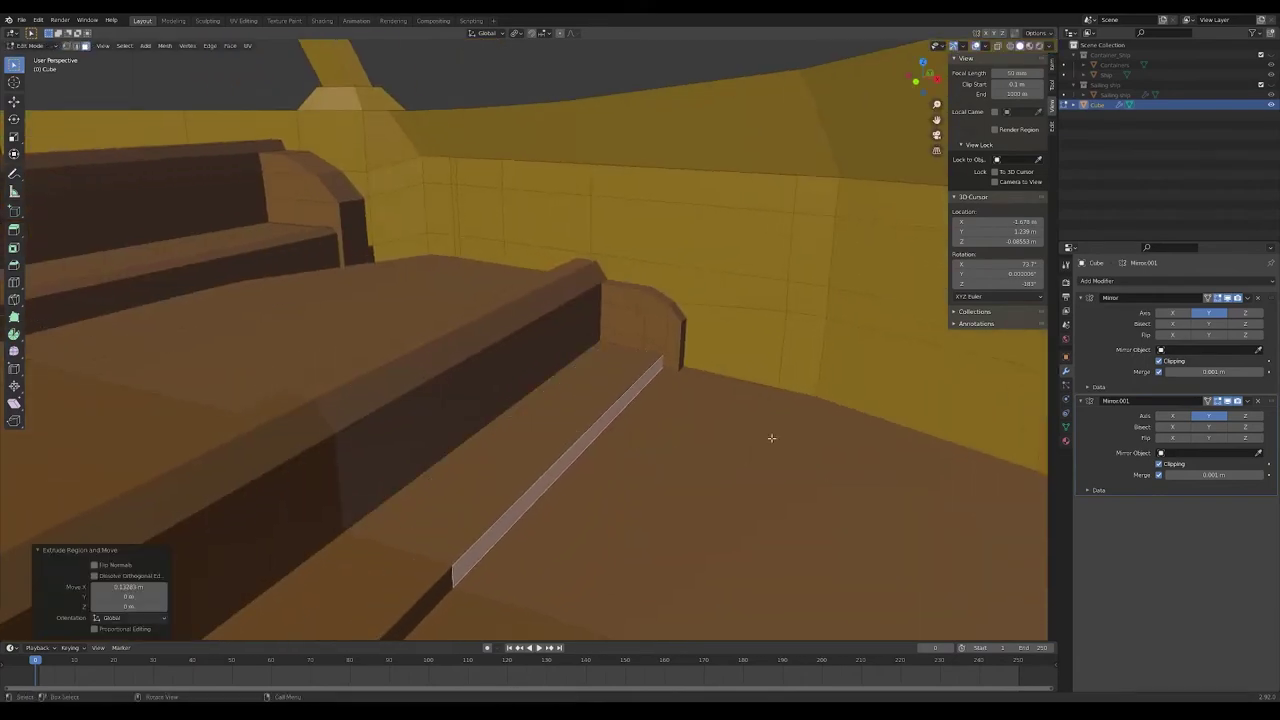
{"action": "left_click", "coordinate": [873, 465]}
{"action": "mouse_move", "coordinate": [873, 465]}
{"action": "middle_mouse_down"}
{"action": "mouse_move", "coordinate": [800, 251]}
{"action": "mouse_move", "coordinate": [497, 300]}
{"action": "mouse_move", "coordinate": [529, 294]}
{"action": "middle_mouse_up"}
{"action": "right_click", "coordinate": [497, 300]}
Clean up the step area by dissolving an unneeded floor edge
{"action": "left_click", "coordinate": [447, 362]}
{"action": "mouse_move", "coordinate": [447, 362]}
{"action": "middle_mouse_down"}
{"action": "mouse_move", "coordinate": [517, 329]}
{"action": "mouse_move", "coordinate": [771, 120]}
{"action": "mouse_move", "coordinate": [721, 313]}
{"action": "middle_mouse_up"}
{"action": "scroll", "coordinate": [514, 343], "scroll_direction": "up", "scroll_amount": 5}
{"action": "key", "text": "Delete"}
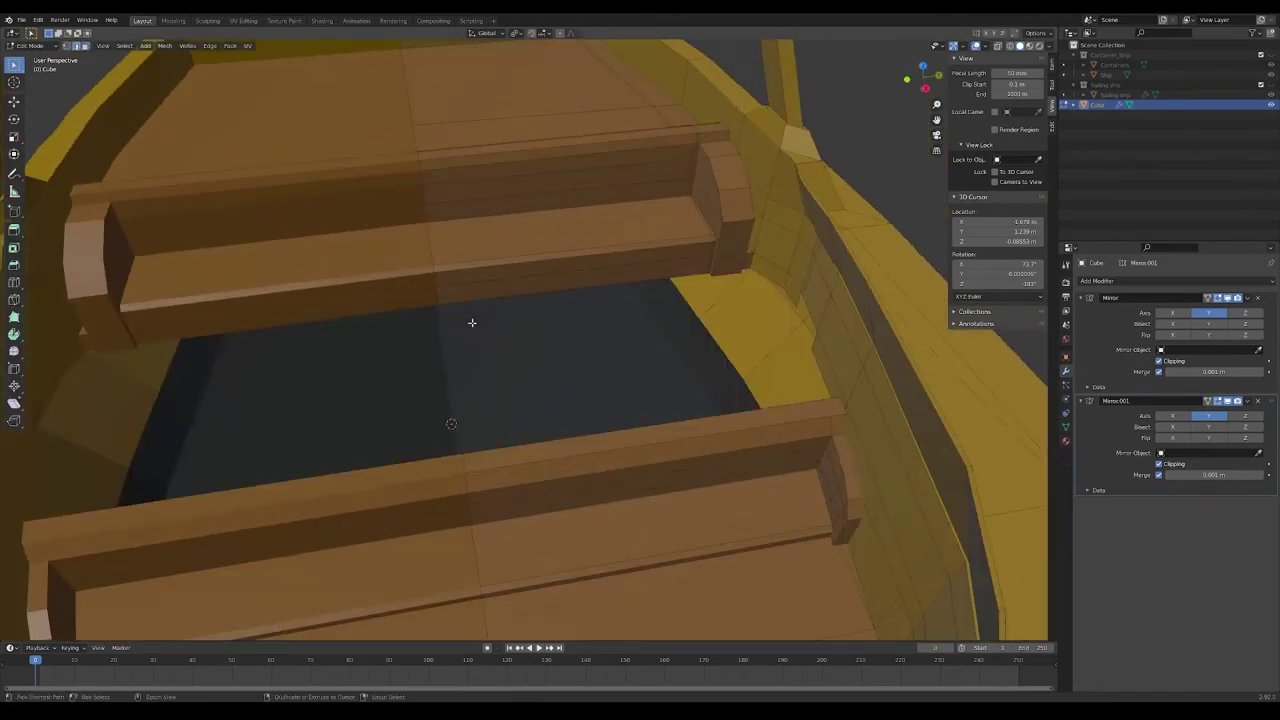
{"action": "key", "text": "ctrl+z"}
{"action": "left_click", "coordinate": [471, 357]}
{"action": "key", "text": "x"}
{"action": "left_click", "coordinate": [497, 371]}
{"action": "mouse_move", "coordinate": [497, 371]}
{"action": "middle_mouse_down"}
{"action": "mouse_move", "coordinate": [526, 446]}
{"action": "mouse_move", "coordinate": [391, 149]}
{"action": "mouse_move", "coordinate": [330, 395]}
{"action": "mouse_move", "coordinate": [696, 315]}
{"action": "middle_mouse_up"}
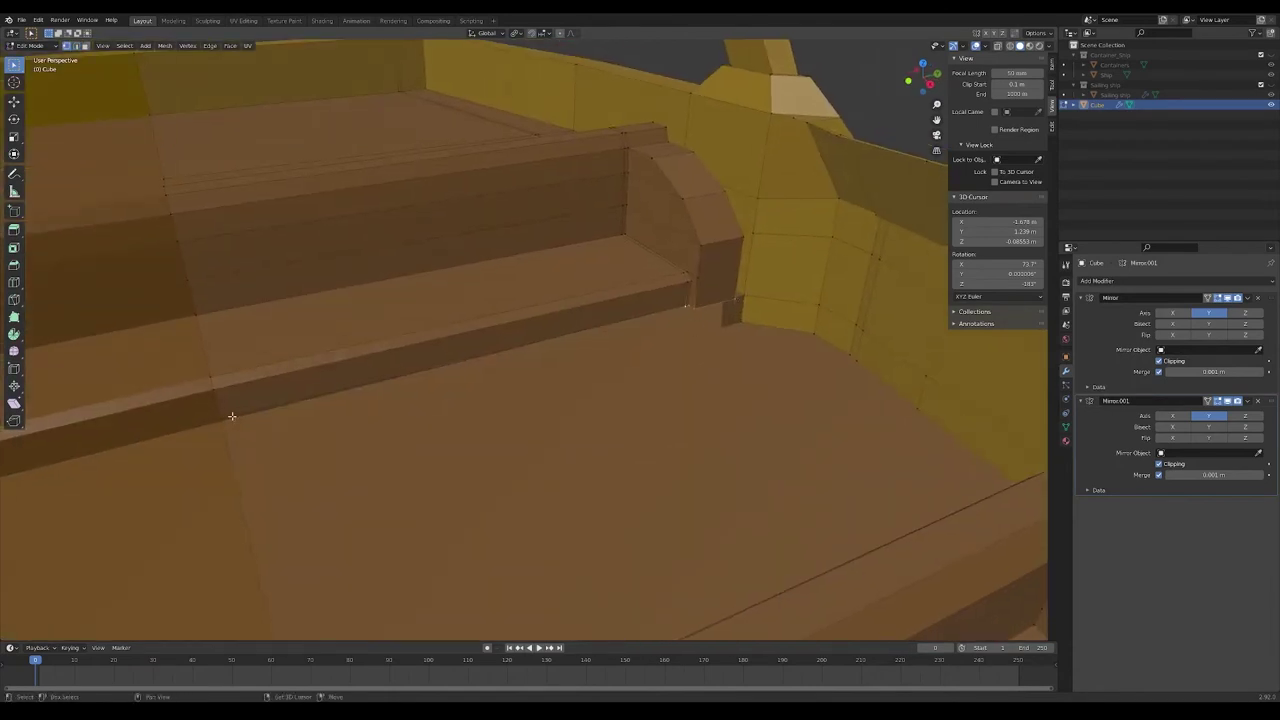
With X-ray on, dissolve the stray edges around the boat steps
{"action": "key", "text": "Escape"}
{"action": "key", "text": "alt+z"}
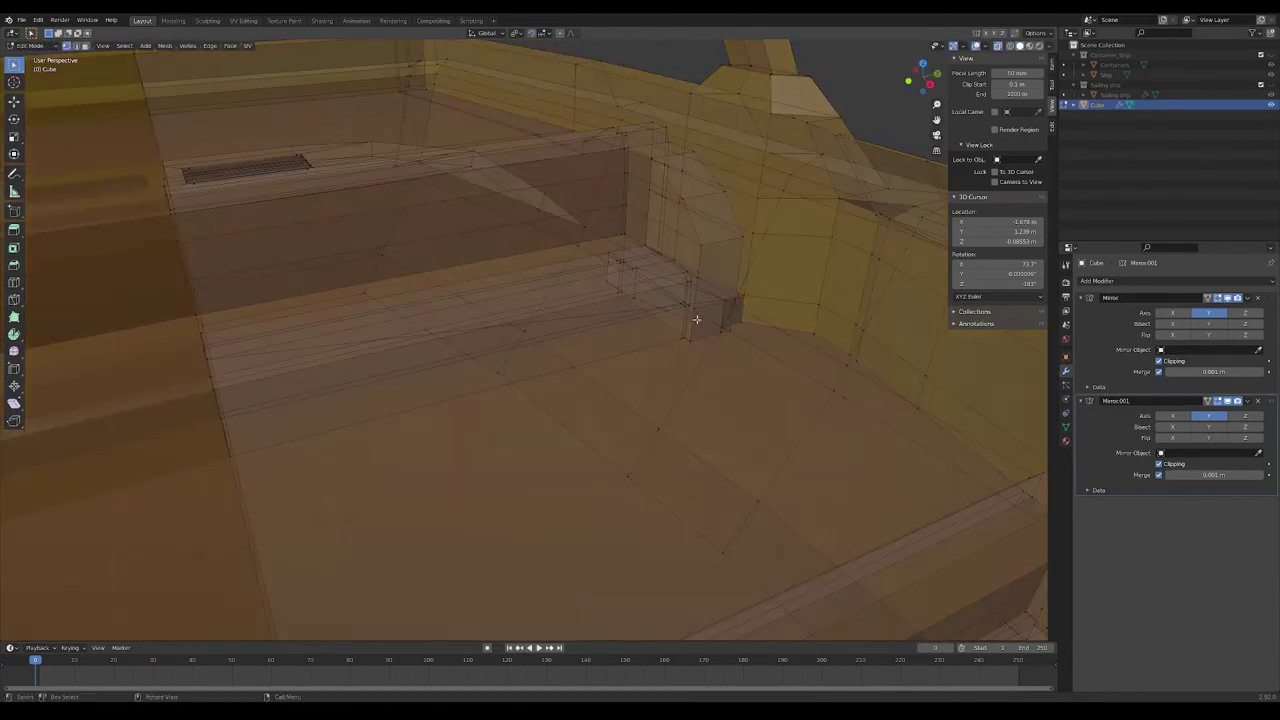
{"action": "right_click", "coordinate": [696, 319]}
{"action": "left_click", "coordinate": [700, 317]}
{"action": "middle_click_drag", "start_coordinate": [700, 343], "coordinate": [645, 369]}
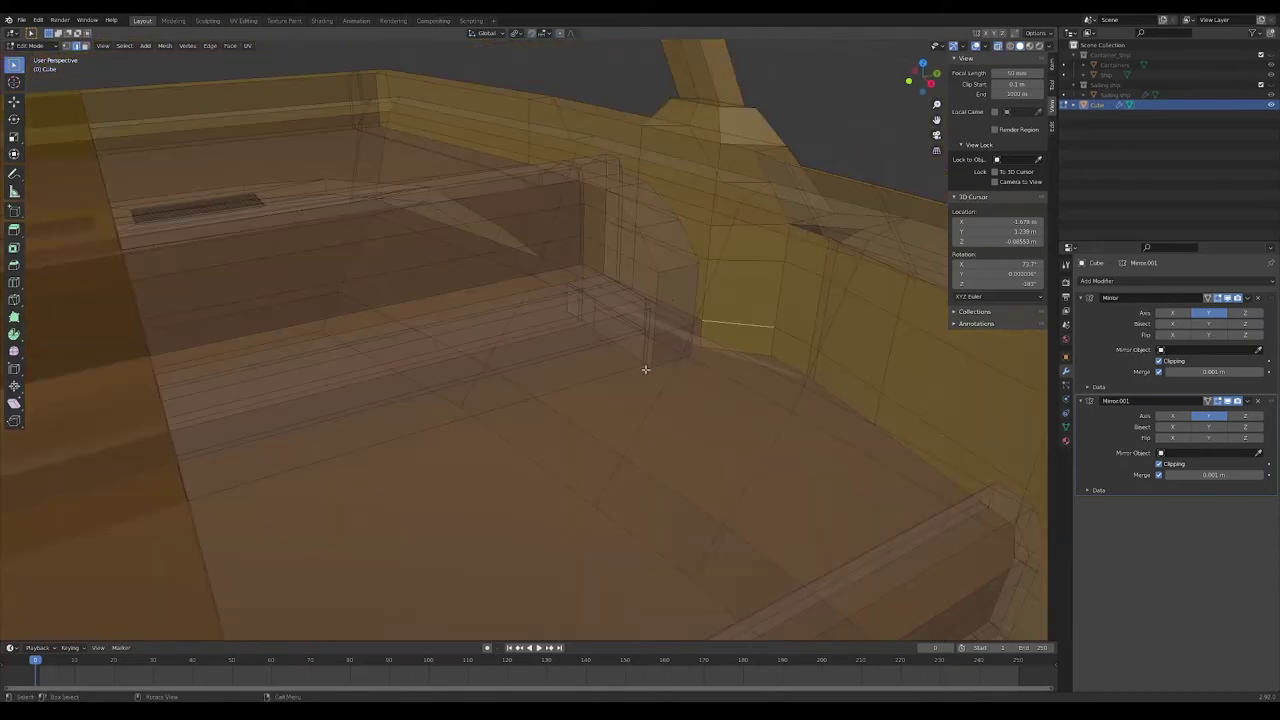
{"action": "key", "text": "alt+z"}
Knife-cut new edges across the cockpit floor where it meets the steps
{"action": "middle_click_drag", "start_coordinate": [885, 136], "coordinate": [768, 205]}
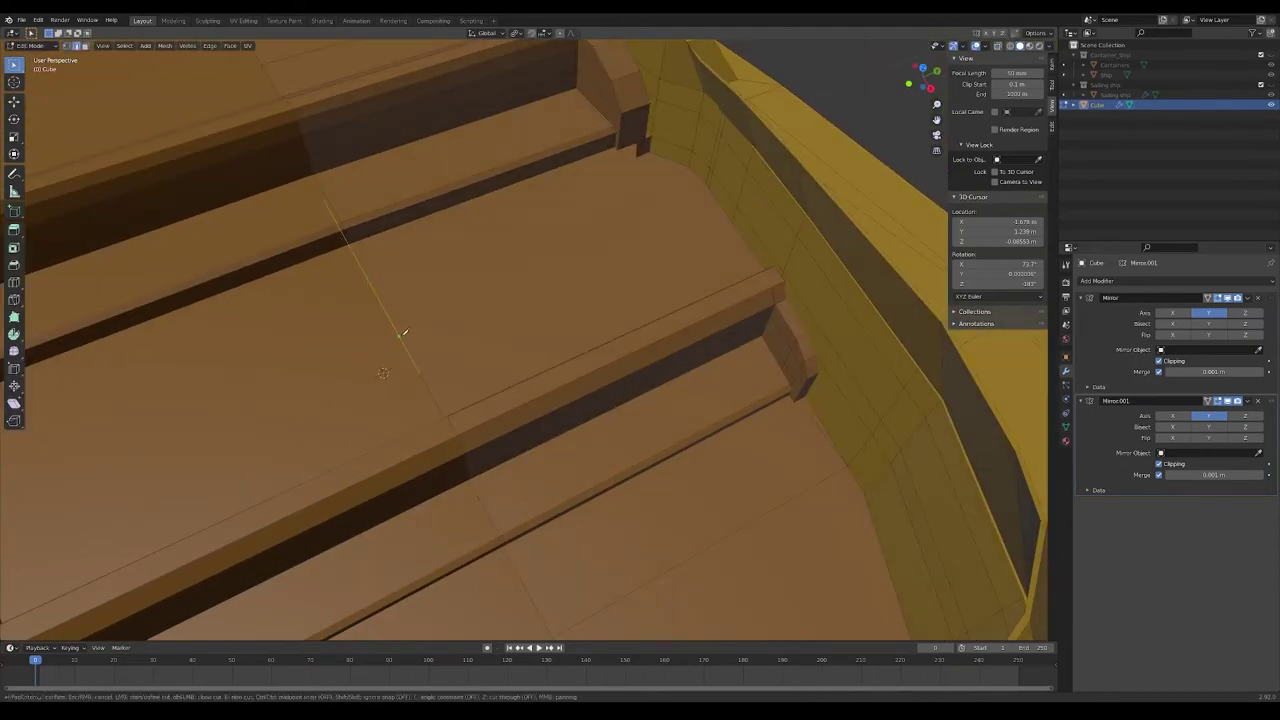
{"action": "key", "text": "Return"}
{"action": "middle_click_drag", "start_coordinate": [409, 340], "coordinate": [301, 221]}
{"action": "key", "text": "Return"}
{"action": "middle_click_drag", "start_coordinate": [640, 92], "coordinate": [285, 197]}
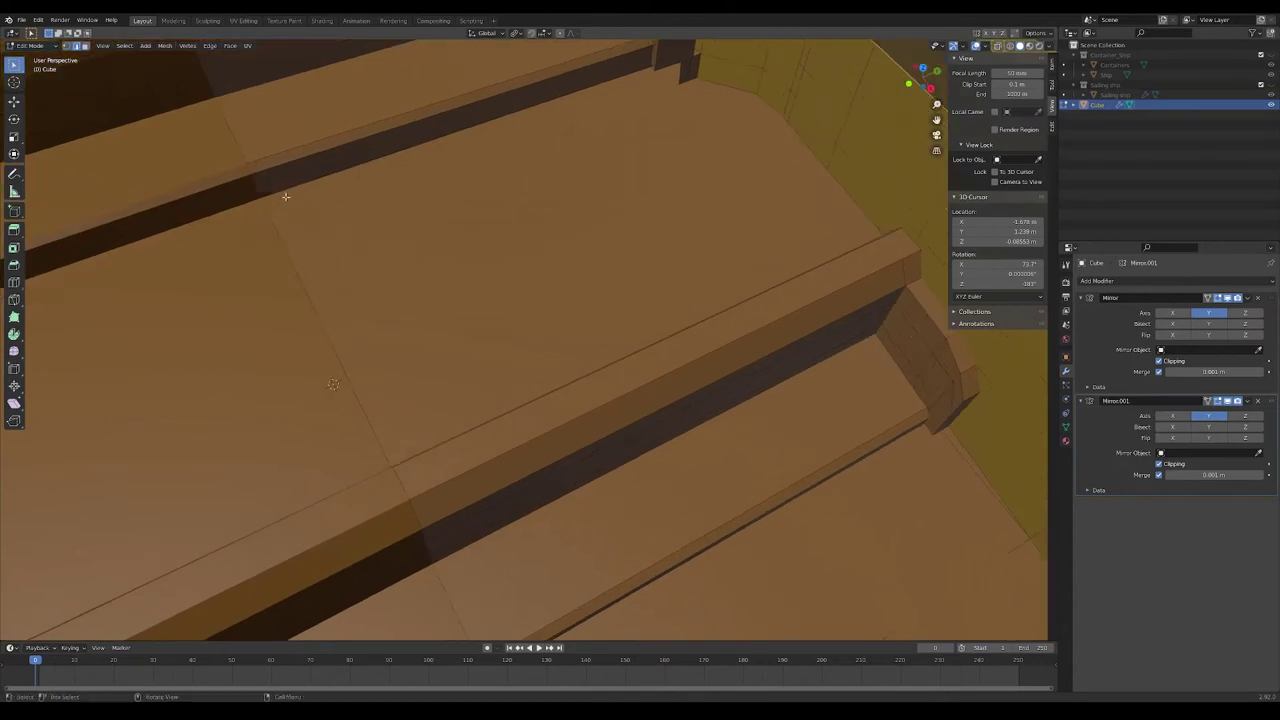
{"action": "middle_click_drag", "start_coordinate": [703, 75], "coordinate": [586, 209]}
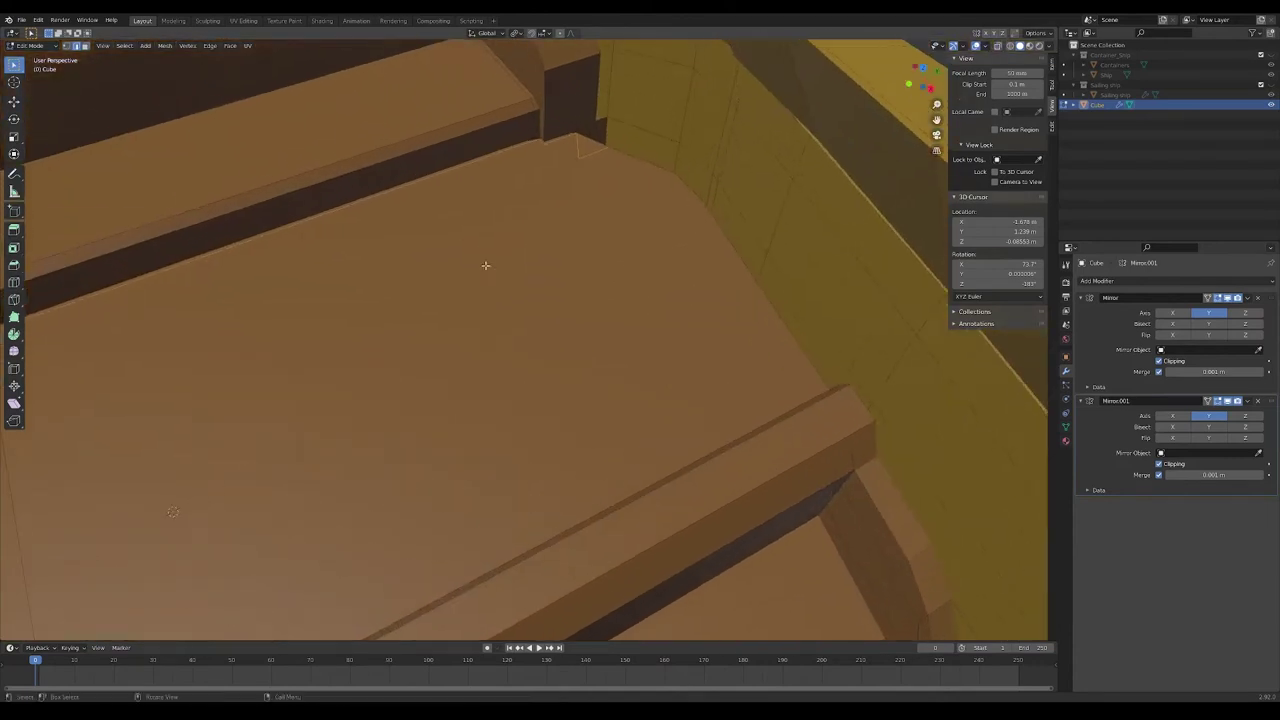
Move a floor corner vertex into place, then leave edit mode to check the boat
{"action": "key", "text": "Return"}
{"action": "key", "text": "g"}
{"action": "left_click", "coordinate": [566, 180]}
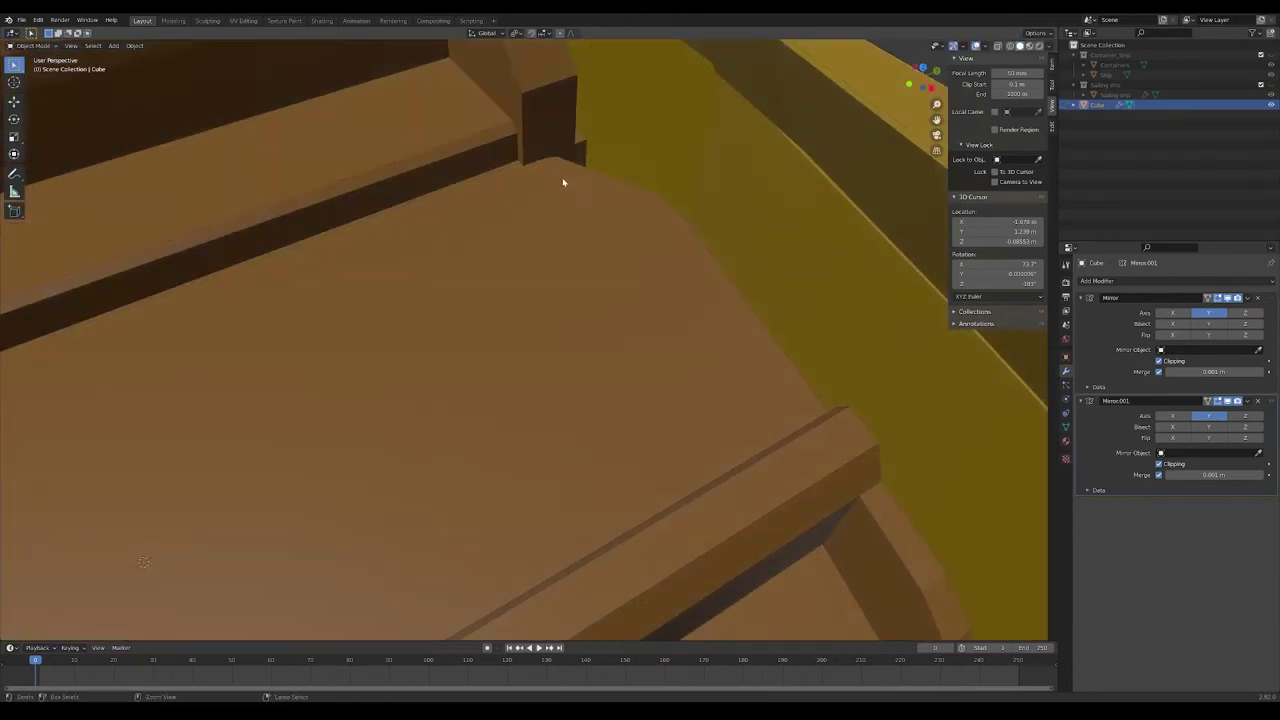
{"action": "mouse_move", "coordinate": [640, 220]}
{"action": "middle_mouse_down"}
{"action": "mouse_move", "coordinate": [400, 423]}
{"action": "mouse_move", "coordinate": [448, 278]}
{"action": "mouse_move", "coordinate": [749, 276]}
{"action": "middle_mouse_up"}
{"action": "key", "text": "Tab"}
{"action": "key", "text": "Tab"}
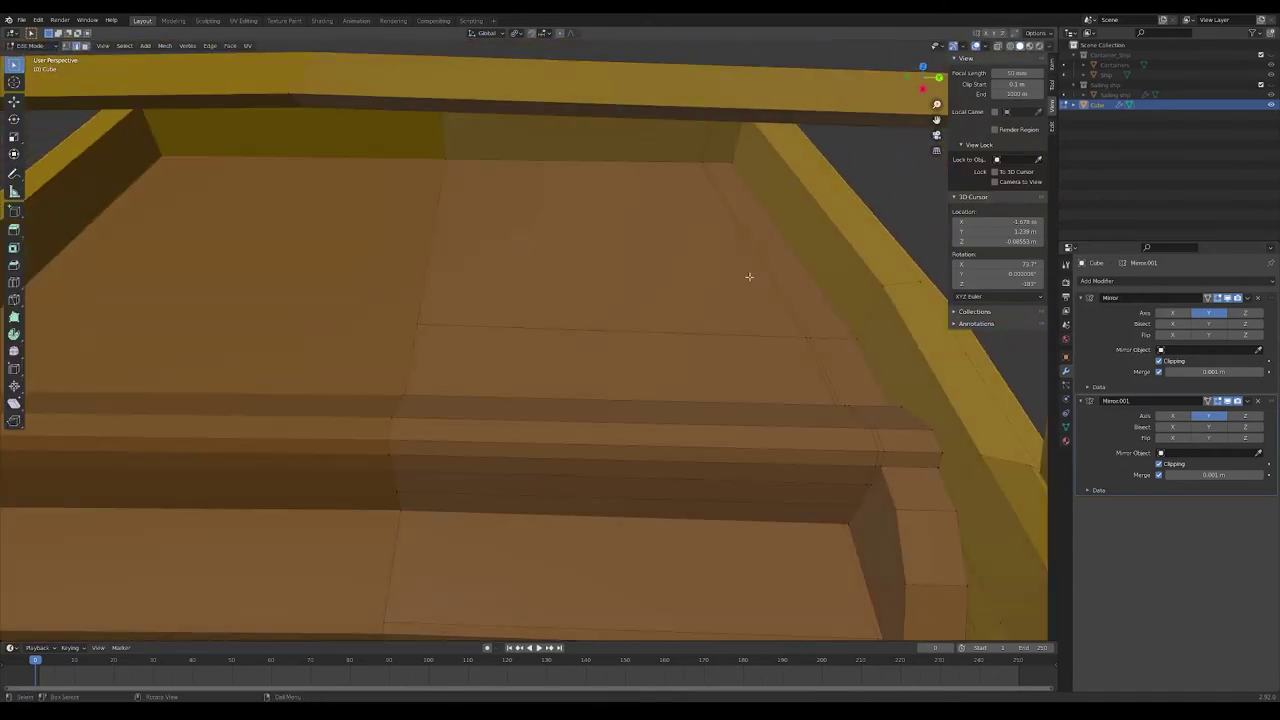
{"action": "key", "text": "ctrl+z"}
{"action": "key", "text": "ctrl+shift+z"}
{"action": "key", "text": "ctrl+z"}
{"action": "key", "text": "ctrl+shift+z"}
{"action": "mouse_move", "coordinate": [803, 376]}
{"action": "middle_mouse_down"}
{"action": "mouse_move", "coordinate": [603, 283]}
{"action": "mouse_move", "coordinate": [626, 354]}
{"action": "mouse_move", "coordinate": [550, 346]}
{"action": "middle_mouse_up"}
In top view, dissolve the extra edges on the rear cockpit floor
{"action": "key", "text": "KP_7"}
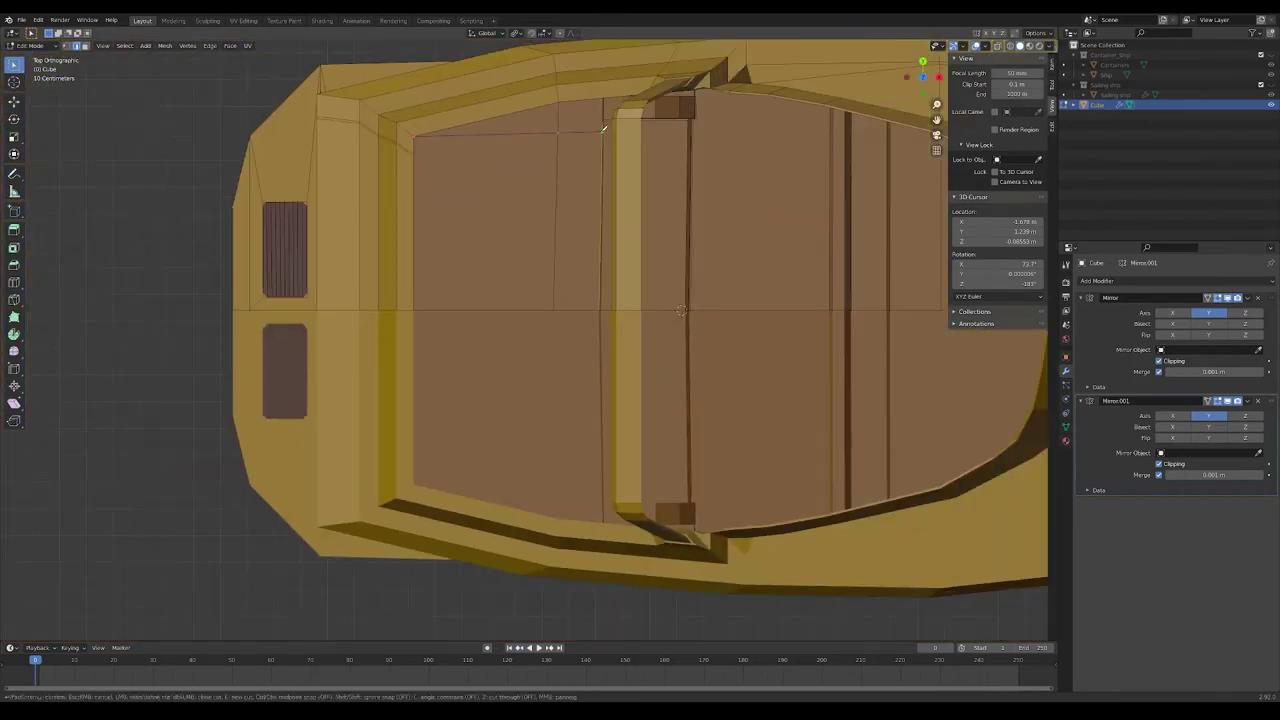
{"action": "scroll", "coordinate": [566, 177], "scroll_direction": "up", "scroll_amount": 2}
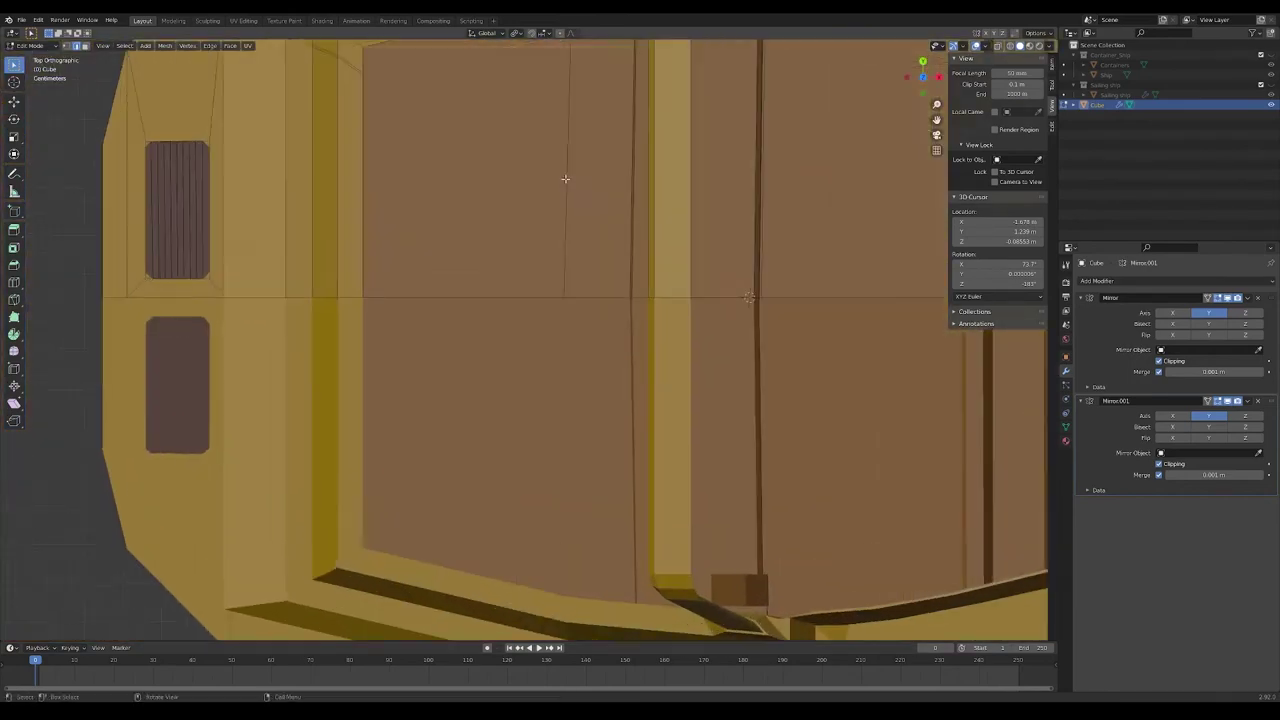
{"action": "mouse_move", "coordinate": [566, 177]}
{"action": "middle_mouse_down"}
{"action": "mouse_move", "coordinate": [503, 231]}
{"action": "mouse_move", "coordinate": [705, 245]}
{"action": "middle_mouse_up"}
{"action": "scroll", "coordinate": [291, 181], "scroll_direction": "down", "scroll_amount": 3}
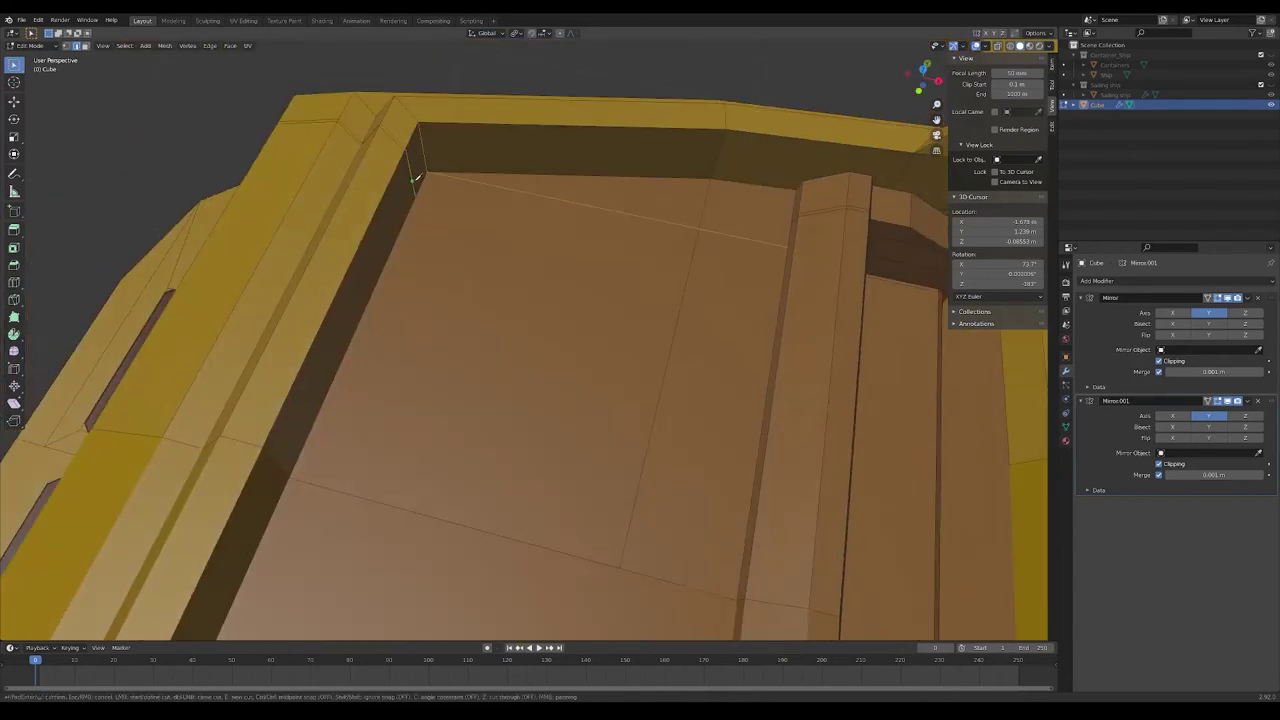
{"action": "key", "text": "x"}
{"action": "left_click", "coordinate": [405, 183]}
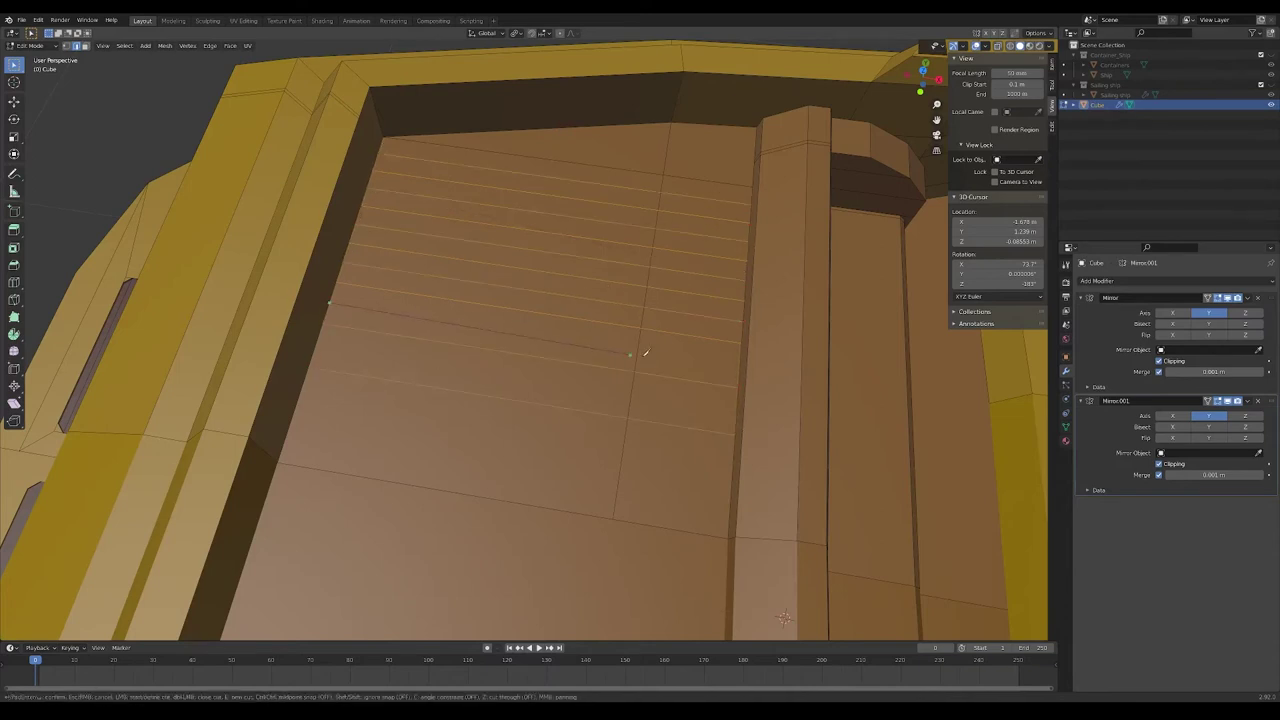
Cut many narrow parallel plank strips across the rear floor
{"action": "key", "text": "Return"}
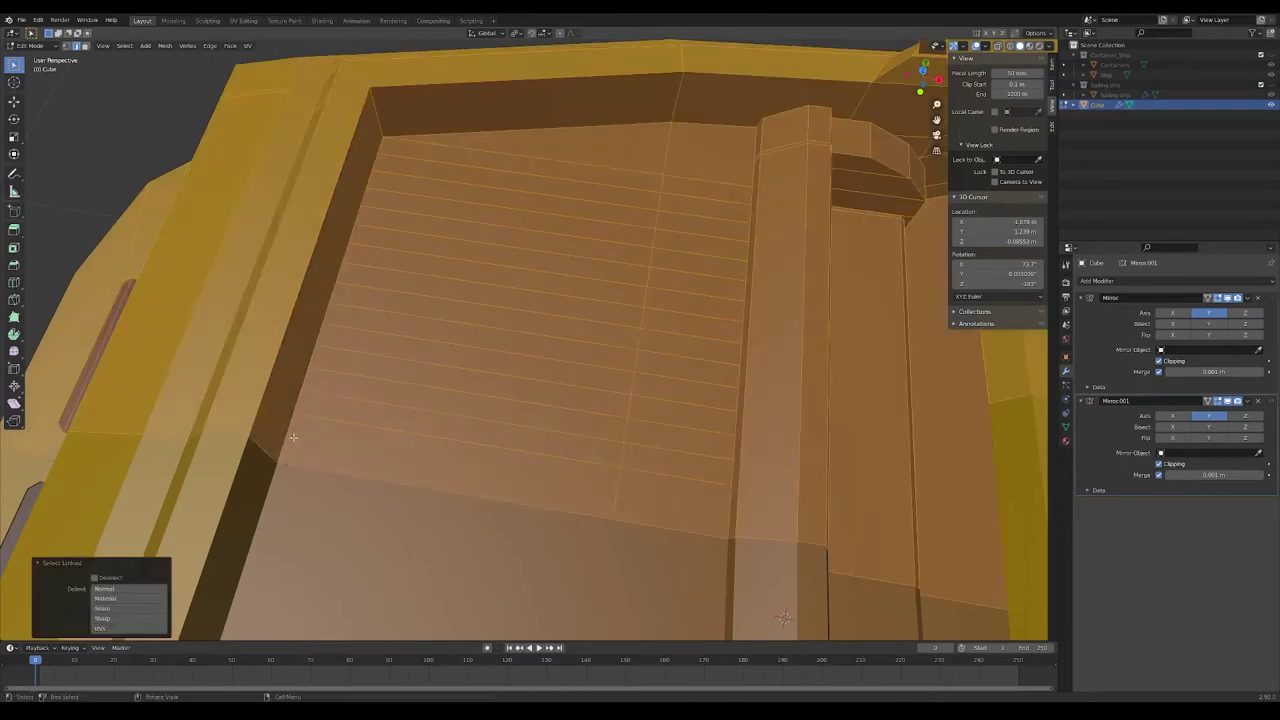
{"action": "middle_click_drag", "start_coordinate": [709, 489], "coordinate": [566, 202]}
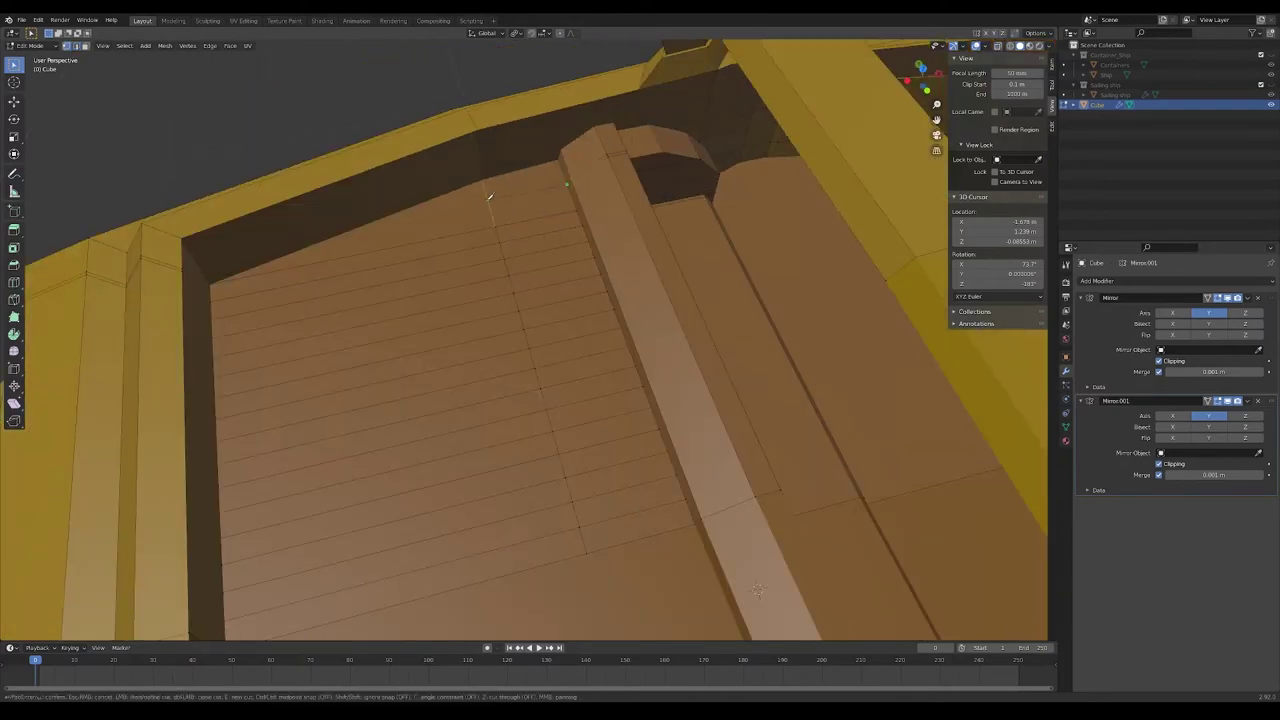
{"action": "key", "text": "KP_7"}
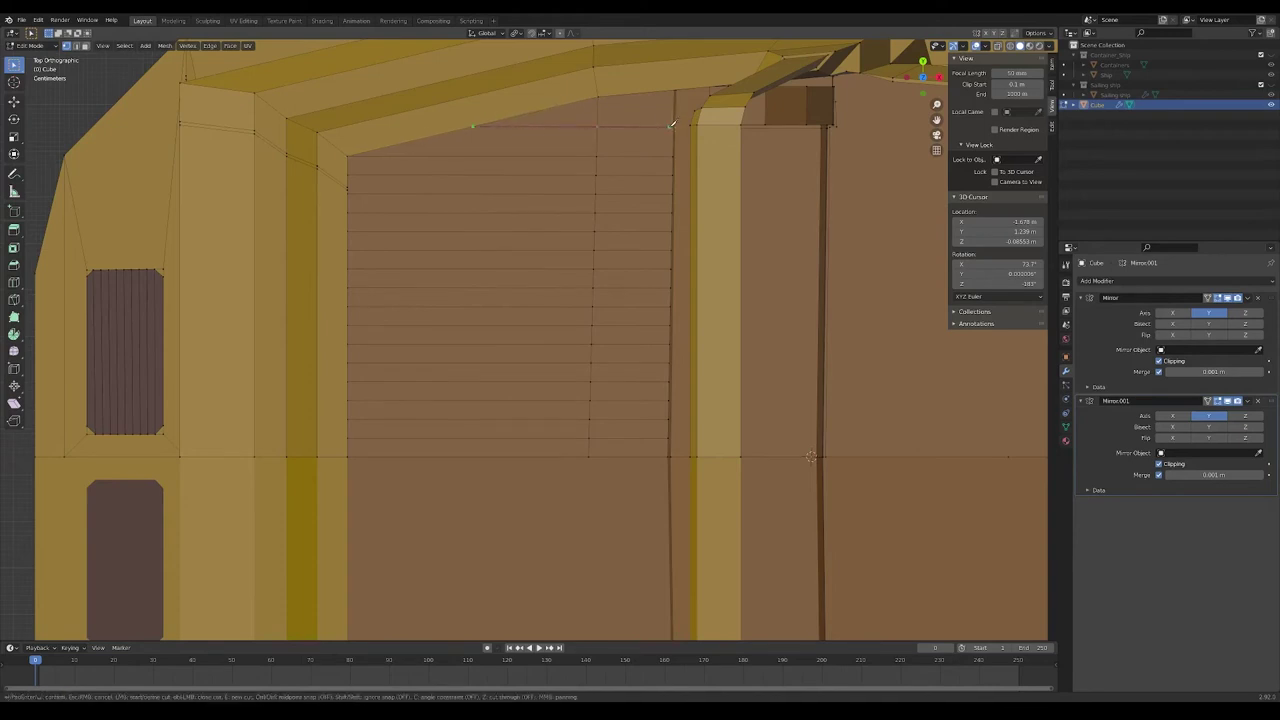
Finish the remaining knife cuts across the floor
{"action": "key", "text": "Return"}
{"action": "middle_click_drag", "start_coordinate": [672, 124], "coordinate": [375, 166]}
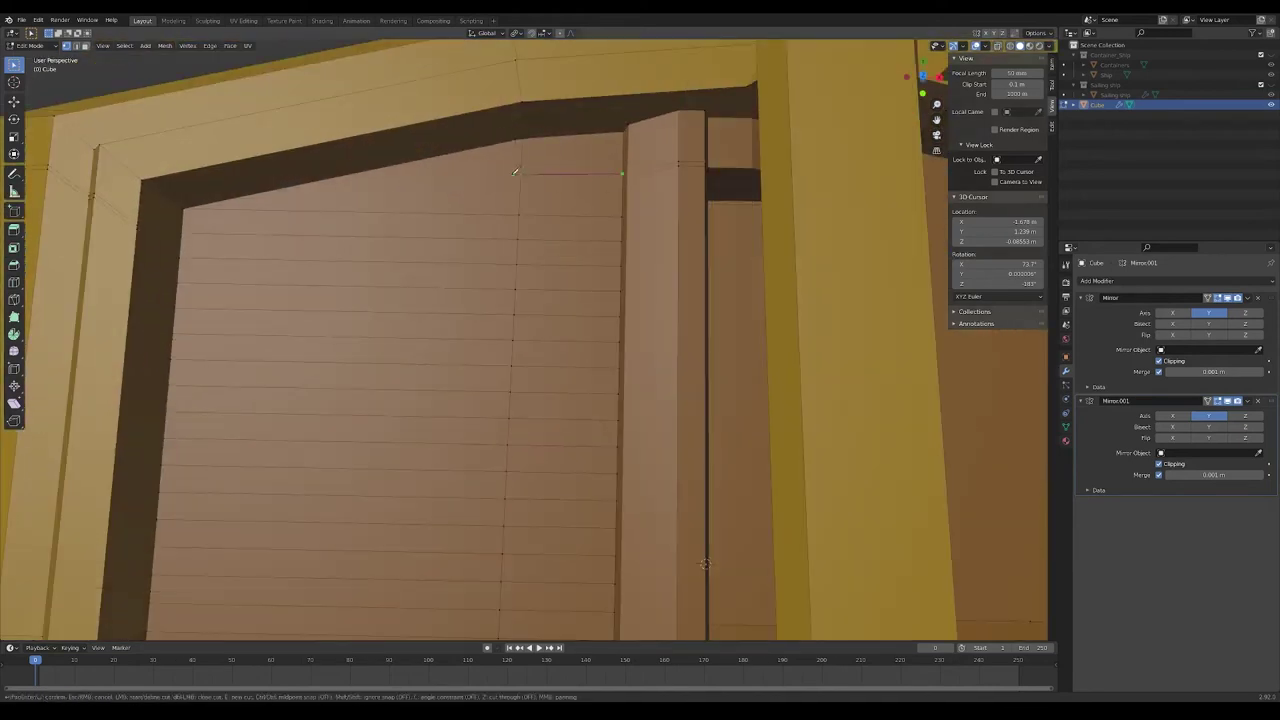
{"action": "key", "text": "Return"}
{"action": "middle_click_drag", "start_coordinate": [514, 172], "coordinate": [540, 556]}
Extrude the first floor strip and adjust its angle and height along Z
{"action": "key", "text": "e"}
{"action": "key", "text": "r"}
{"action": "key", "text": "x"}
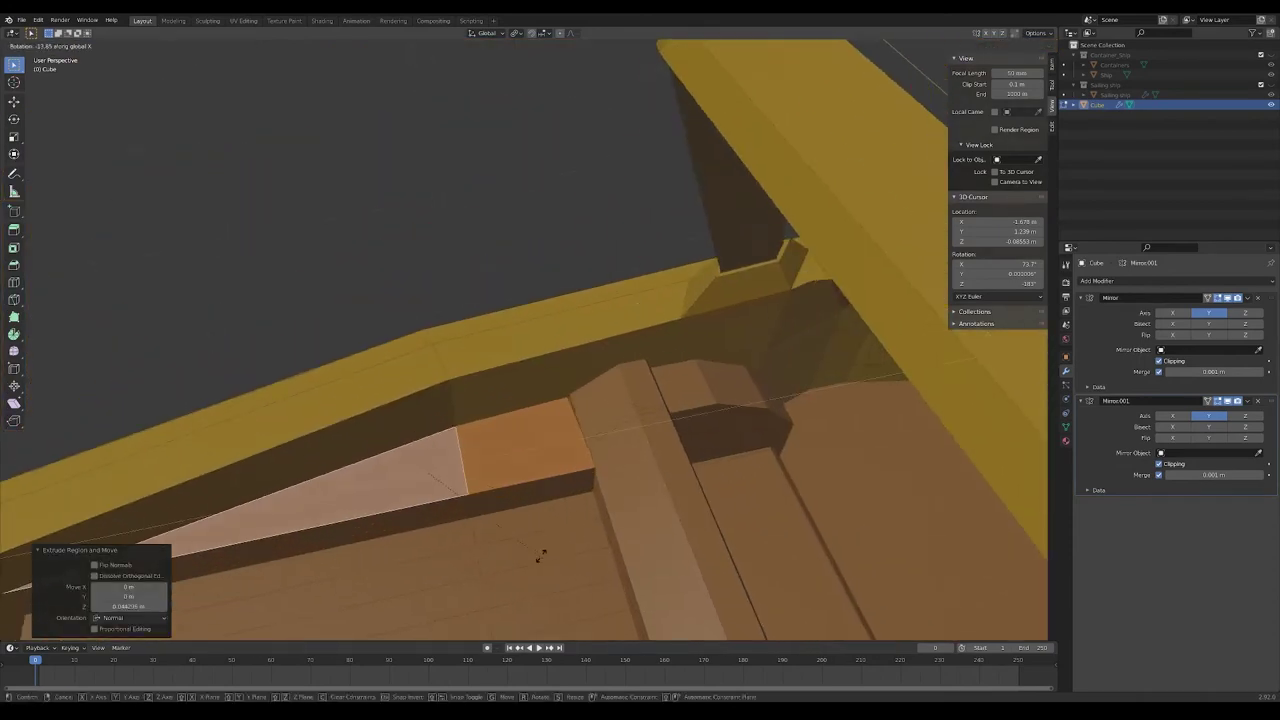
{"action": "key", "text": "Escape"}
{"action": "key", "text": "g"}
{"action": "key", "text": "z"}
{"action": "left_click", "coordinate": [502, 492]}
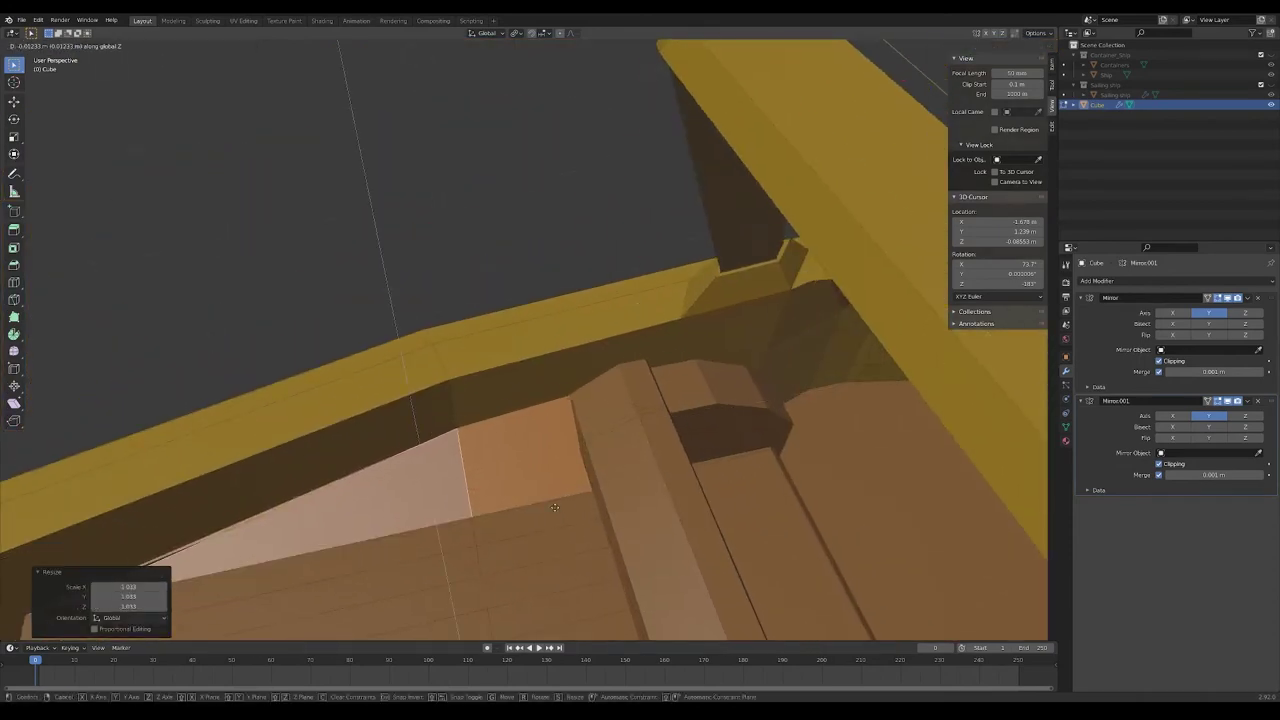
{"action": "left_click", "coordinate": [581, 557]}
{"action": "key", "text": "g"}
{"action": "key", "text": "z"}
{"action": "key", "text": "Escape"}
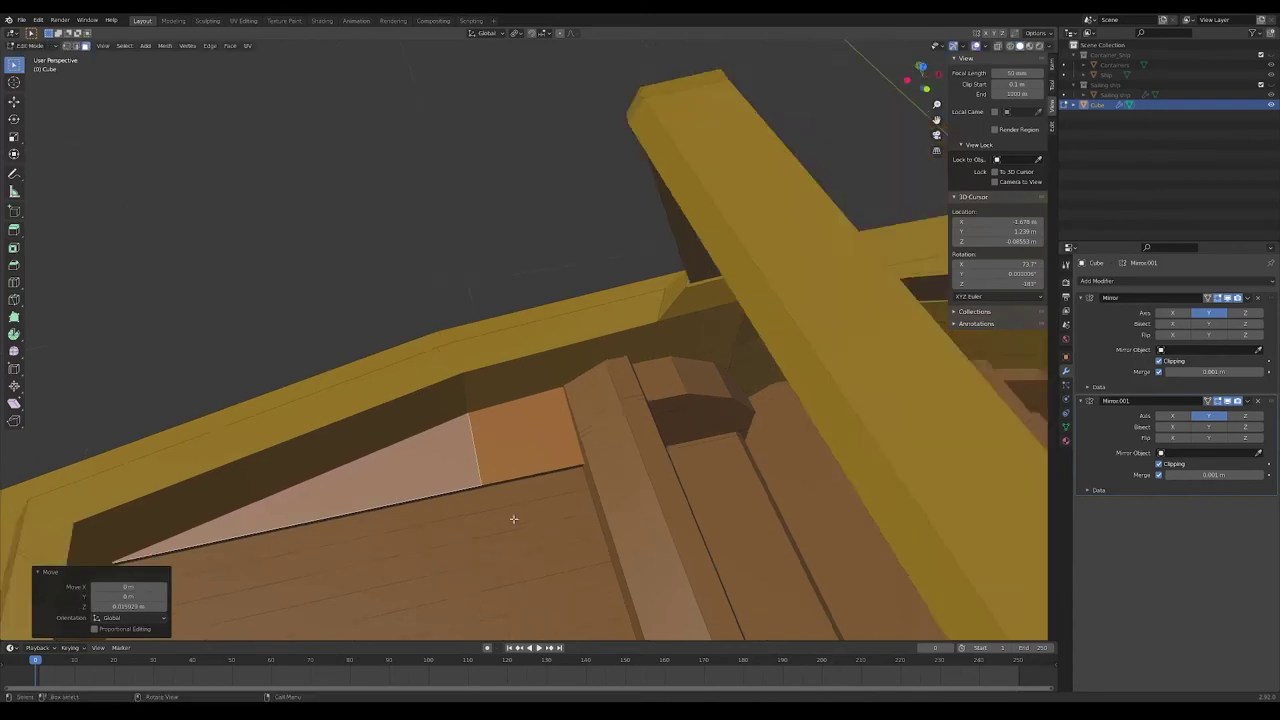
Extrude further plank strips slightly downward into recessed grooves, then deselect
{"action": "middle_click_drag", "start_coordinate": [570, 555], "coordinate": [473, 347]}
{"action": "key", "text": "ctrl+z"}
{"action": "left_click", "coordinate": [473, 347]}
{"action": "key", "text": "e"}
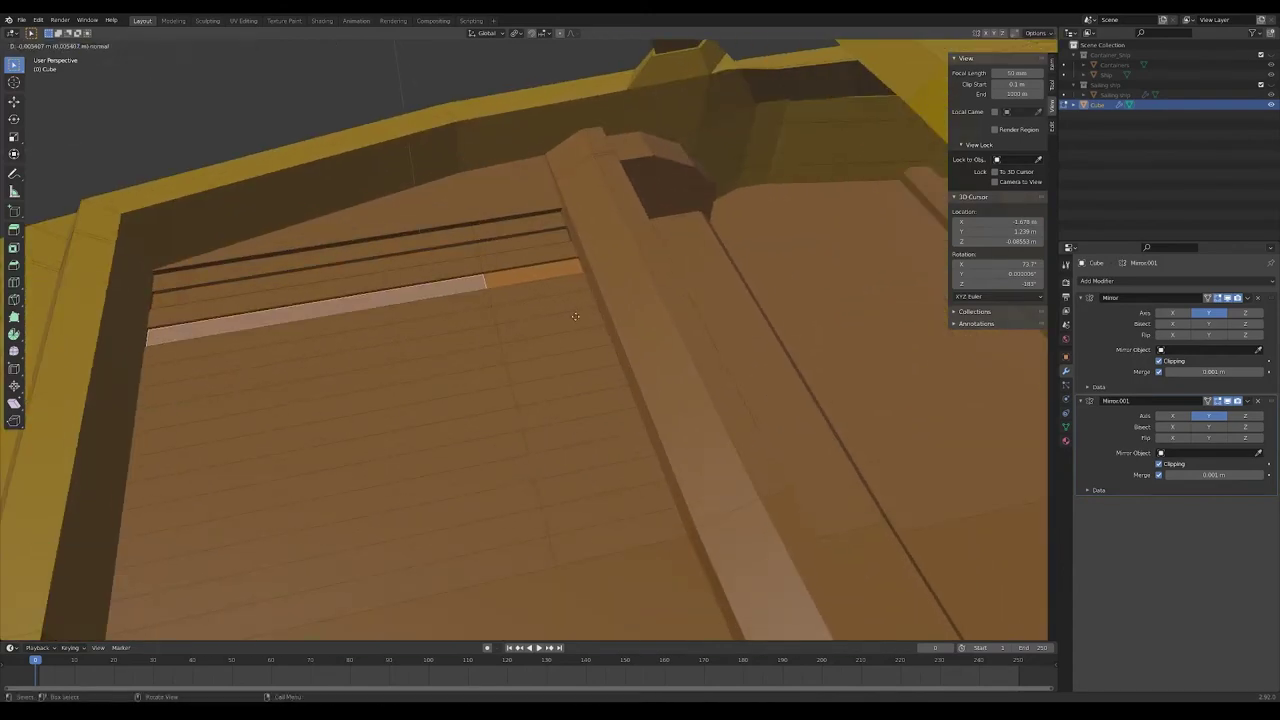
{"action": "left_click", "coordinate": [560, 380]}
{"action": "key", "text": "e"}
{"action": "left_click", "coordinate": [661, 442]}
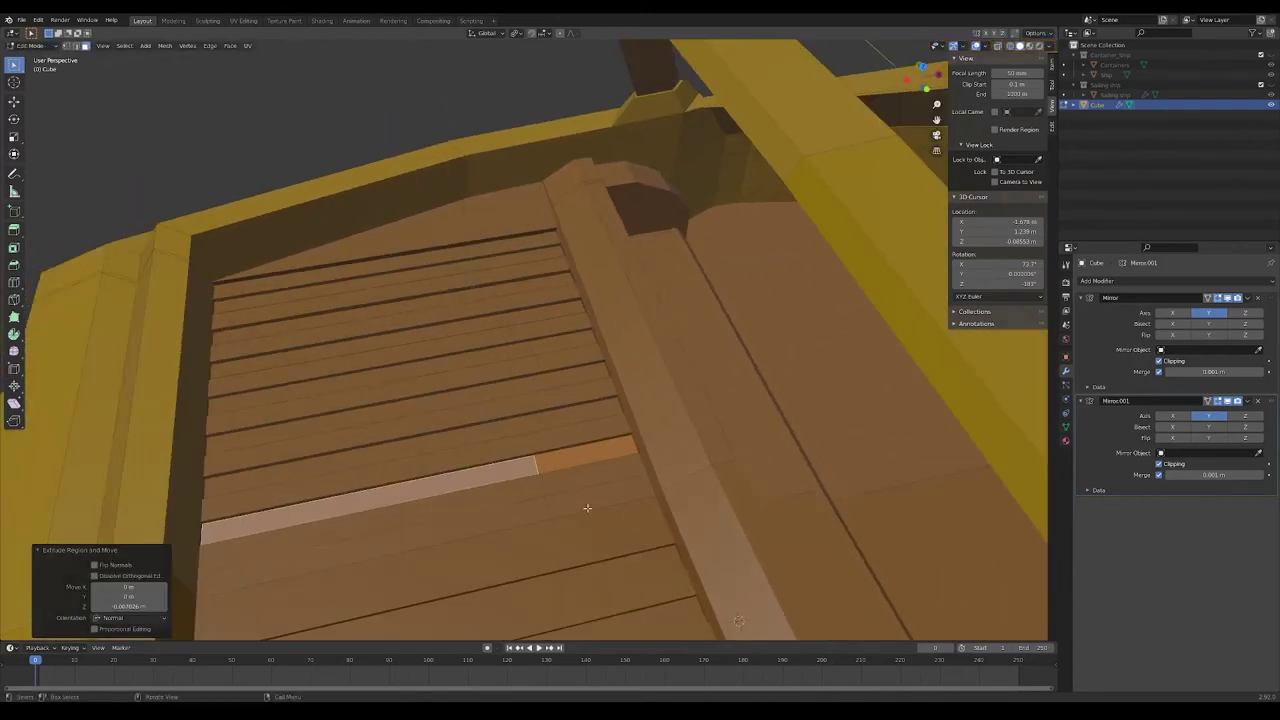
{"action": "key", "text": "alt+a"}
{"action": "mouse_move", "coordinate": [314, 229]}
{"action": "middle_mouse_down"}
{"action": "mouse_move", "coordinate": [620, 309]}
{"action": "mouse_move", "coordinate": [517, 323]}
{"action": "middle_mouse_up"}
{"action": "scroll", "coordinate": [620, 309], "scroll_direction": "up", "scroll_amount": 3}
Knife-cut plank lines along the floor edges beside the hull rails
{"action": "key", "text": "k"}
{"action": "key", "text": "KP_7"}
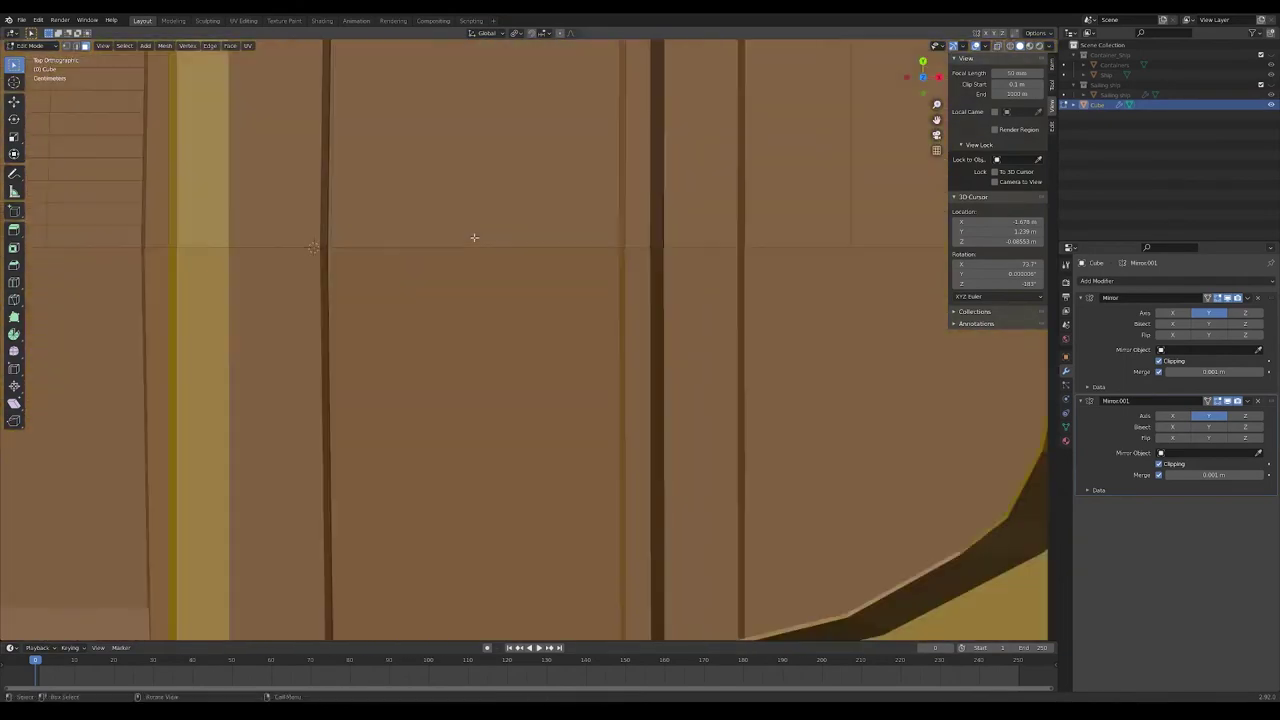
{"action": "scroll", "coordinate": [364, 190], "scroll_direction": "down", "scroll_amount": 3}
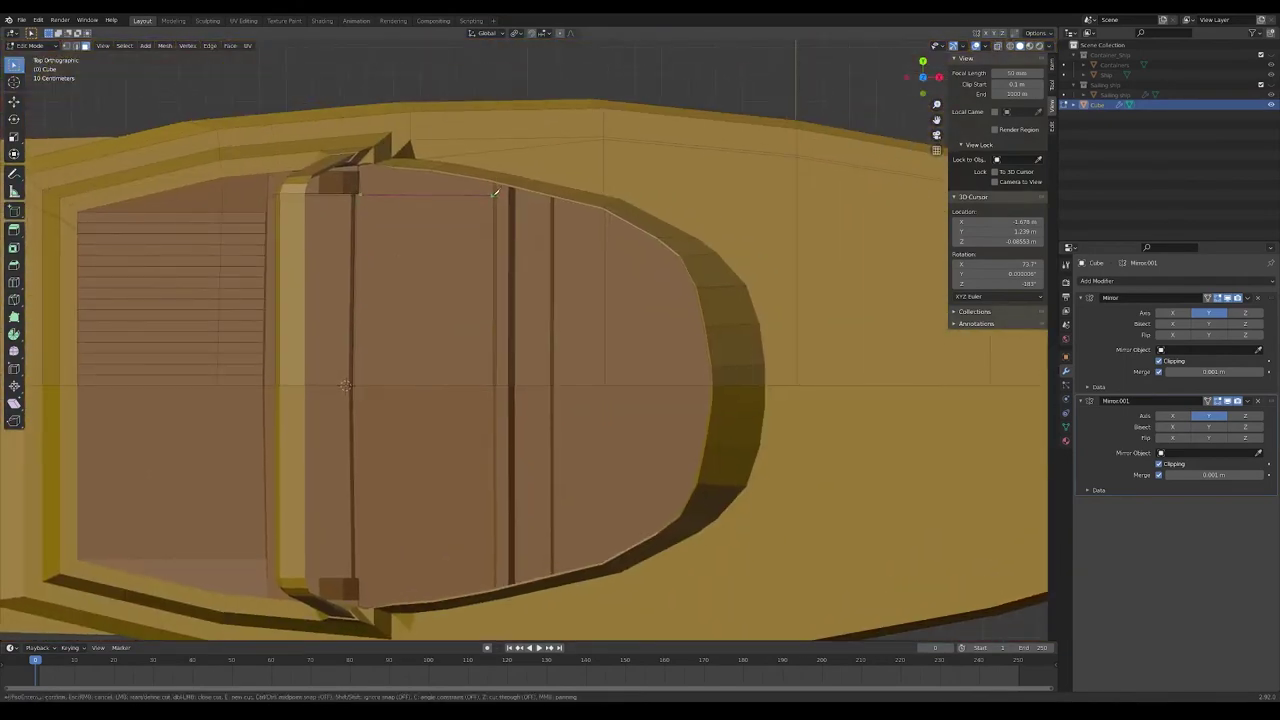
{"action": "middle_click_drag", "start_coordinate": [435, 234], "coordinate": [603, 281]}
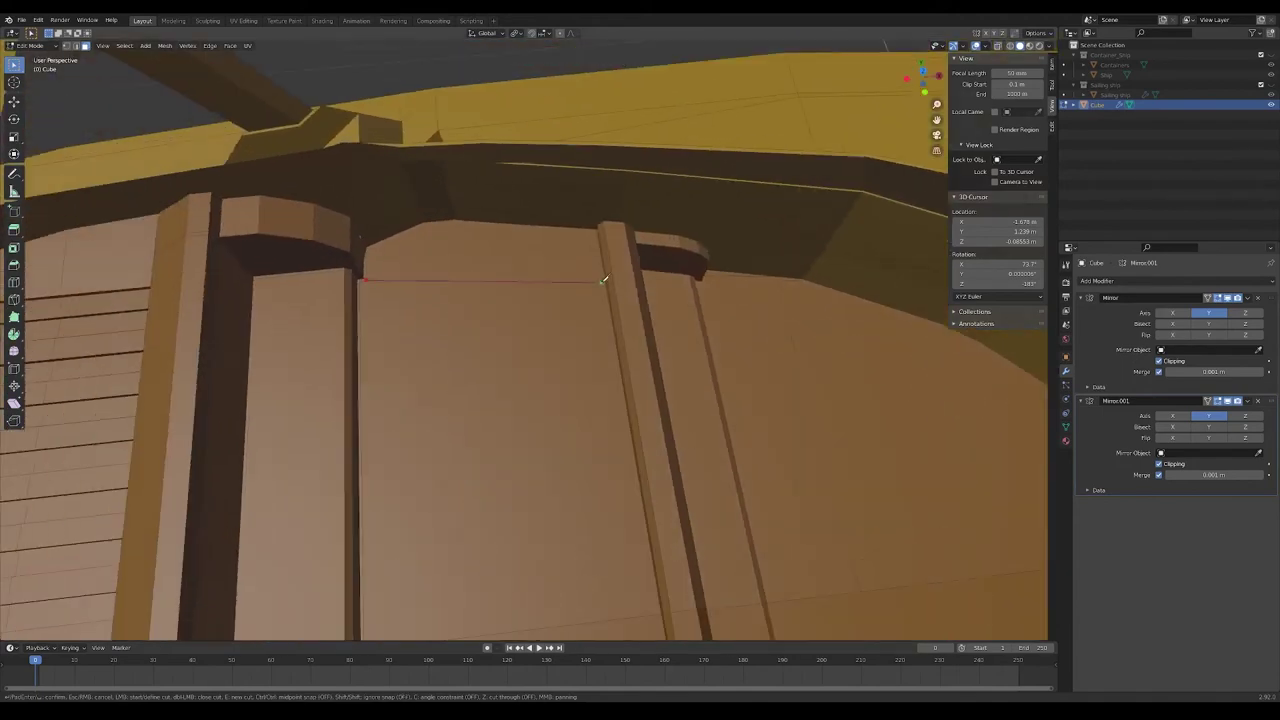
{"action": "middle_click_drag", "start_coordinate": [370, 275], "coordinate": [304, 476]}
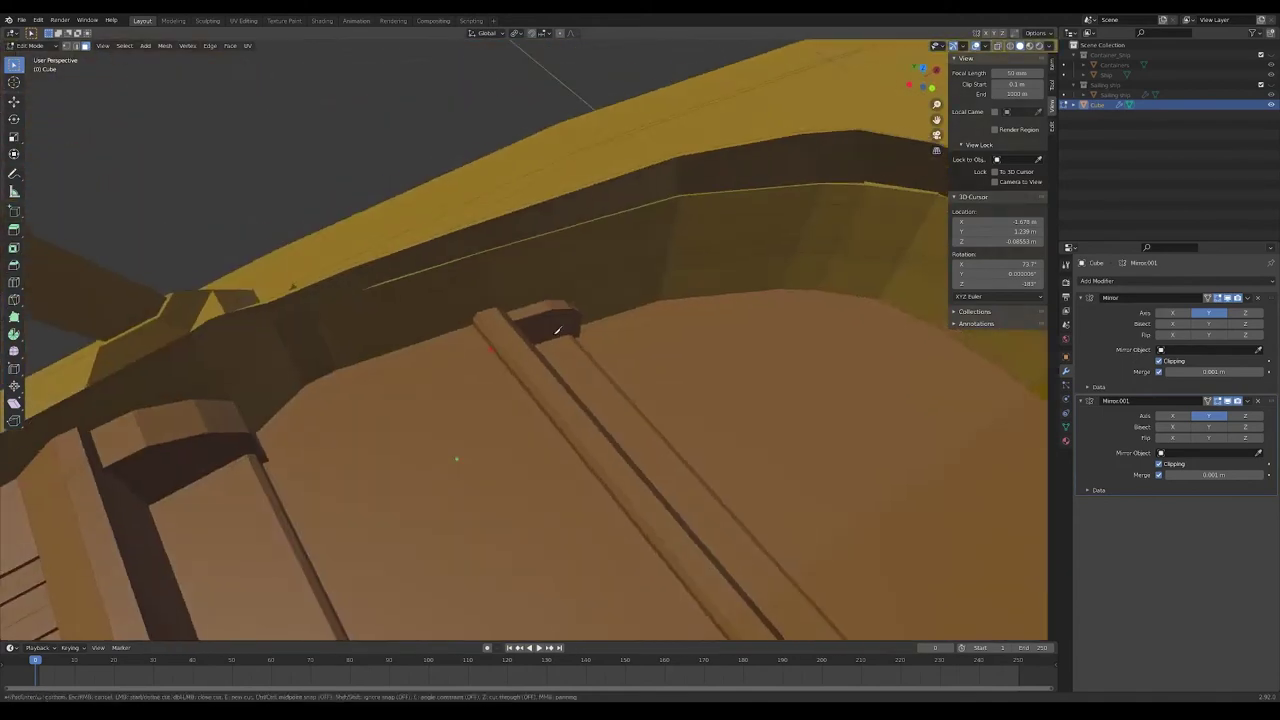
{"action": "key", "text": "Return"}
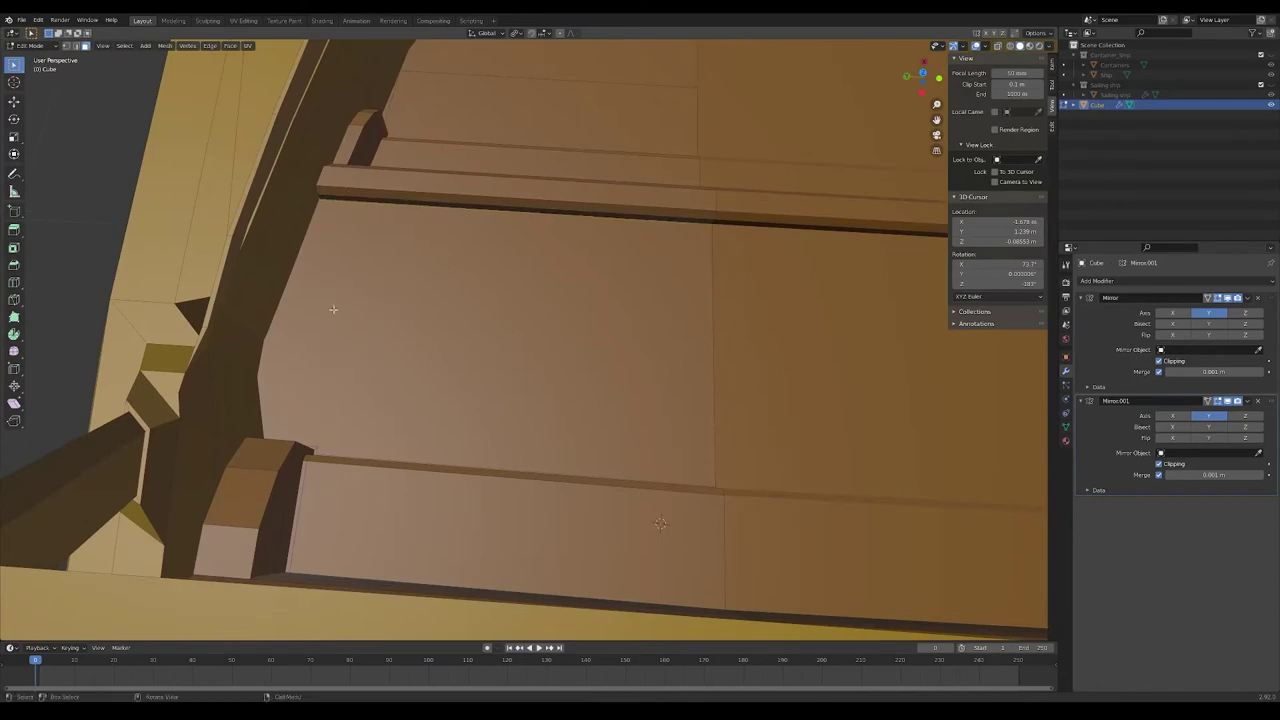
{"action": "key", "text": "k"}
{"action": "mouse_move", "coordinate": [333, 309]}
{"action": "middle_mouse_down"}
{"action": "mouse_move", "coordinate": [355, 167]}
{"action": "mouse_move", "coordinate": [437, 466]}
{"action": "middle_mouse_up"}
{"action": "key", "text": "Escape"}
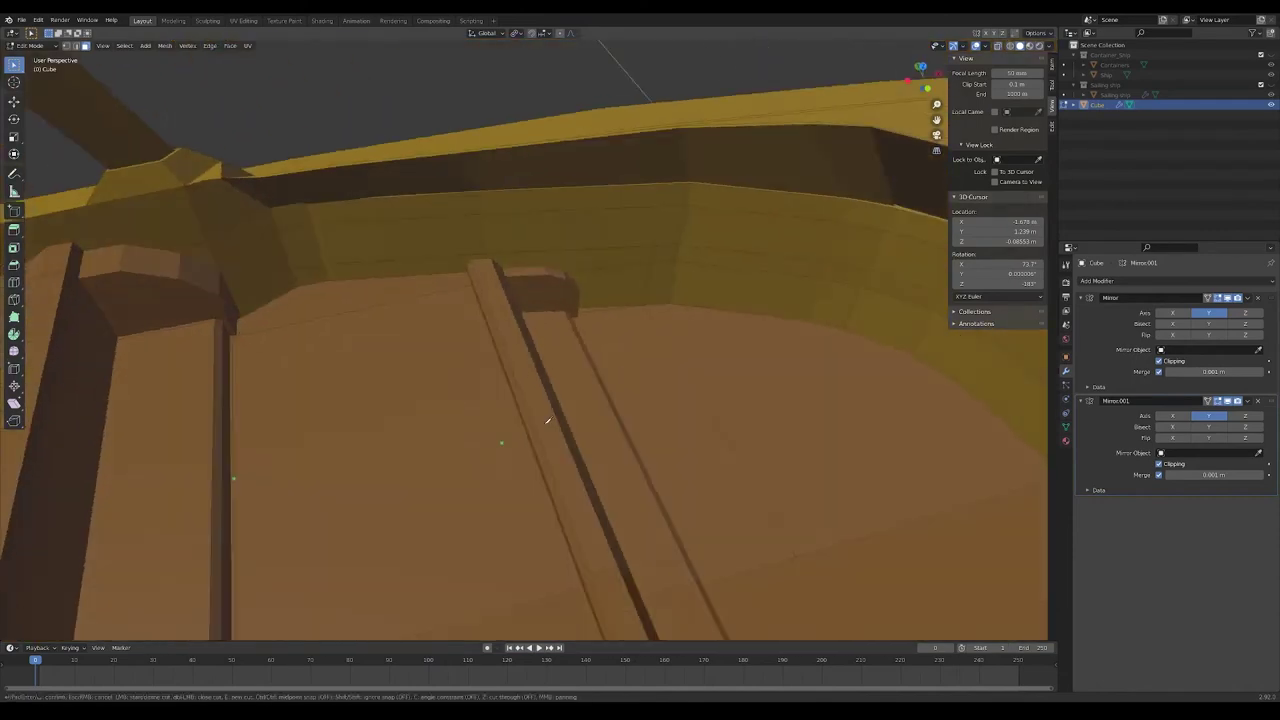
{"action": "mouse_move", "coordinate": [506, 429]}
{"action": "middle_mouse_down"}
{"action": "mouse_move", "coordinate": [306, 494]}
{"action": "mouse_move", "coordinate": [647, 454]}
{"action": "mouse_move", "coordinate": [389, 443]}
{"action": "mouse_move", "coordinate": [619, 398]}
{"action": "middle_mouse_up"}
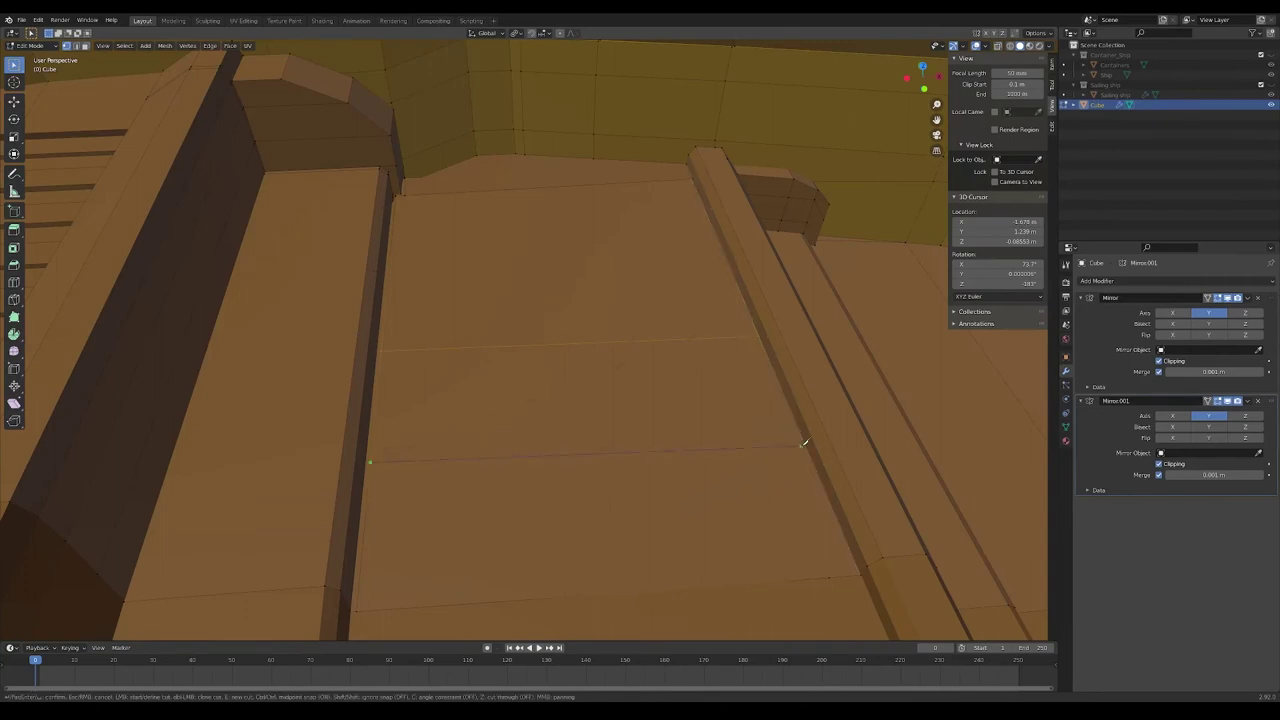
Cut a plank line across the forward floor up to the beam
{"action": "left_click", "coordinate": [393, 219]}
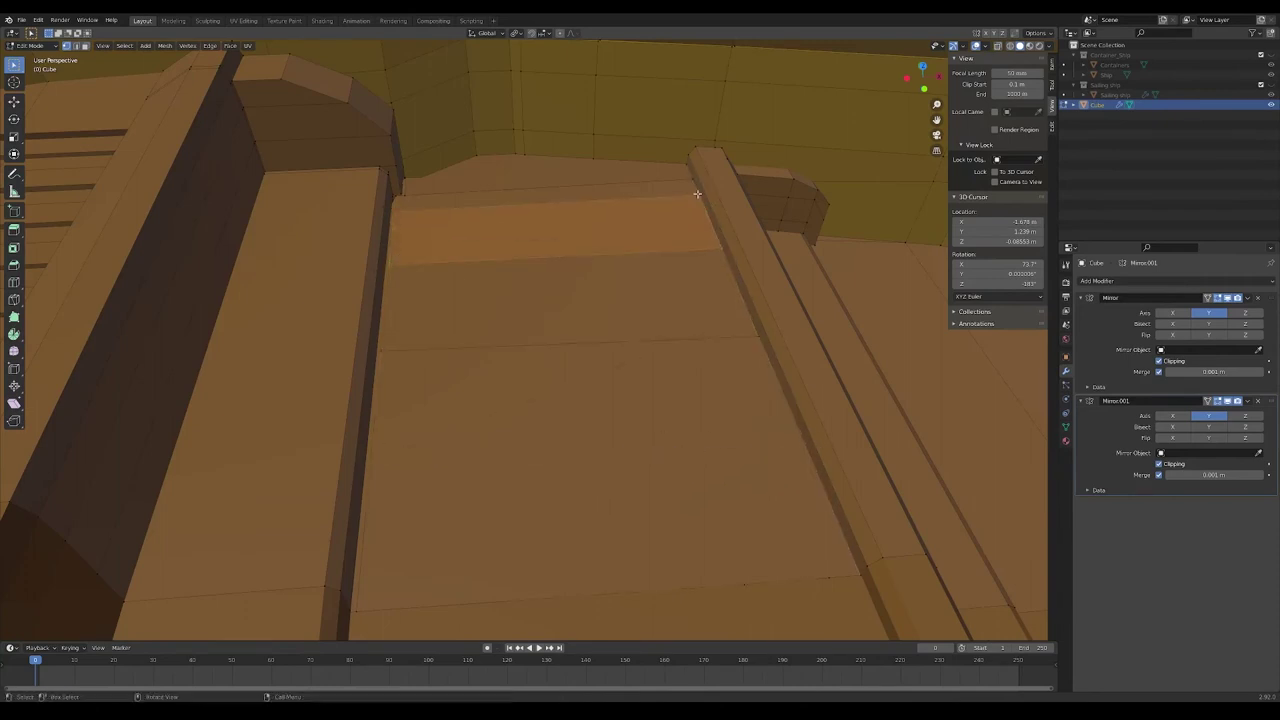
{"action": "left_click", "coordinate": [717, 228]}
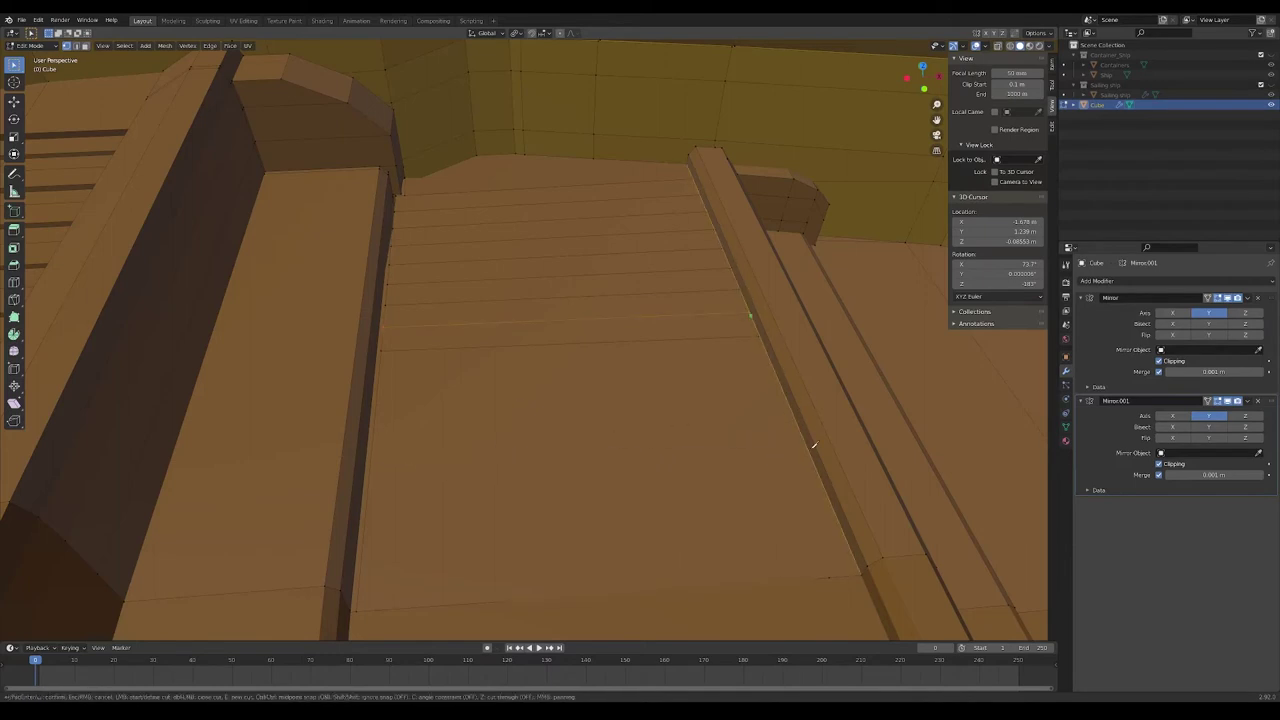
{"action": "key", "text": "Return"}
{"action": "mouse_move", "coordinate": [814, 446]}
{"action": "middle_mouse_down"}
{"action": "mouse_move", "coordinate": [760, 420]}
{"action": "mouse_move", "coordinate": [870, 362]}
{"action": "middle_mouse_up"}
{"action": "mouse_move", "coordinate": [820, 433]}
{"action": "middle_mouse_down"}
{"action": "mouse_move", "coordinate": [857, 434]}
{"action": "mouse_move", "coordinate": [706, 481]}
{"action": "middle_mouse_up"}
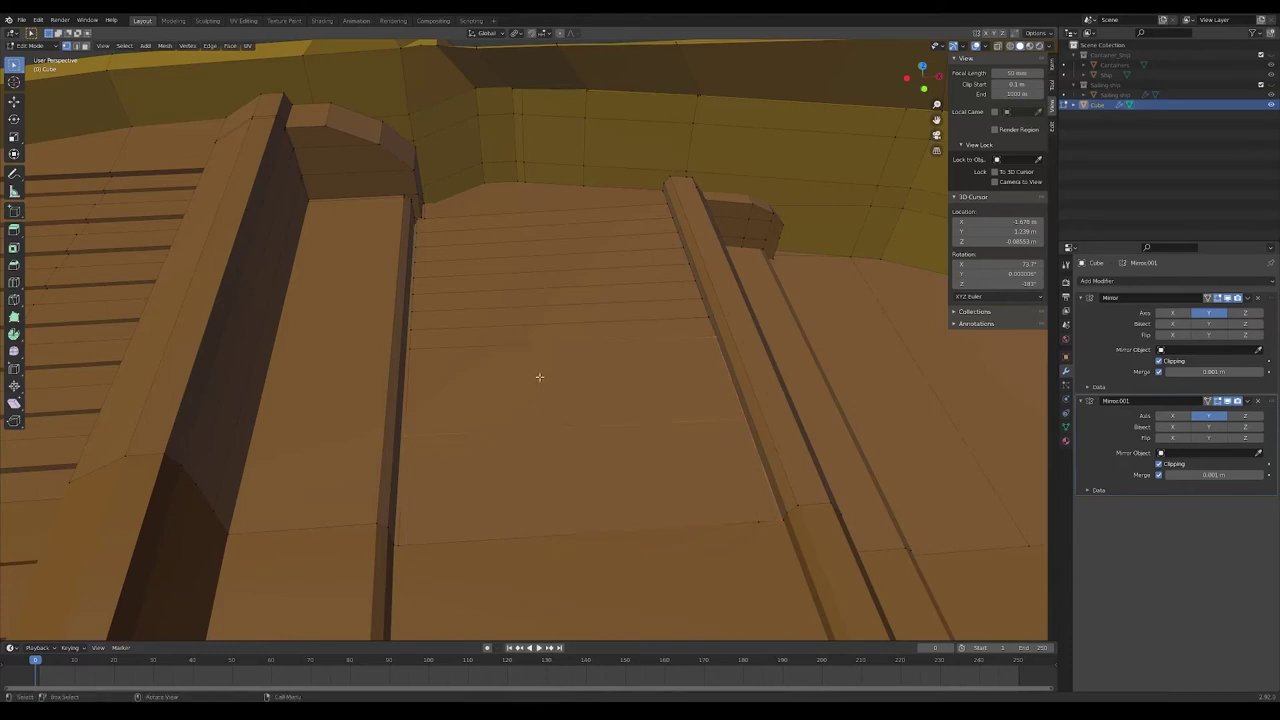
{"action": "left_click", "coordinate": [724, 351]}
Slide a plank face down the deck into its new position
{"action": "key", "text": "g"}
{"action": "left_click", "coordinate": [480, 228]}
{"action": "key", "text": "g"}
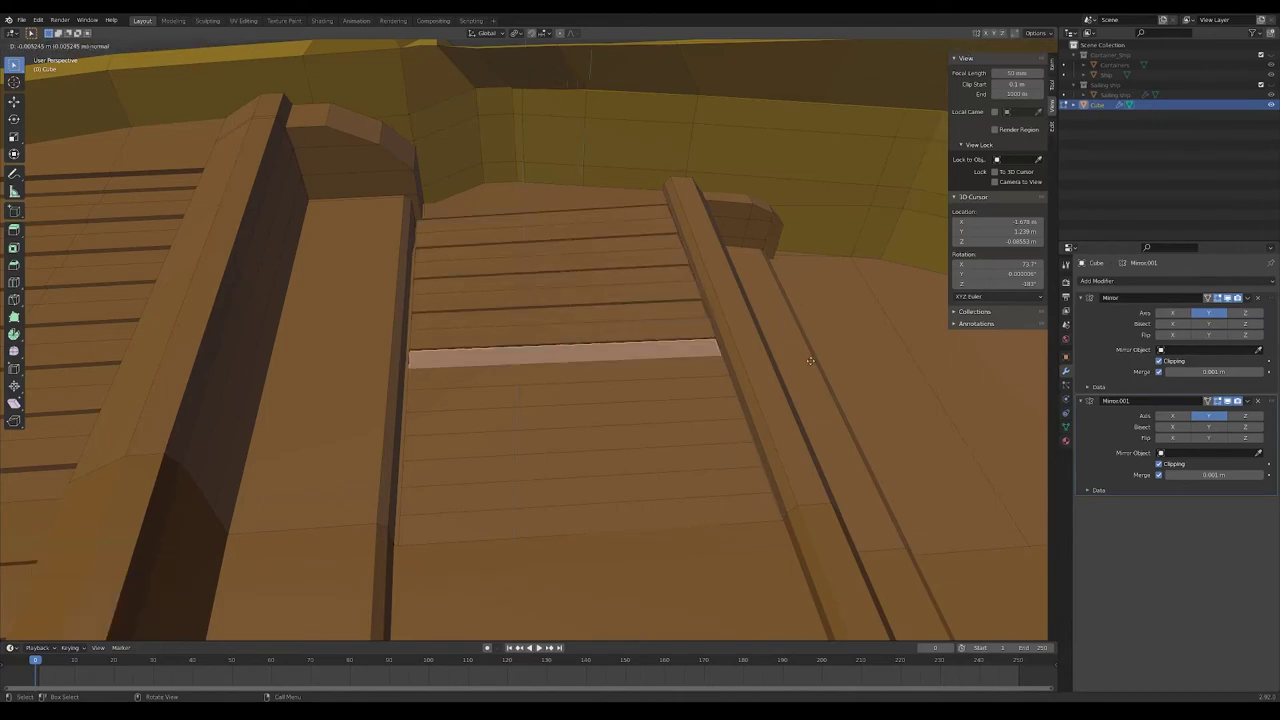
{"action": "left_click", "coordinate": [857, 428]}
{"action": "mouse_move", "coordinate": [857, 428]}
{"action": "middle_mouse_down"}
{"action": "mouse_move", "coordinate": [571, 400]}
{"action": "mouse_move", "coordinate": [829, 391]}
{"action": "mouse_move", "coordinate": [480, 297]}
{"action": "mouse_move", "coordinate": [608, 448]}
{"action": "mouse_move", "coordinate": [343, 380]}
{"action": "mouse_move", "coordinate": [330, 400]}
{"action": "middle_mouse_up"}
Start a knife cut on the hull wall near the floor
{"action": "key", "text": "k"}
{"action": "left_click", "coordinate": [302, 418]}
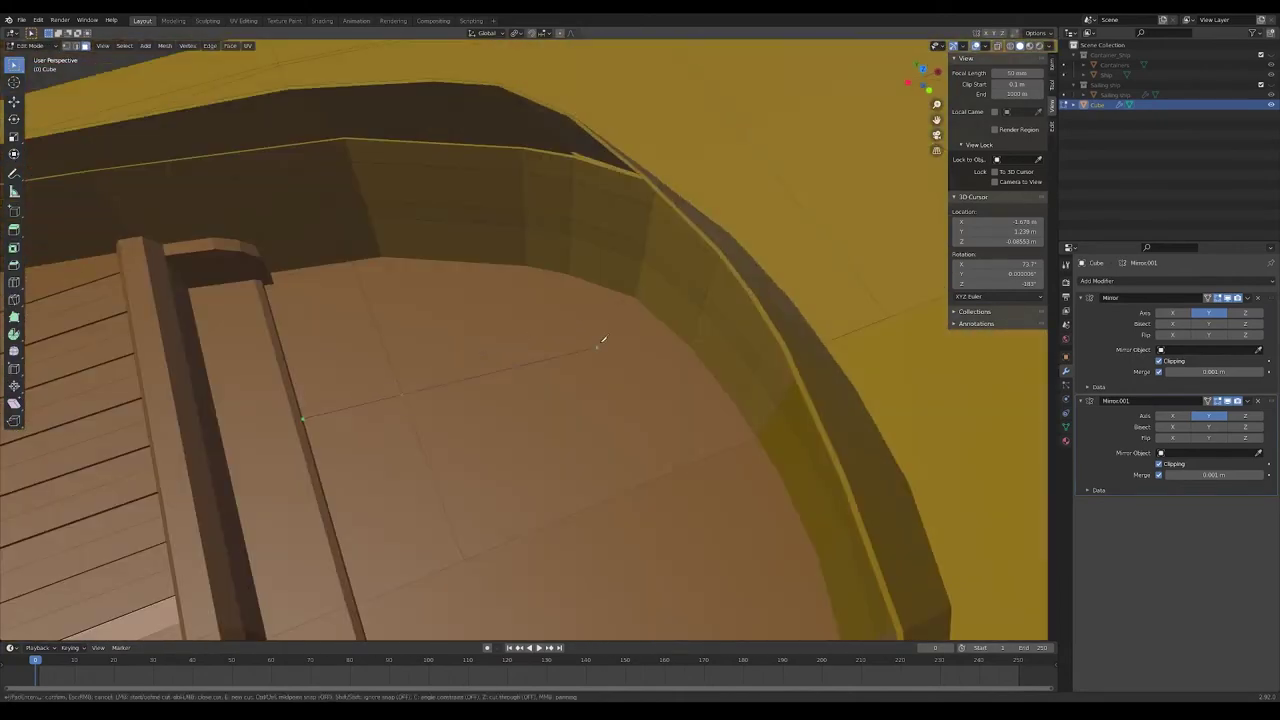
{"action": "middle_click_drag", "start_coordinate": [546, 410], "coordinate": [478, 458]}
{"action": "scroll", "coordinate": [480, 467], "scroll_direction": "down", "scroll_amount": 5}
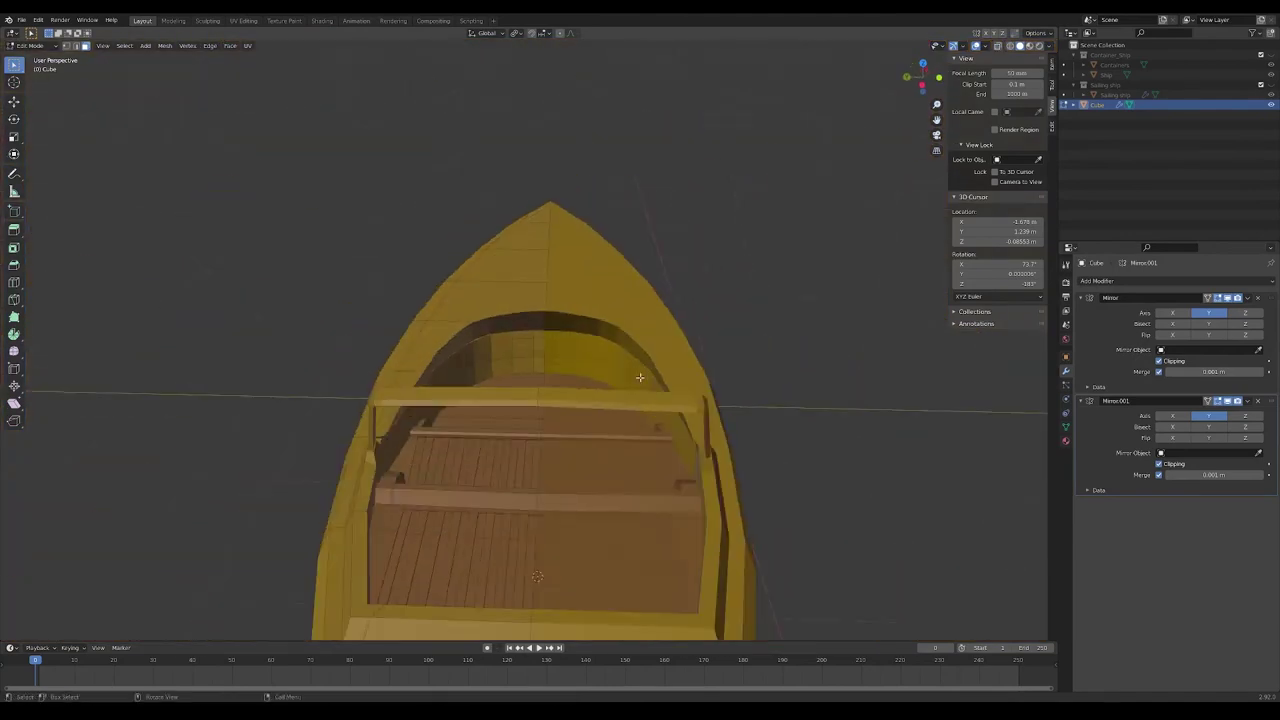
{"action": "scroll", "coordinate": [534, 394], "scroll_direction": "up", "scroll_amount": 5}
Inset a face on the inner bow wall and narrow it along Y
{"action": "left_click", "coordinate": [519, 326]}
{"action": "middle_click_drag", "start_coordinate": [443, 391], "coordinate": [531, 427]}
{"action": "key", "text": "i"}
{"action": "left_click", "coordinate": [531, 427]}
{"action": "key", "text": "s"}
{"action": "key", "text": "y"}
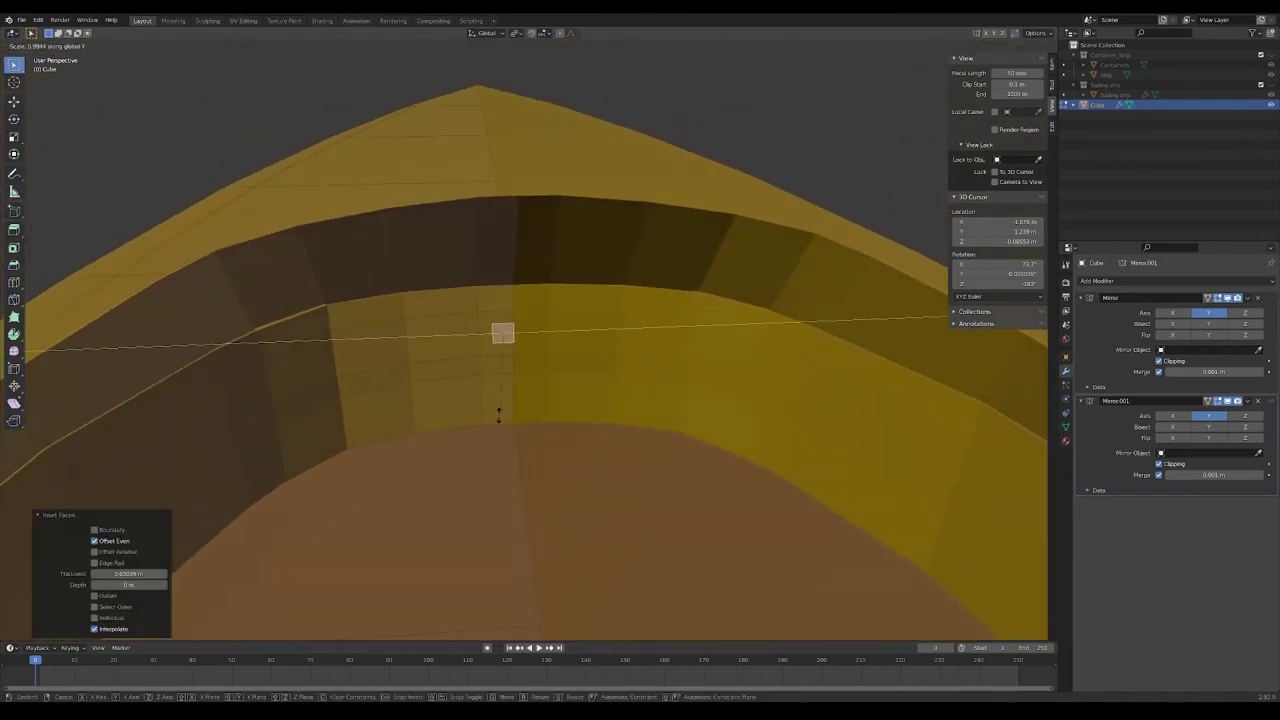
{"action": "left_click", "coordinate": [600, 330]}
{"action": "scroll", "coordinate": [500, 400], "scroll_direction": "up", "scroll_amount": 3}
Knife-cut the inset face's corner to make a pentagonal face
{"action": "key", "text": "k"}
{"action": "left_click", "coordinate": [455, 289]}
{"action": "left_click", "coordinate": [460, 345]}
{"action": "key", "text": "Return"}
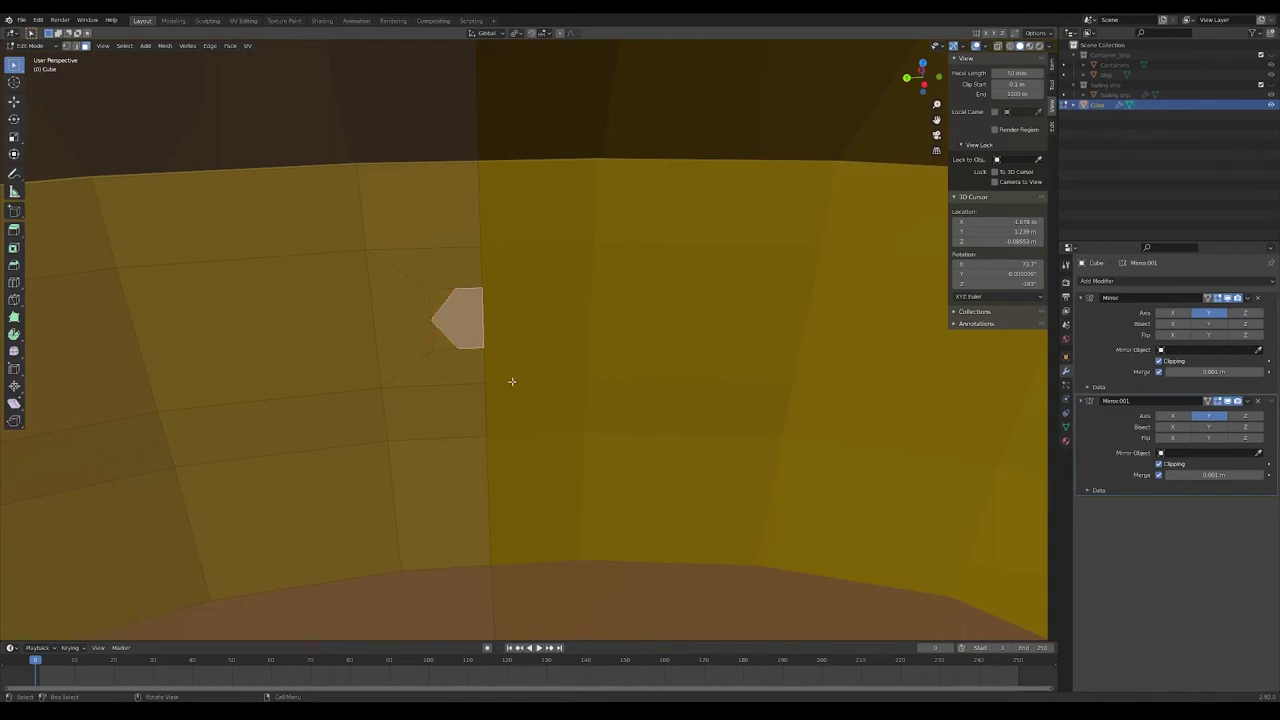
{"action": "mouse_move", "coordinate": [511, 380]}
{"action": "middle_mouse_down"}
{"action": "mouse_move", "coordinate": [391, 480]}
{"action": "mouse_move", "coordinate": [589, 455]}
{"action": "middle_mouse_up"}
Extrude the face out of the wall, resizing it and scaling along Y
{"action": "left_click", "coordinate": [469, 412]}
{"action": "left_click", "coordinate": [677, 392]}
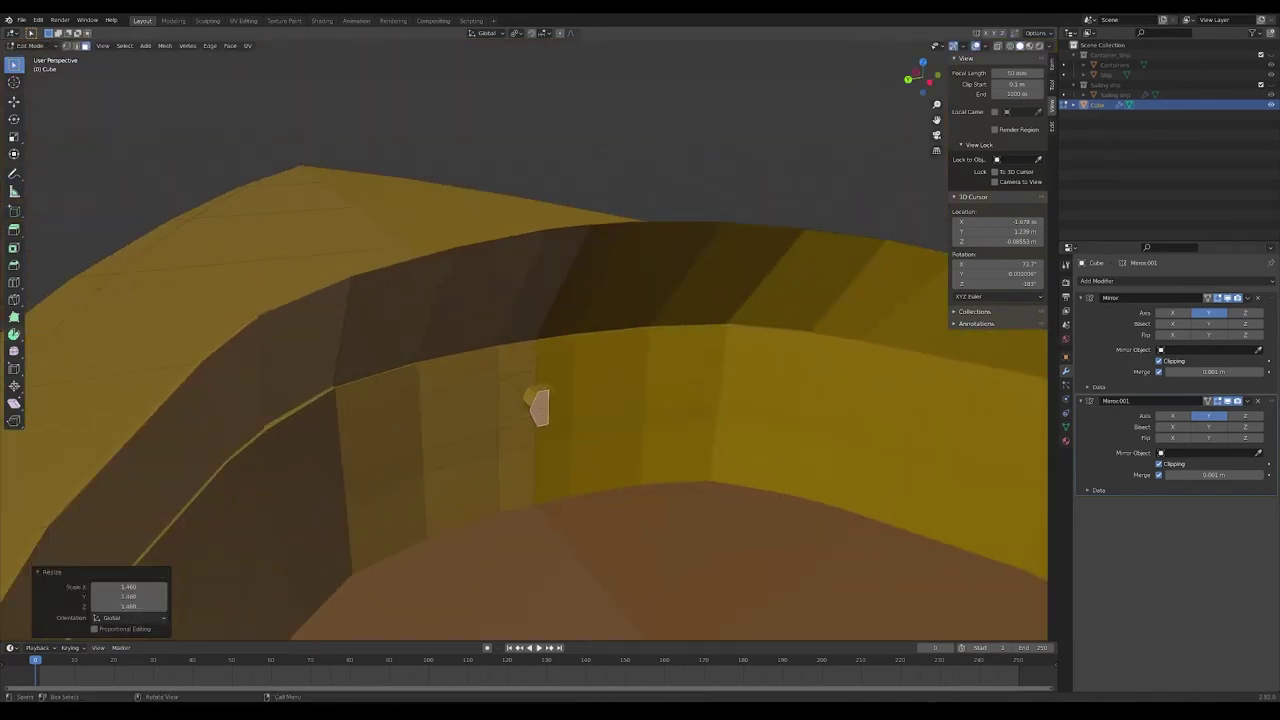
{"action": "scroll", "coordinate": [580, 465], "scroll_direction": "up", "scroll_amount": 3}
{"action": "scroll", "coordinate": [650, 490], "scroll_direction": "up", "scroll_amount": 3}
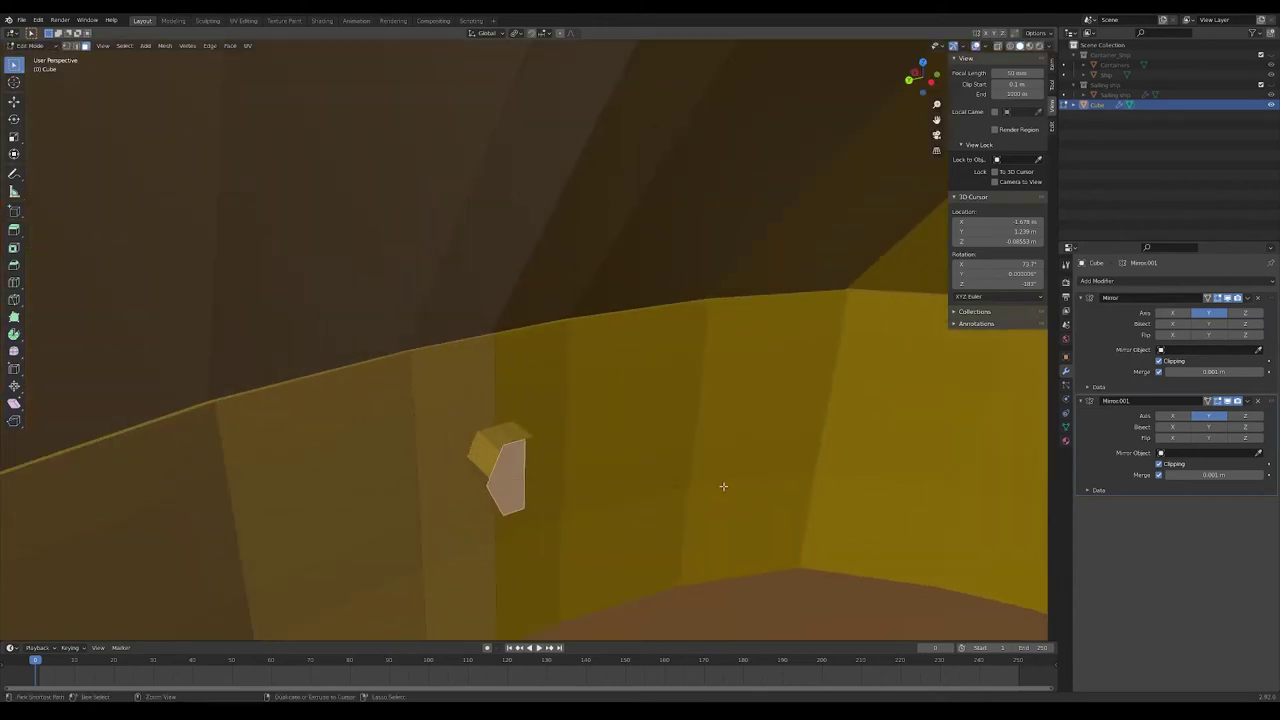
{"action": "left_click", "coordinate": [580, 492]}
{"action": "middle_click_drag", "start_coordinate": [580, 492], "coordinate": [660, 480]}
{"action": "key", "text": "s"}
{"action": "key", "text": "y"}
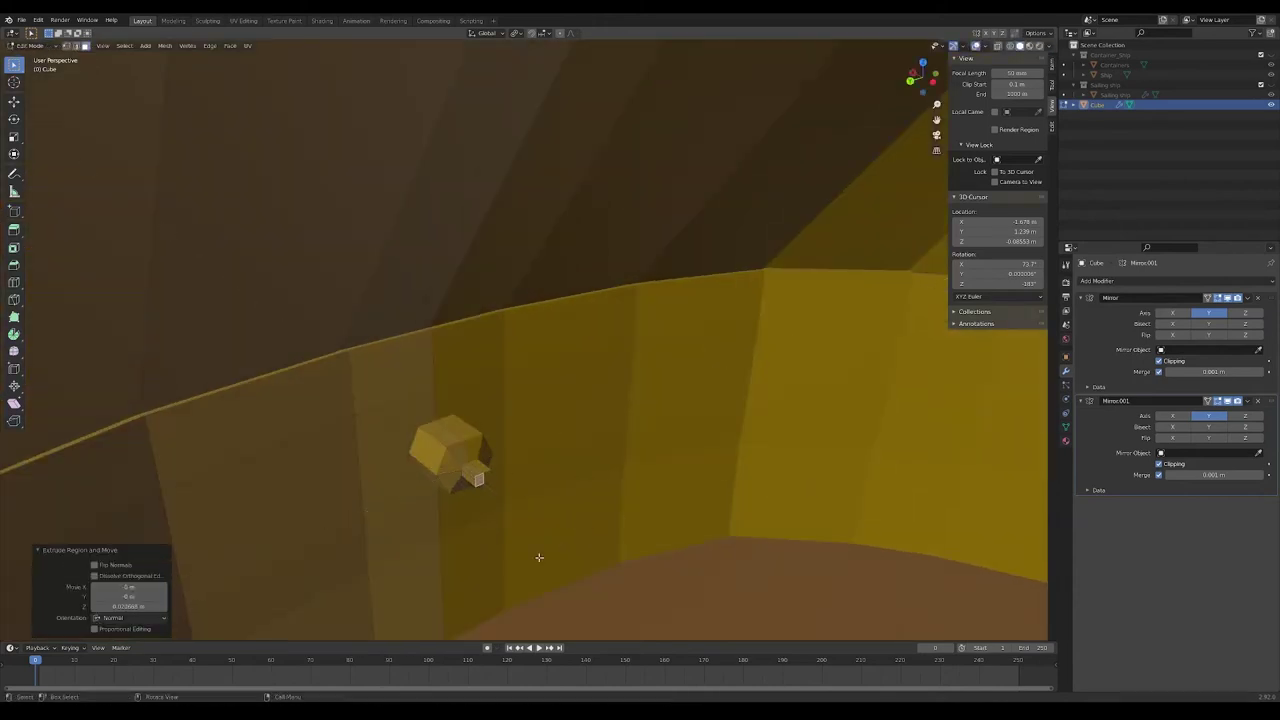
{"action": "middle_click_drag", "start_coordinate": [539, 557], "coordinate": [628, 528]}
Extrude the end face out twice more, scaling the tip
{"action": "key", "text": "e"}
{"action": "left_click", "coordinate": [604, 479]}
{"action": "left_click", "coordinate": [680, 522]}
{"action": "key", "text": "e"}
{"action": "left_click", "coordinate": [495, 468]}
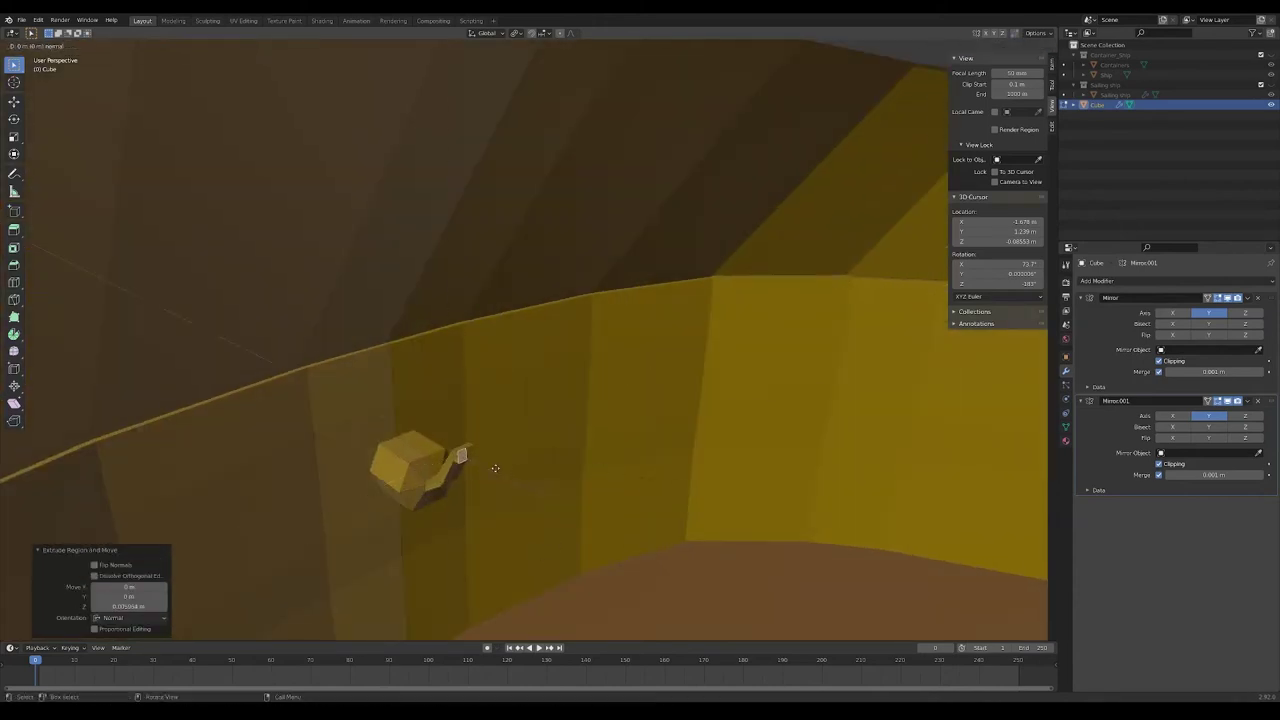
{"action": "left_click", "coordinate": [757, 371]}
{"action": "middle_click_drag", "start_coordinate": [757, 371], "coordinate": [343, 343]}
Reposition the mount's end face along Z and Y
{"action": "key", "text": "g"}
{"action": "key", "text": "z"}
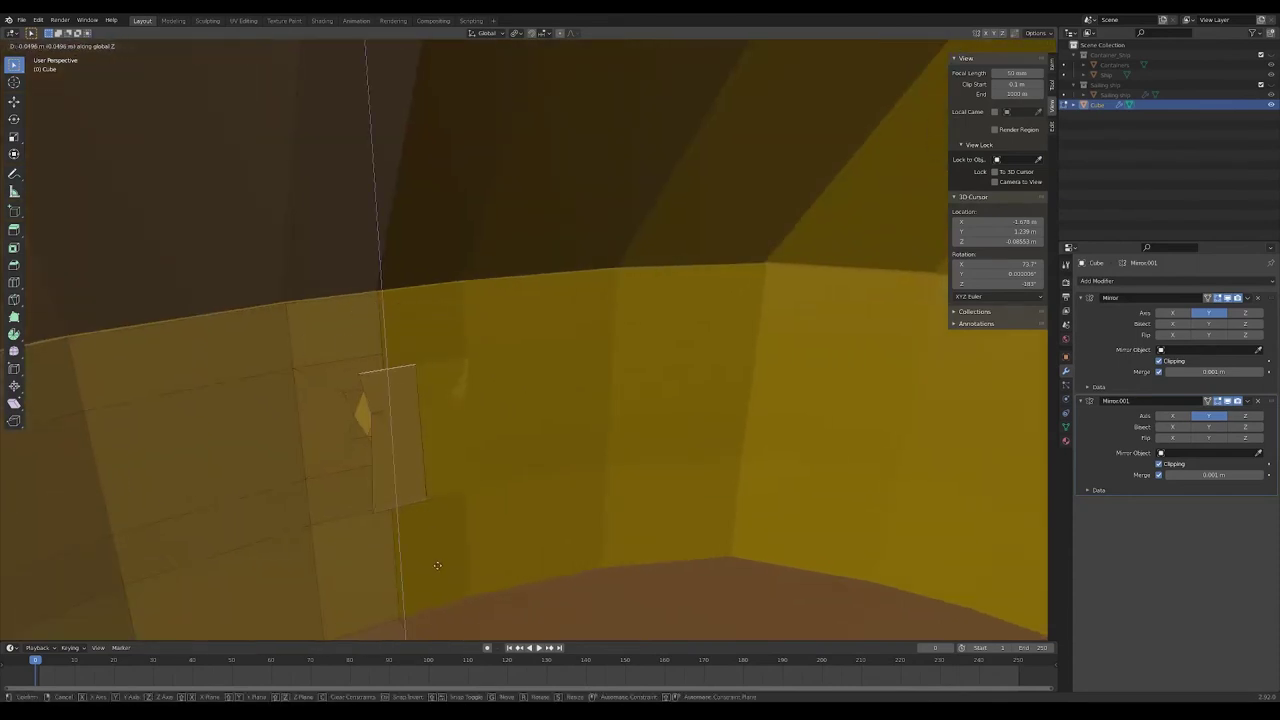
{"action": "left_click", "coordinate": [376, 441]}
{"action": "middle_click_drag", "start_coordinate": [376, 441], "coordinate": [358, 505]}
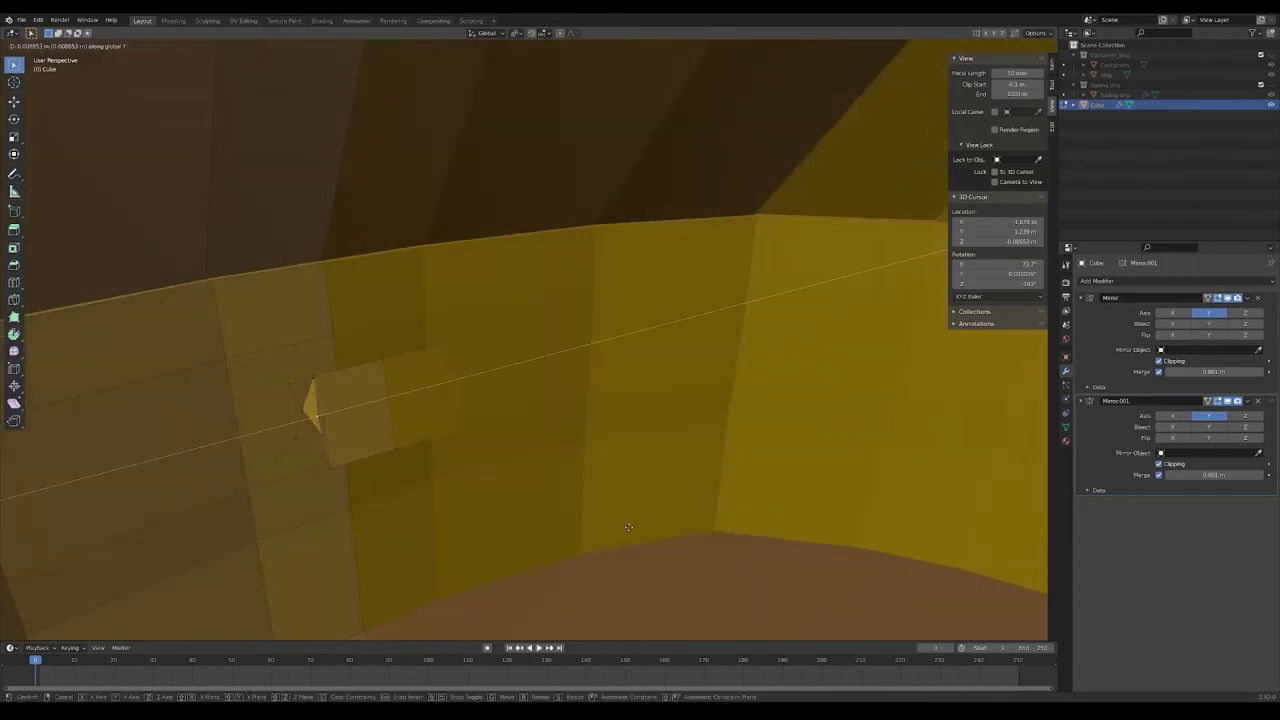
{"action": "left_click", "coordinate": [628, 527]}
{"action": "middle_click_drag", "start_coordinate": [628, 527], "coordinate": [263, 386]}
{"action": "key", "text": "g"}
{"action": "key", "text": "z"}
{"action": "left_click", "coordinate": [354, 391]}
Nudge the mount piece vertically along Z and reframe the view on it
{"action": "key", "text": "g"}
{"action": "key", "text": "z"}
{"action": "left_click", "coordinate": [717, 439]}
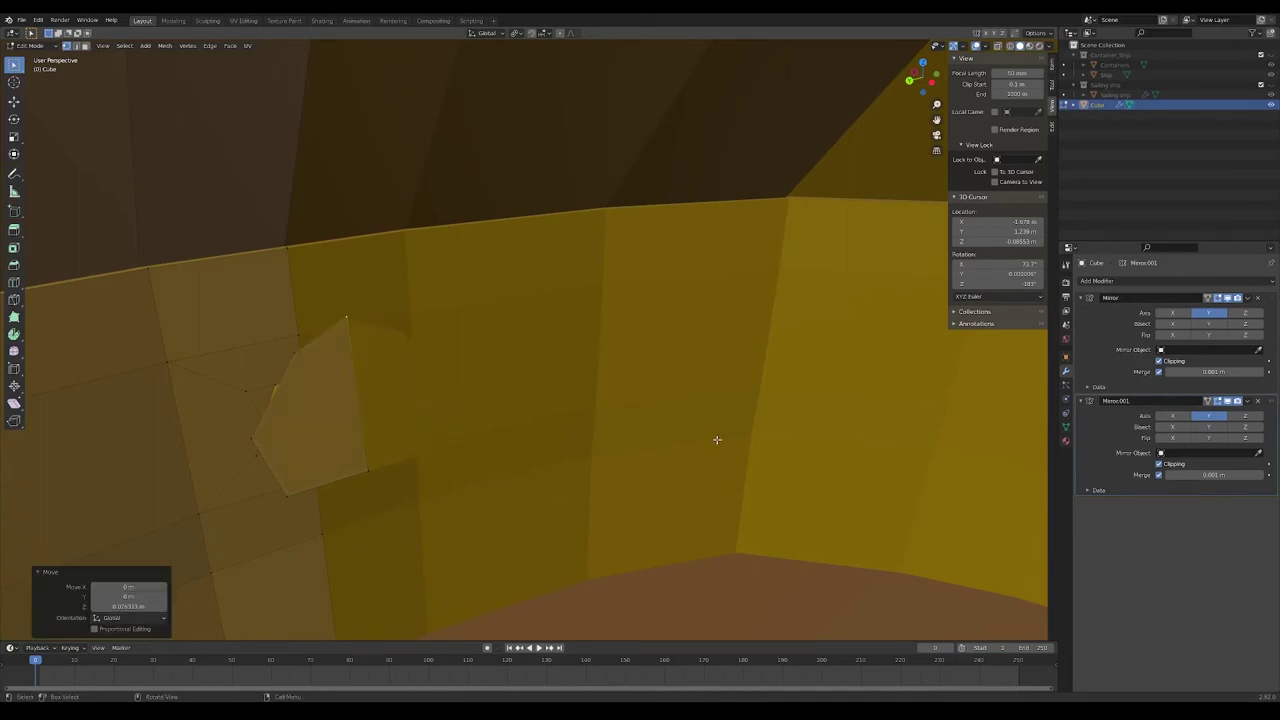
{"action": "key", "text": "Home"}
{"action": "middle_click_drag", "start_coordinate": [626, 466], "coordinate": [600, 470]}
{"action": "key", "text": "KP_Decimal"}
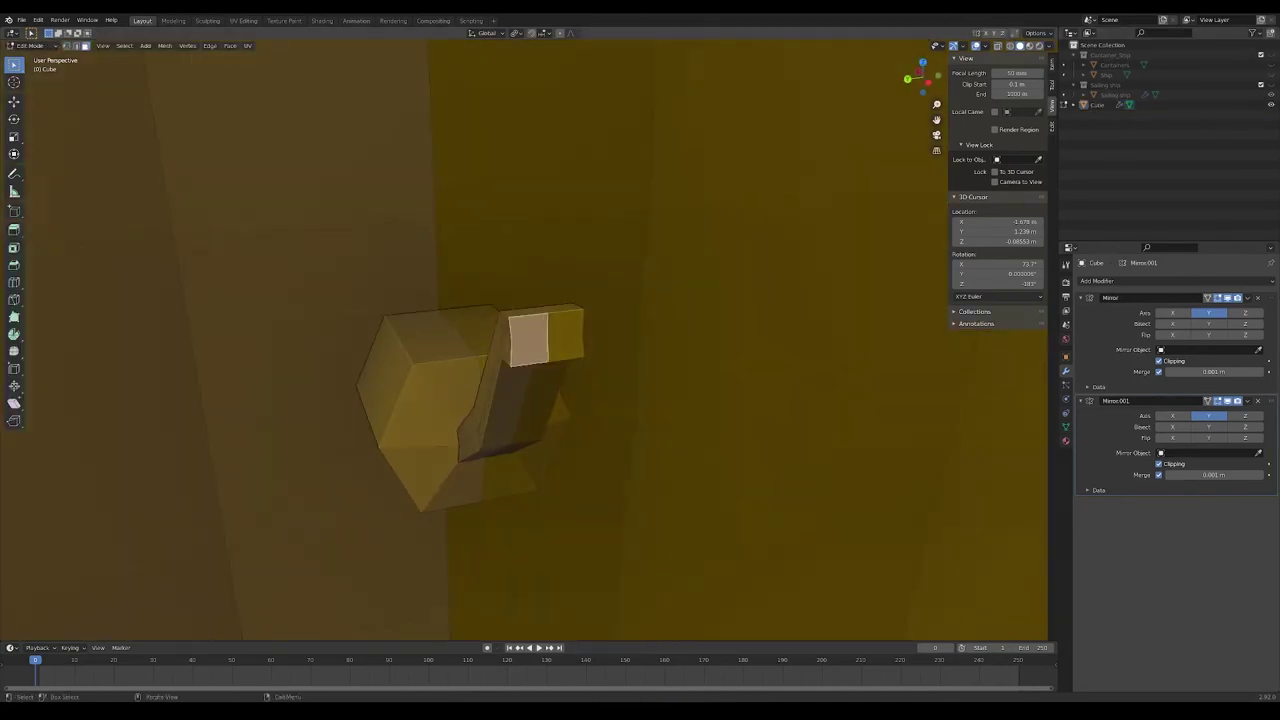
Shift the upper edge along Y and extrude the spoke arms with shrunken tips
{"action": "left_click", "coordinate": [520, 348]}
{"action": "key", "text": "g"}
{"action": "key", "text": "y"}
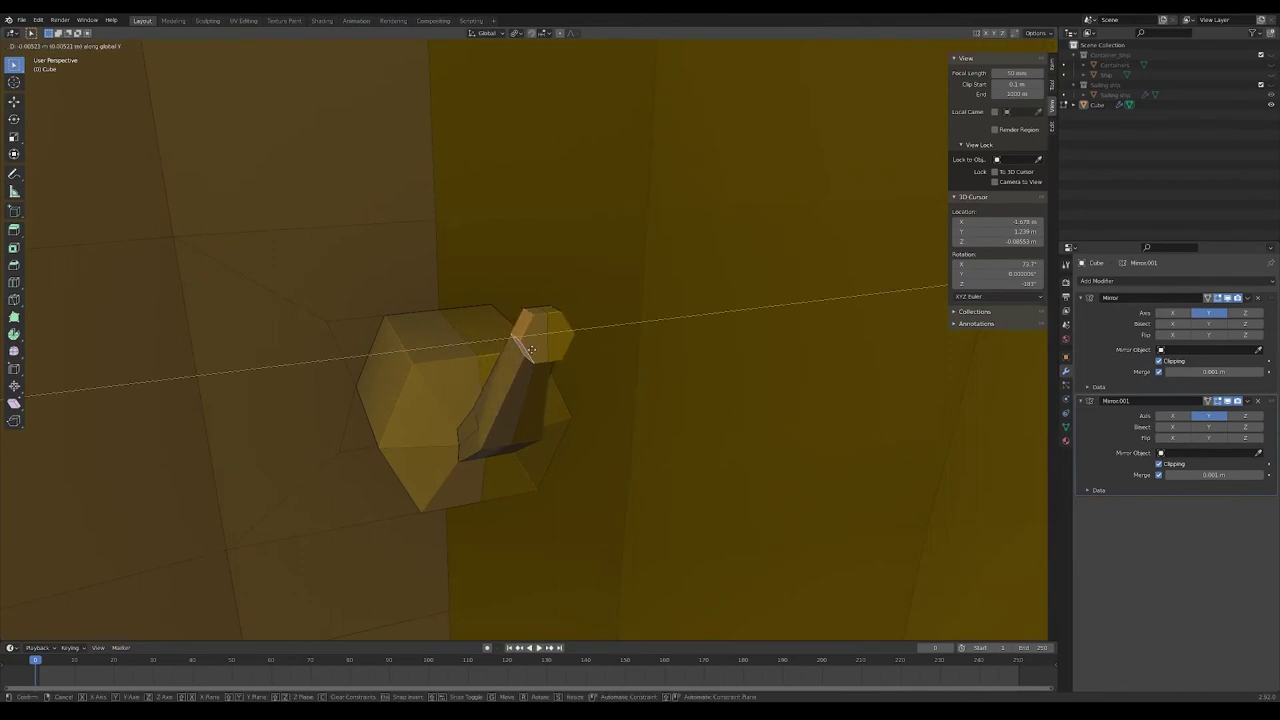
{"action": "left_click", "coordinate": [531, 349]}
{"action": "middle_click_drag", "start_coordinate": [531, 349], "coordinate": [651, 406]}
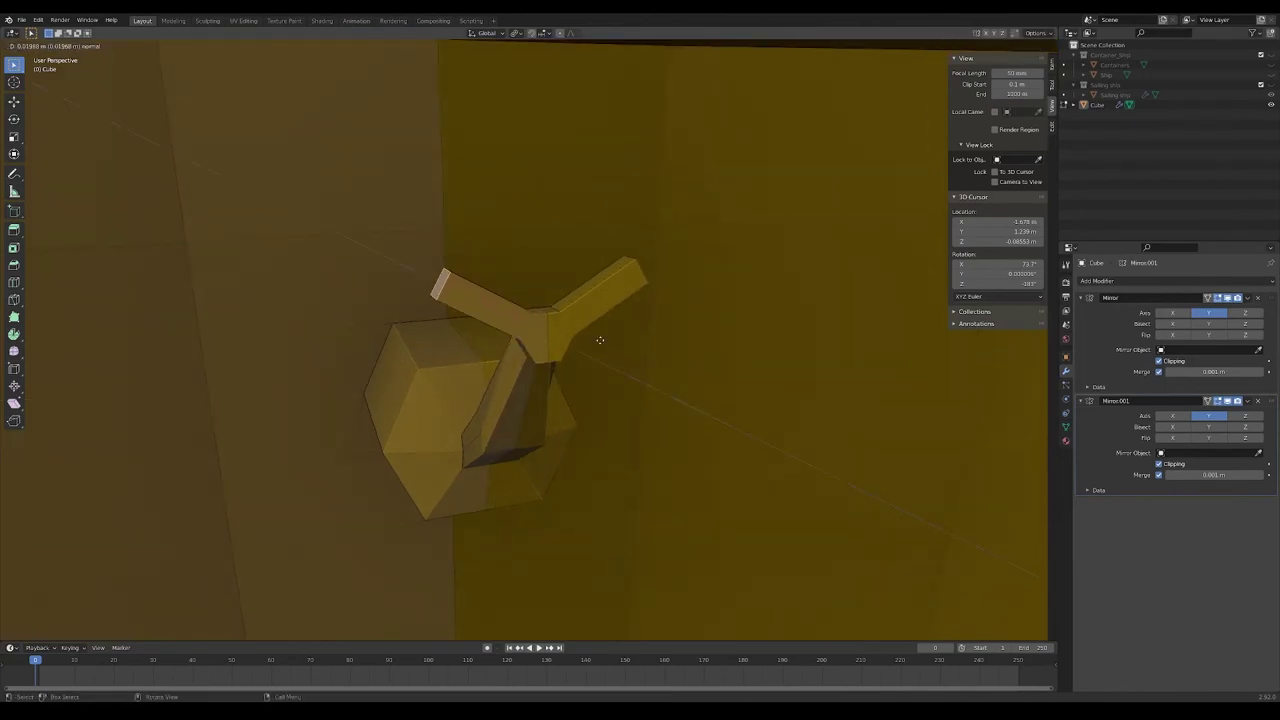
{"action": "left_click", "coordinate": [600, 340]}
{"action": "key", "text": "s"}
{"action": "left_click", "coordinate": [593, 335]}
{"action": "middle_click_drag", "start_coordinate": [593, 335], "coordinate": [529, 456]}
Taper the spoke tips, flatten them along Y, and tilt them about X
{"action": "key", "text": "s"}
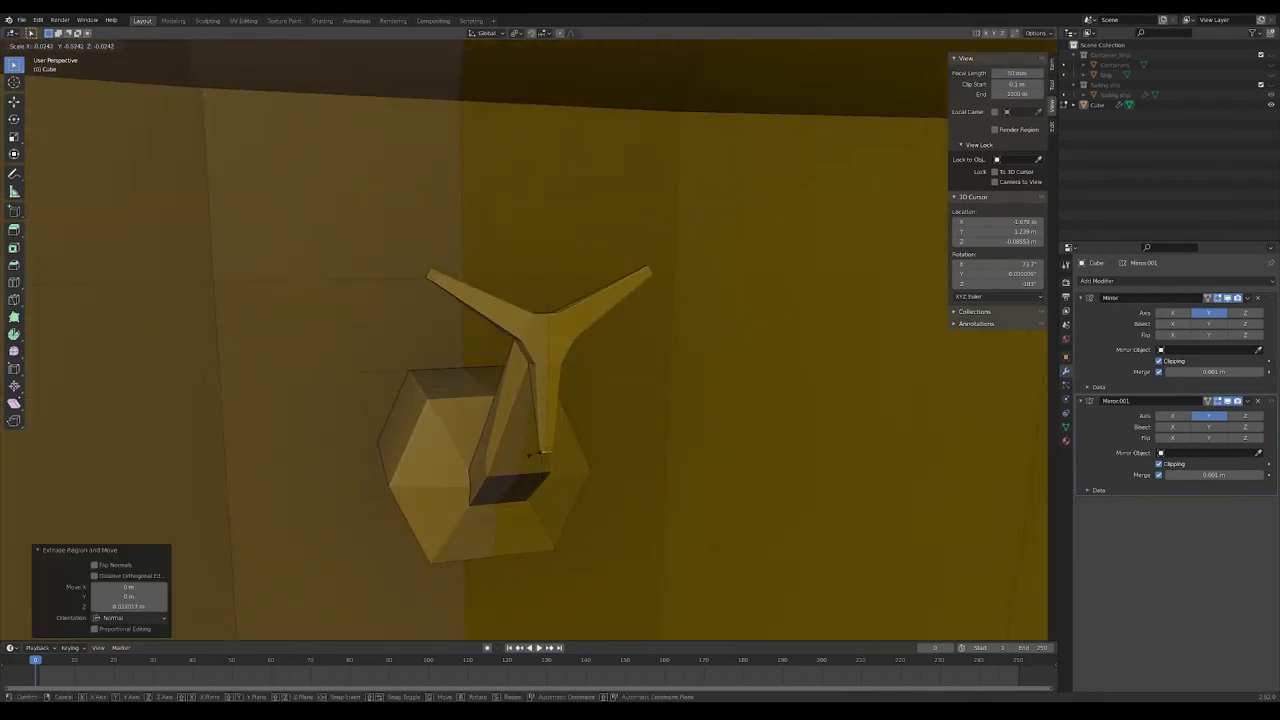
{"action": "key", "text": "s"}
{"action": "key", "text": "y"}
{"action": "mouse_move", "coordinate": [640, 484]}
{"action": "middle_mouse_down"}
{"action": "mouse_move", "coordinate": [600, 472]}
{"action": "mouse_move", "coordinate": [741, 410]}
{"action": "middle_mouse_up"}
{"action": "left_click", "coordinate": [537, 470]}
{"action": "middle_click_drag", "start_coordinate": [390, 395], "coordinate": [437, 268]}
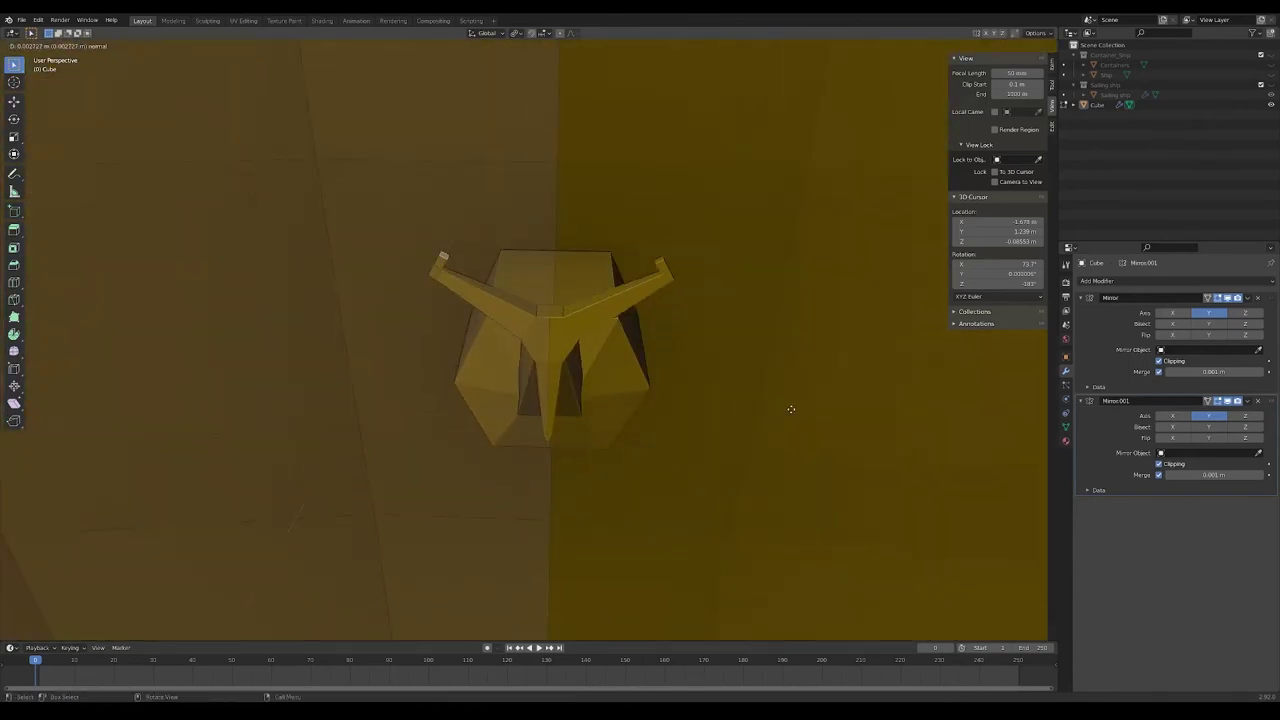
{"action": "left_click", "coordinate": [729, 481]}
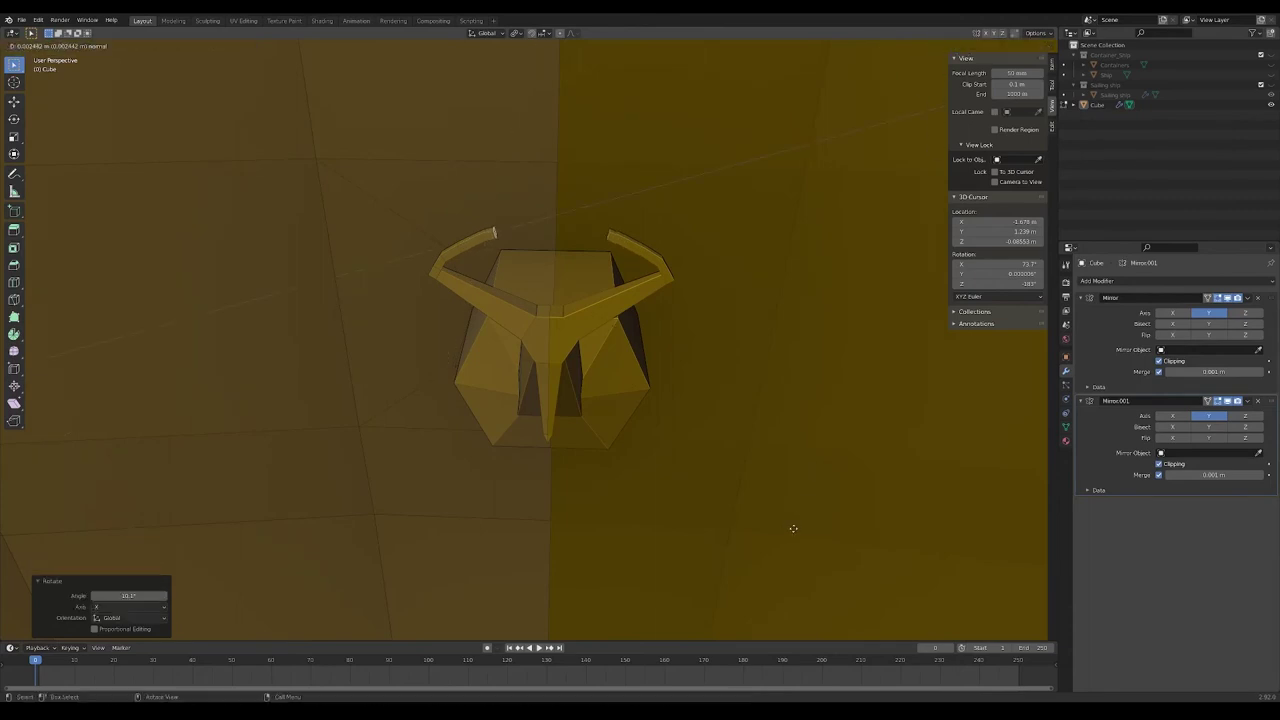
{"action": "middle_click_drag", "start_coordinate": [842, 560], "coordinate": [751, 409]}
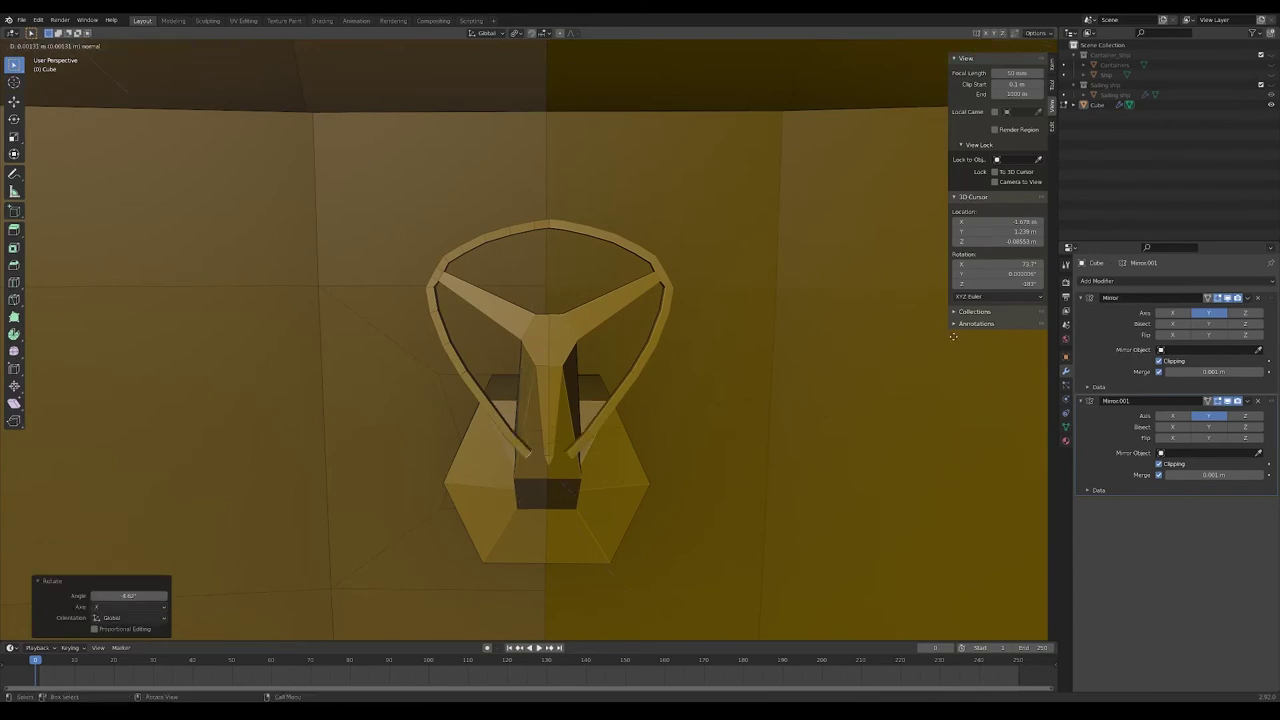
Bridge the spoke tips into a round rim and shift the rim loop along Y
{"action": "key", "text": "Tab"}
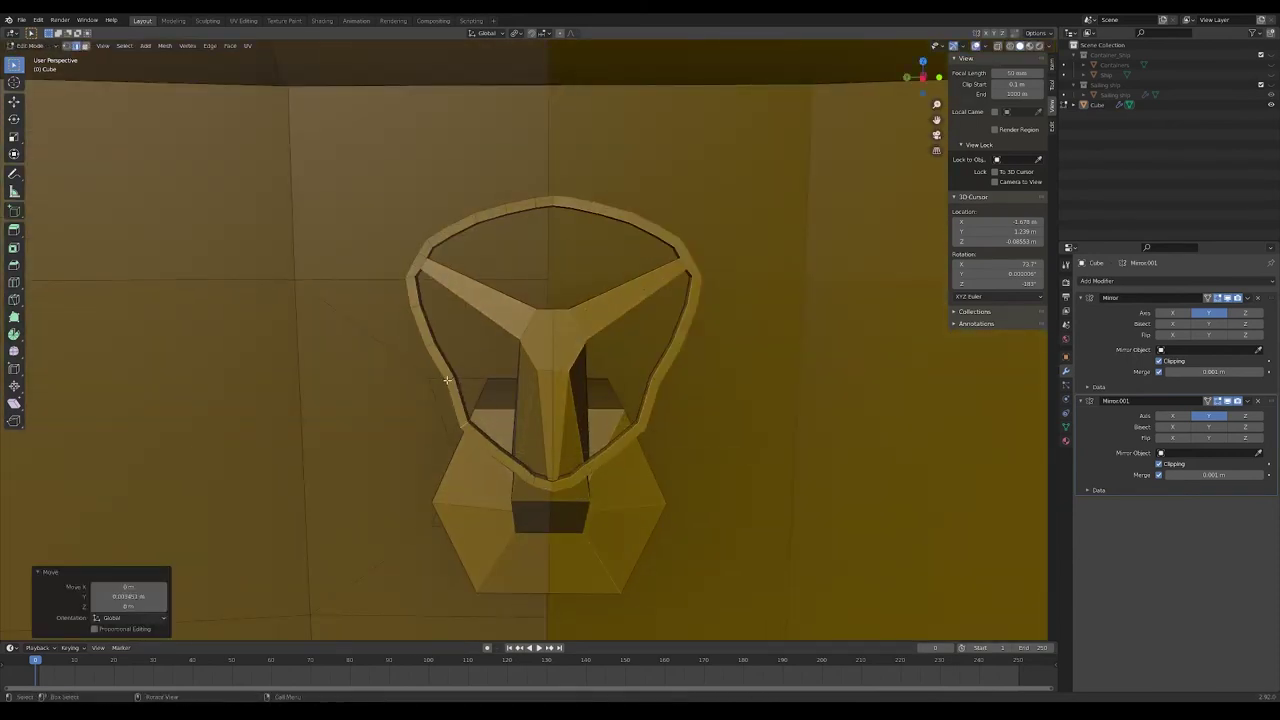
{"action": "right_click", "coordinate": [446, 378]}
{"action": "left_click", "coordinate": [470, 494]}
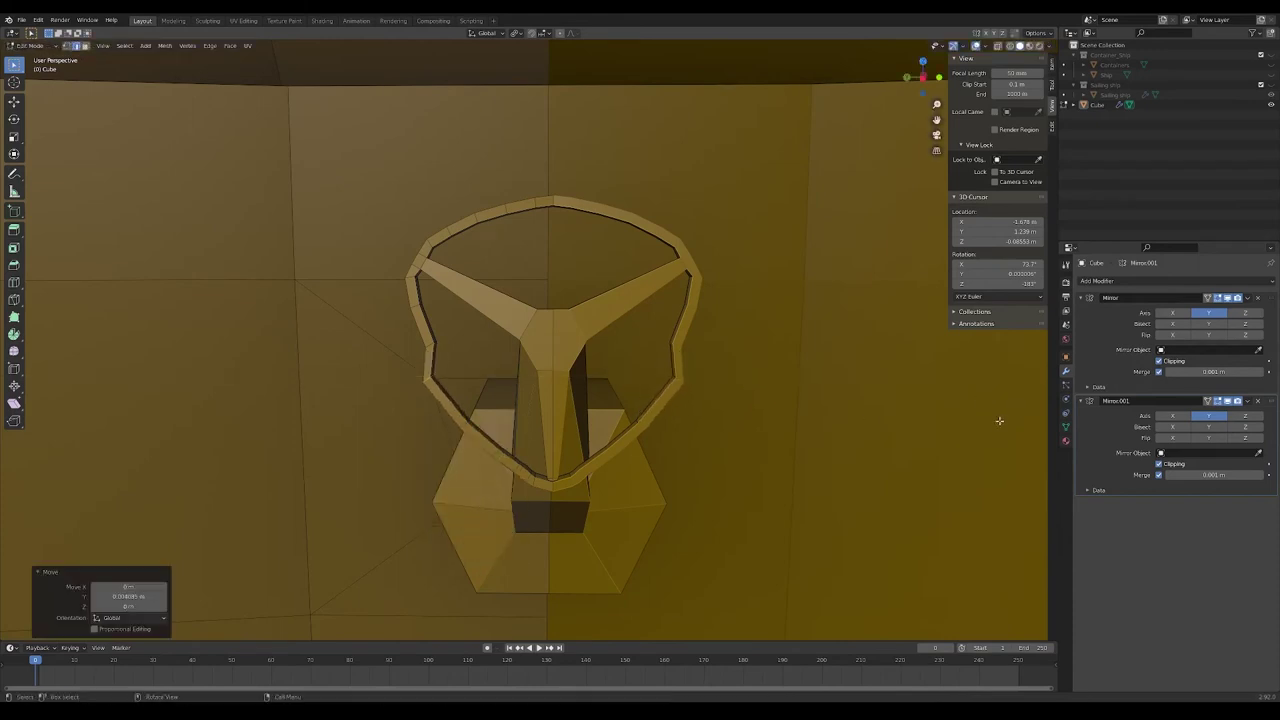
{"action": "left_click", "coordinate": [417, 305], "text": "alt"}
{"action": "key", "text": "g"}
{"action": "key", "text": "y"}
{"action": "key", "text": "g"}
{"action": "key", "text": "y"}
{"action": "left_click", "coordinate": [517, 474]}
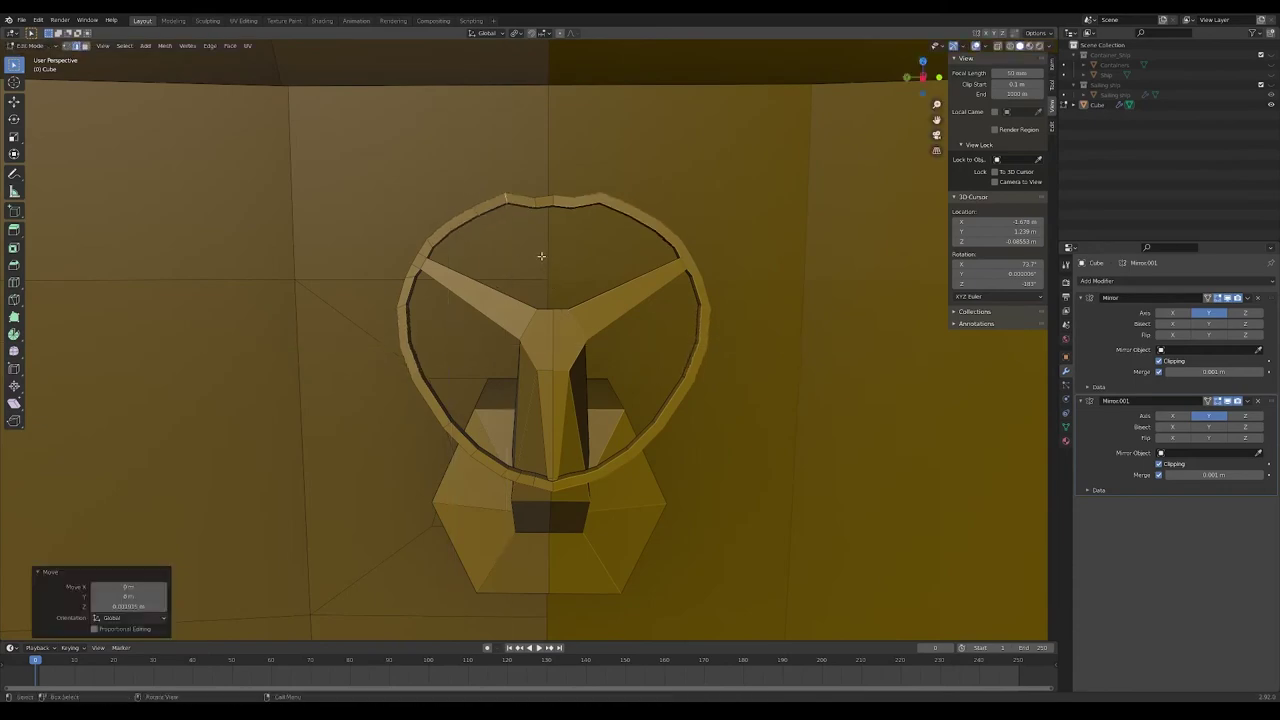
Turn on X-ray and select the whole wheel, spokes and hub, with L
{"action": "right_click", "coordinate": [553, 205]}
{"action": "key", "text": "Escape"}
{"action": "scroll", "coordinate": [555, 212], "scroll_direction": "up", "scroll_amount": 3}
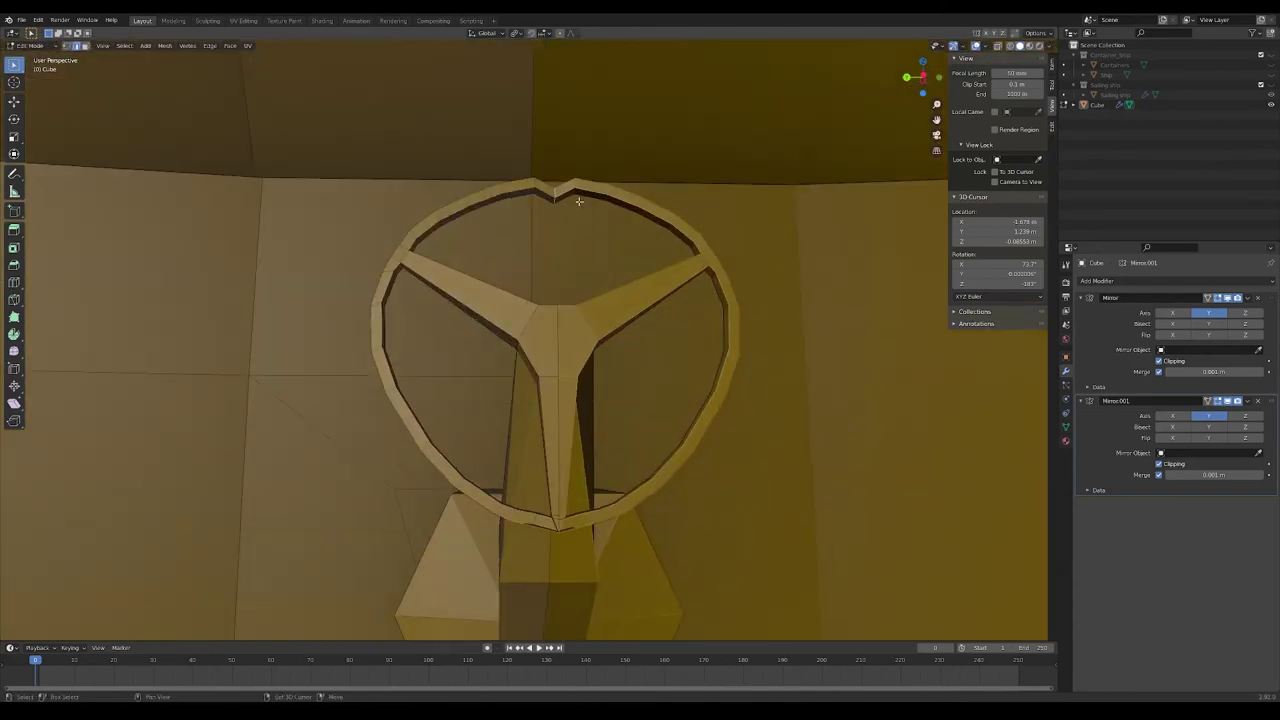
{"action": "mouse_move", "coordinate": [578, 200]}
{"action": "middle_mouse_down"}
{"action": "mouse_move", "coordinate": [480, 213]}
{"action": "mouse_move", "coordinate": [465, 260]}
{"action": "mouse_move", "coordinate": [600, 434]}
{"action": "mouse_move", "coordinate": [487, 456]}
{"action": "mouse_move", "coordinate": [434, 394]}
{"action": "middle_mouse_up"}
{"action": "key", "text": "alt+z"}
{"action": "key", "text": "l"}
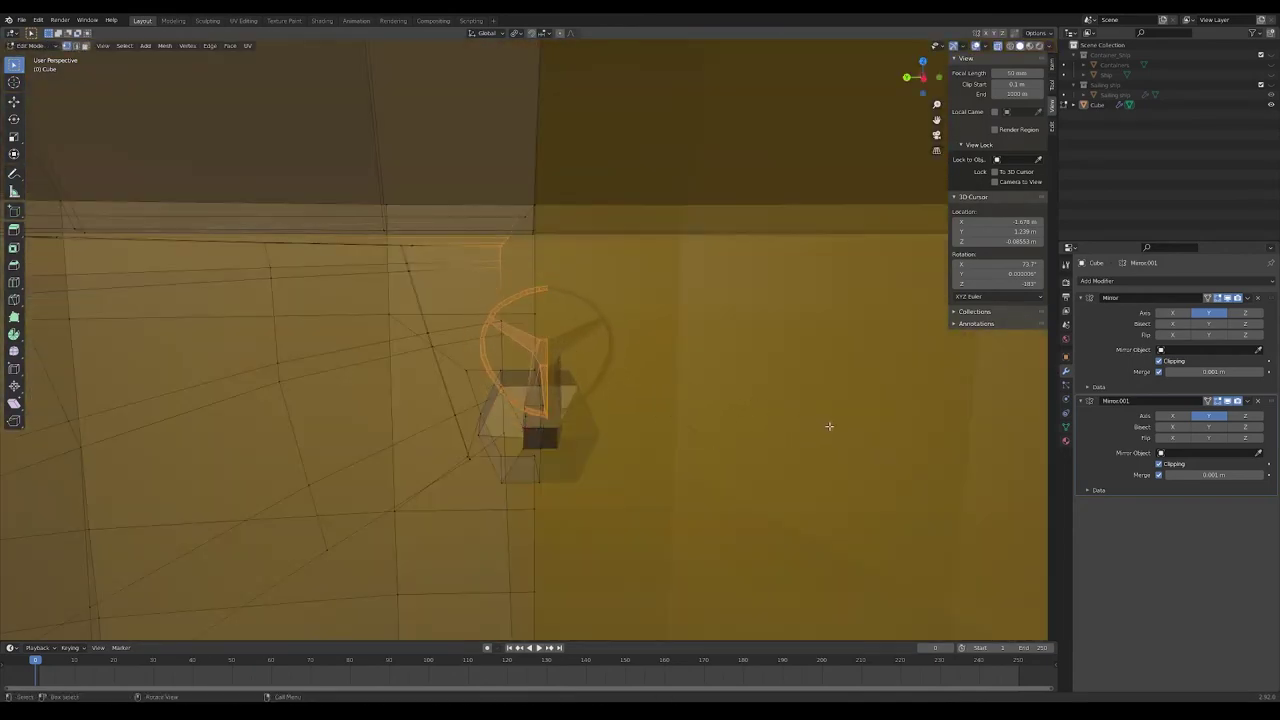
Move the wheel slightly, cancel a resize, and turn off X-ray
{"action": "key", "text": "g"}
{"action": "left_click", "coordinate": [971, 386]}
{"action": "key", "text": "s"}
{"action": "key", "text": "Escape"}
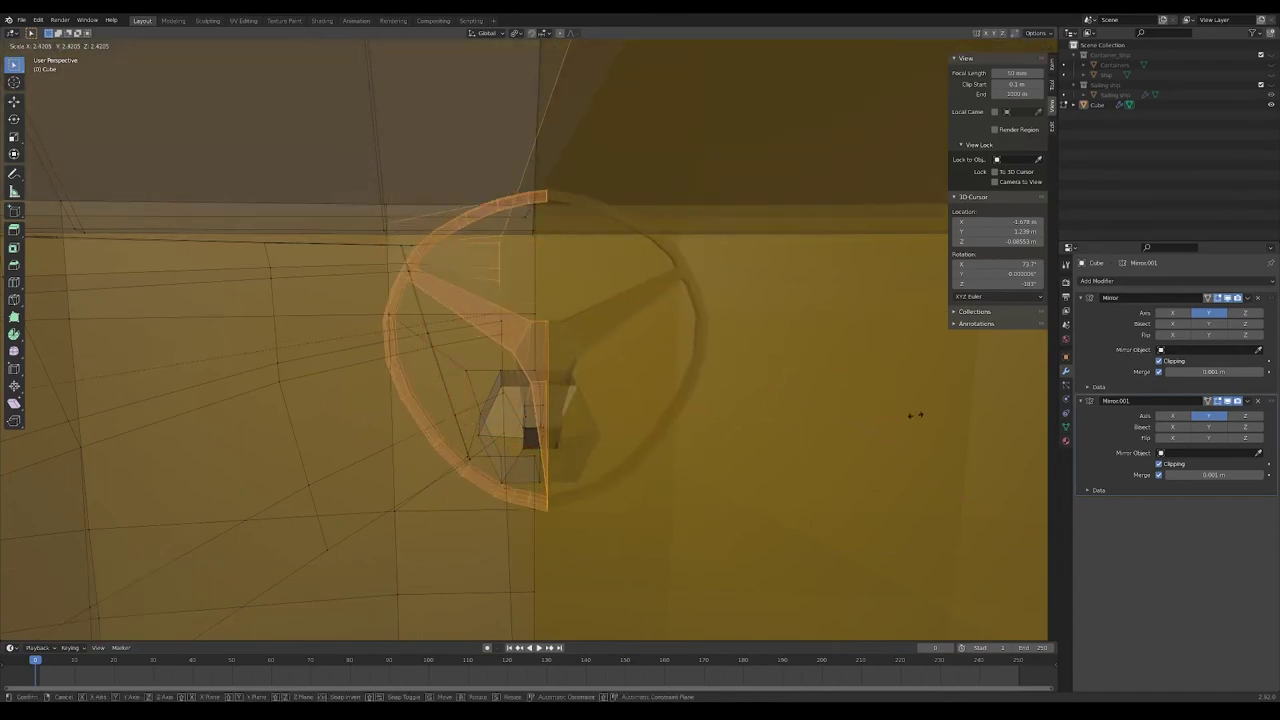
{"action": "mouse_move", "coordinate": [914, 414]}
{"action": "middle_mouse_down"}
{"action": "mouse_move", "coordinate": [711, 403]}
{"action": "mouse_move", "coordinate": [805, 433]}
{"action": "mouse_move", "coordinate": [771, 371]}
{"action": "mouse_move", "coordinate": [757, 457]}
{"action": "mouse_move", "coordinate": [777, 320]}
{"action": "mouse_move", "coordinate": [407, 248]}
{"action": "mouse_move", "coordinate": [577, 342]}
{"action": "middle_mouse_up"}
{"action": "key", "text": "alt+z"}
{"action": "key", "text": "alt+z"}
{"action": "key", "text": "alt+z"}
Reposition the steering wheel, then shift it twice along the Y axis
{"action": "key", "text": "g"}
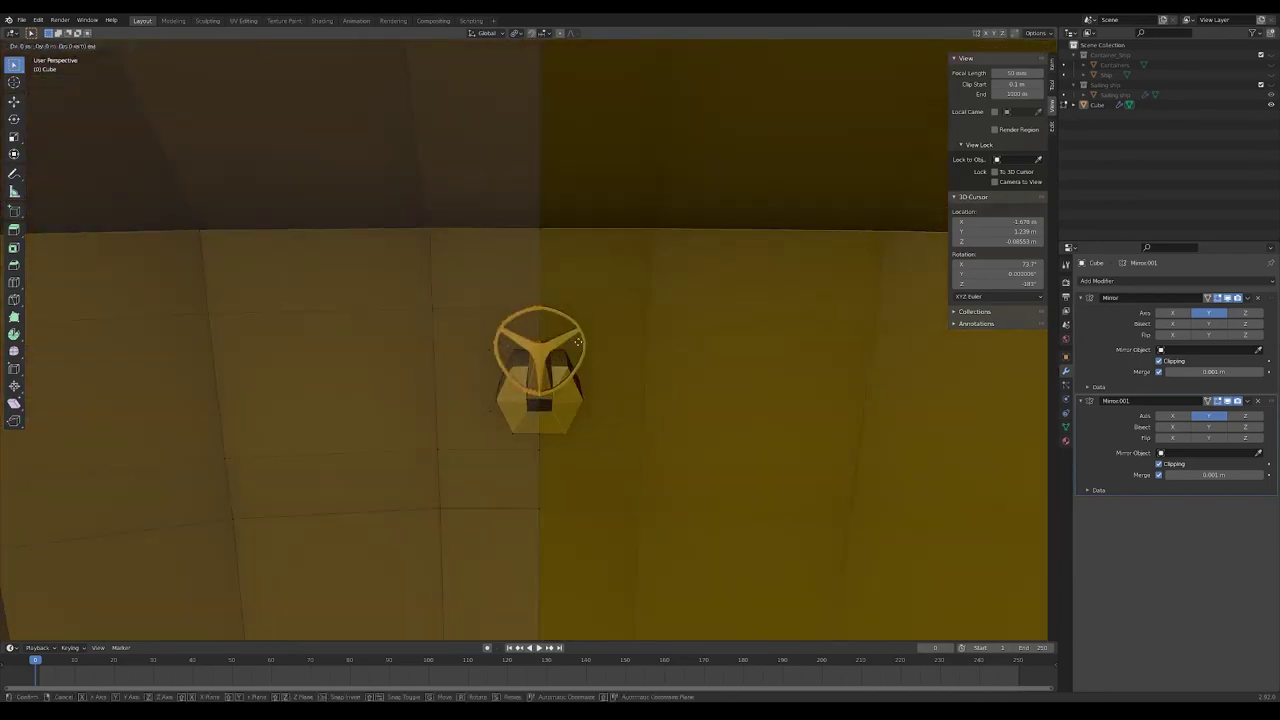
{"action": "scroll", "coordinate": [803, 341], "scroll_direction": "up", "scroll_amount": 2}
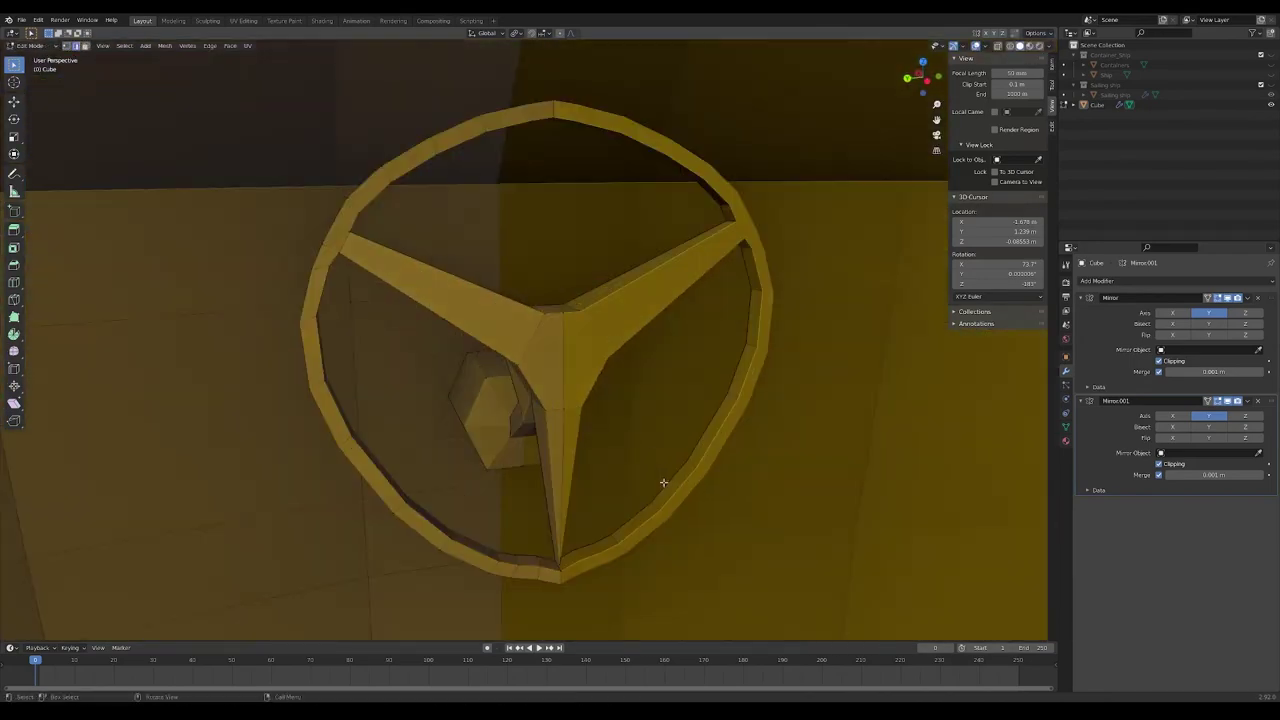
{"action": "mouse_move", "coordinate": [803, 341]}
{"action": "middle_mouse_down"}
{"action": "mouse_move", "coordinate": [552, 345]}
{"action": "mouse_move", "coordinate": [352, 417]}
{"action": "middle_mouse_up"}
{"action": "key", "text": "g"}
{"action": "left_click", "coordinate": [352, 417]}
{"action": "key", "text": "g"}
{"action": "key", "text": "y"}
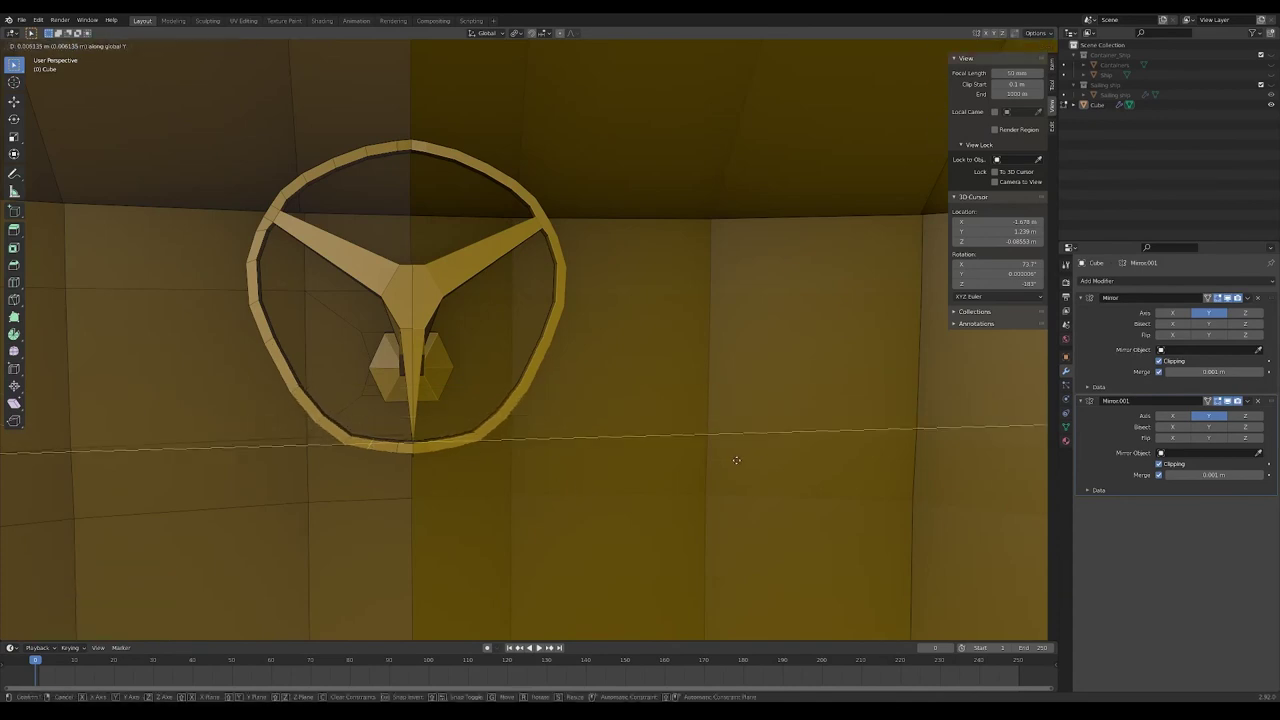
{"action": "left_click", "coordinate": [691, 346]}
{"action": "key", "text": "g"}
{"action": "key", "text": "y"}
{"action": "left_click", "coordinate": [691, 346]}
Nudge the wheel's centre slightly along Z and turn X-ray back on
{"action": "middle_click_drag", "start_coordinate": [691, 346], "coordinate": [422, 362]}
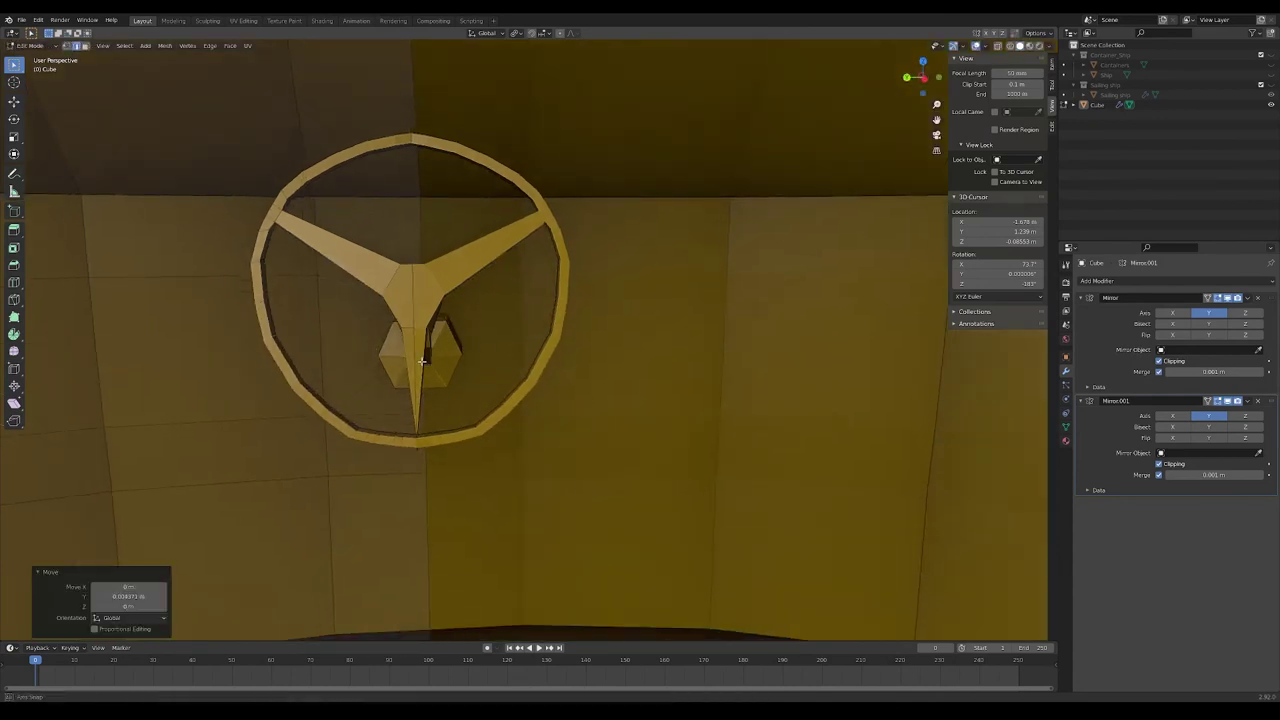
{"action": "key", "text": "g"}
{"action": "key", "text": "z"}
{"action": "left_click", "coordinate": [411, 185]}
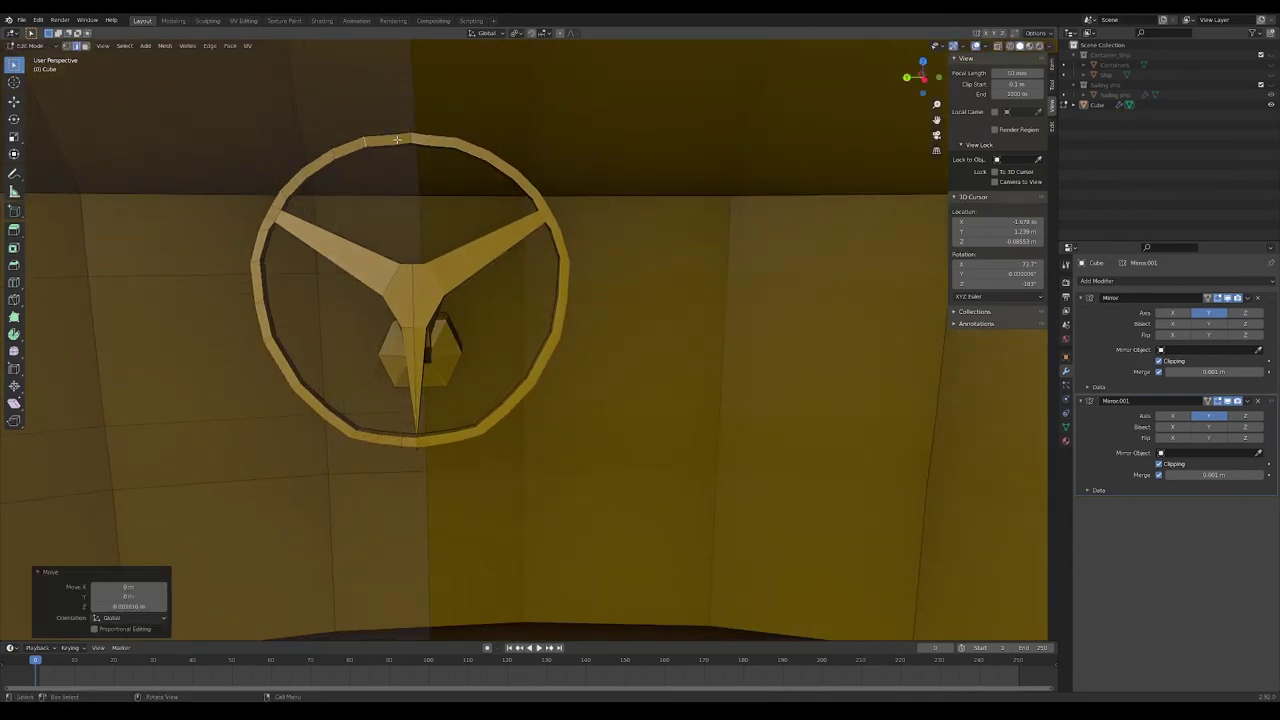
{"action": "key", "text": "alt+z"}
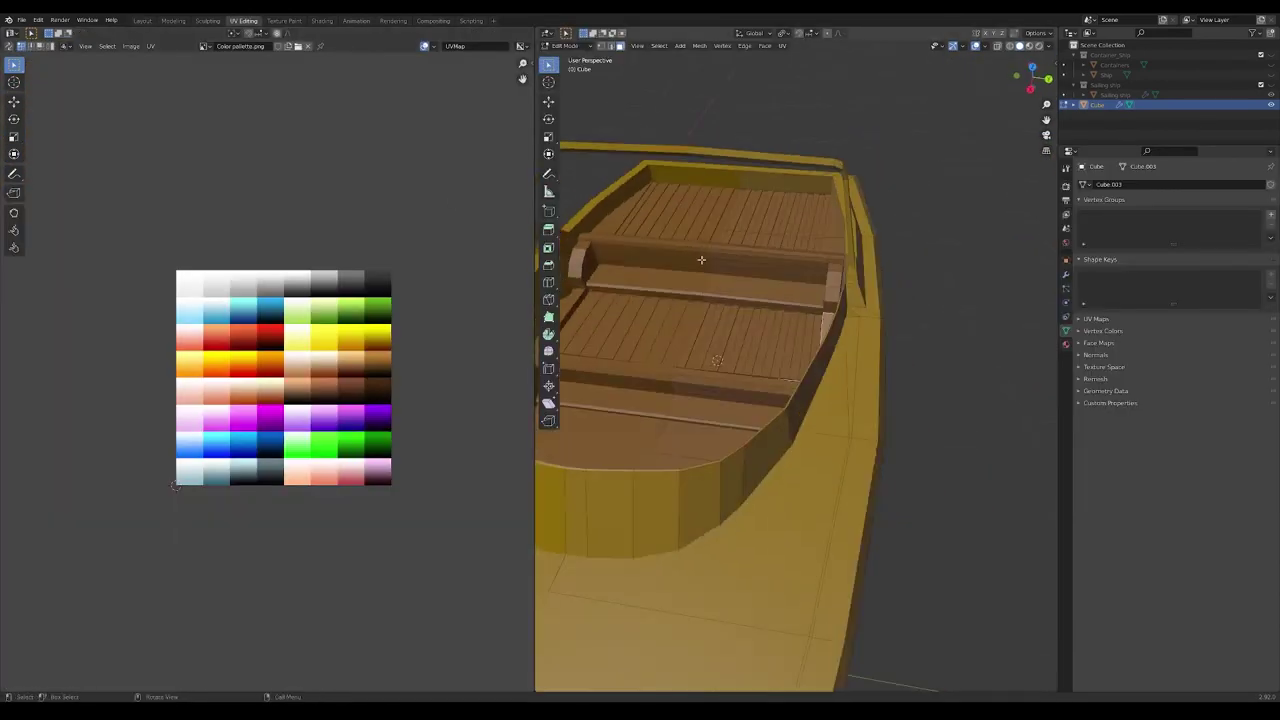
Switch to UV Editing and unwrap the selected floor plank faces onto the palette
{"action": "left_click", "coordinate": [888, 120]}
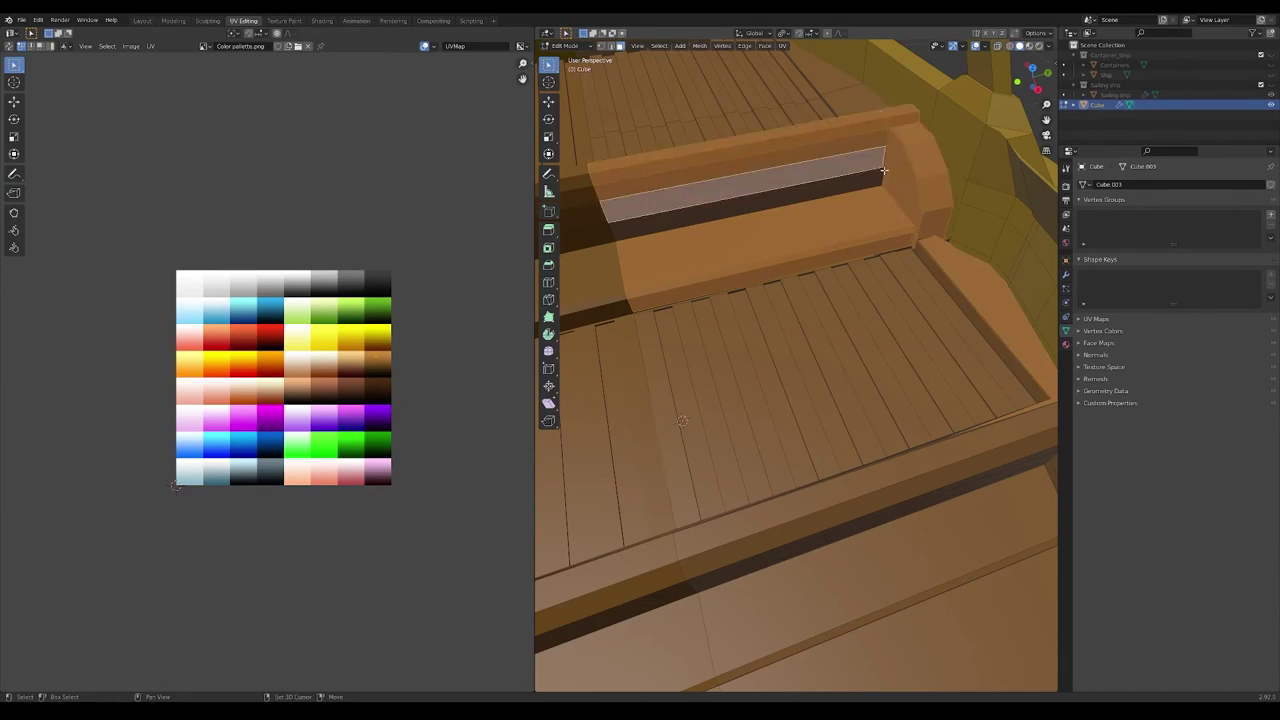
{"action": "mouse_move", "coordinate": [888, 120]}
{"action": "middle_mouse_down"}
{"action": "mouse_move", "coordinate": [738, 397]}
{"action": "mouse_move", "coordinate": [627, 215]}
{"action": "mouse_move", "coordinate": [901, 423]}
{"action": "middle_mouse_up"}
{"action": "scroll", "coordinate": [738, 397], "scroll_direction": "up", "scroll_amount": 5}
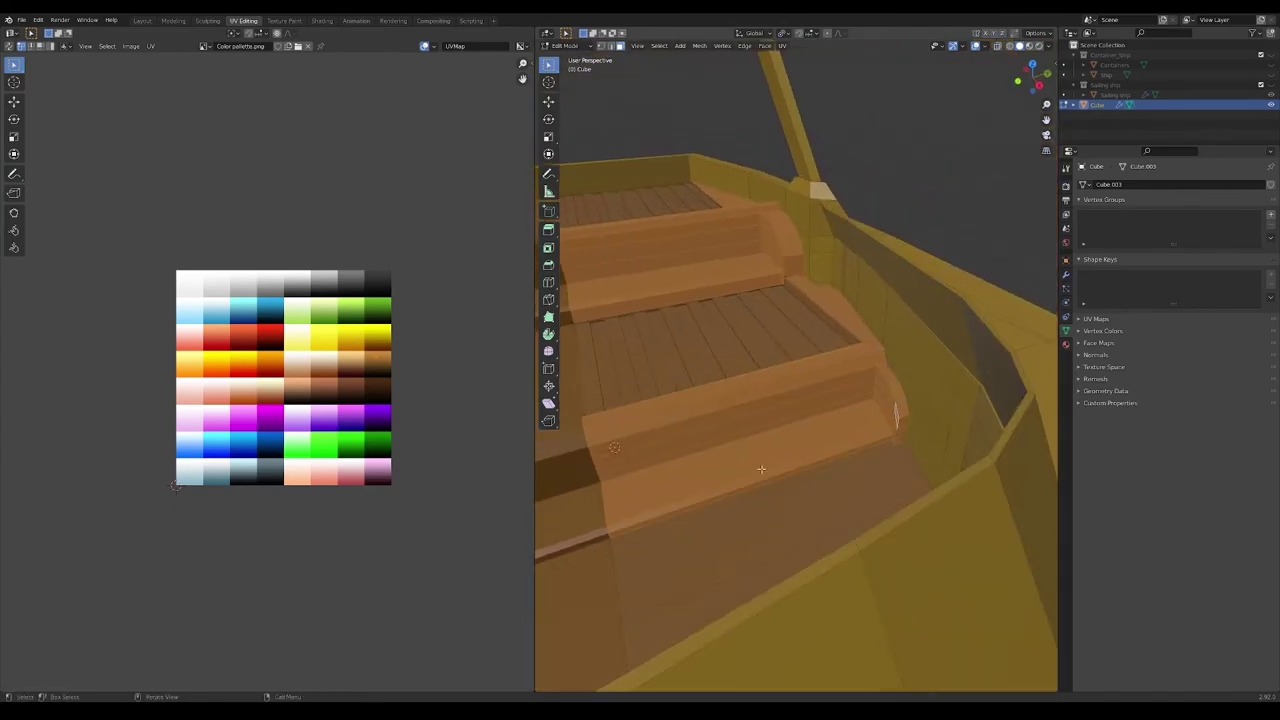
{"action": "left_click", "coordinate": [829, 407]}
{"action": "key", "text": "Tab"}
{"action": "mouse_move", "coordinate": [829, 407]}
{"action": "middle_mouse_down"}
{"action": "mouse_move", "coordinate": [872, 196]}
{"action": "mouse_move", "coordinate": [880, 330]}
{"action": "mouse_move", "coordinate": [751, 363]}
{"action": "mouse_move", "coordinate": [777, 334]}
{"action": "middle_mouse_up"}
{"action": "key", "text": "Tab"}
{"action": "mouse_move", "coordinate": [883, 336]}
{"action": "middle_mouse_down"}
{"action": "mouse_move", "coordinate": [771, 334]}
{"action": "mouse_move", "coordinate": [731, 366]}
{"action": "mouse_move", "coordinate": [737, 463]}
{"action": "mouse_move", "coordinate": [734, 450]}
{"action": "mouse_move", "coordinate": [703, 500]}
{"action": "mouse_move", "coordinate": [826, 537]}
{"action": "mouse_move", "coordinate": [700, 465]}
{"action": "middle_mouse_up"}
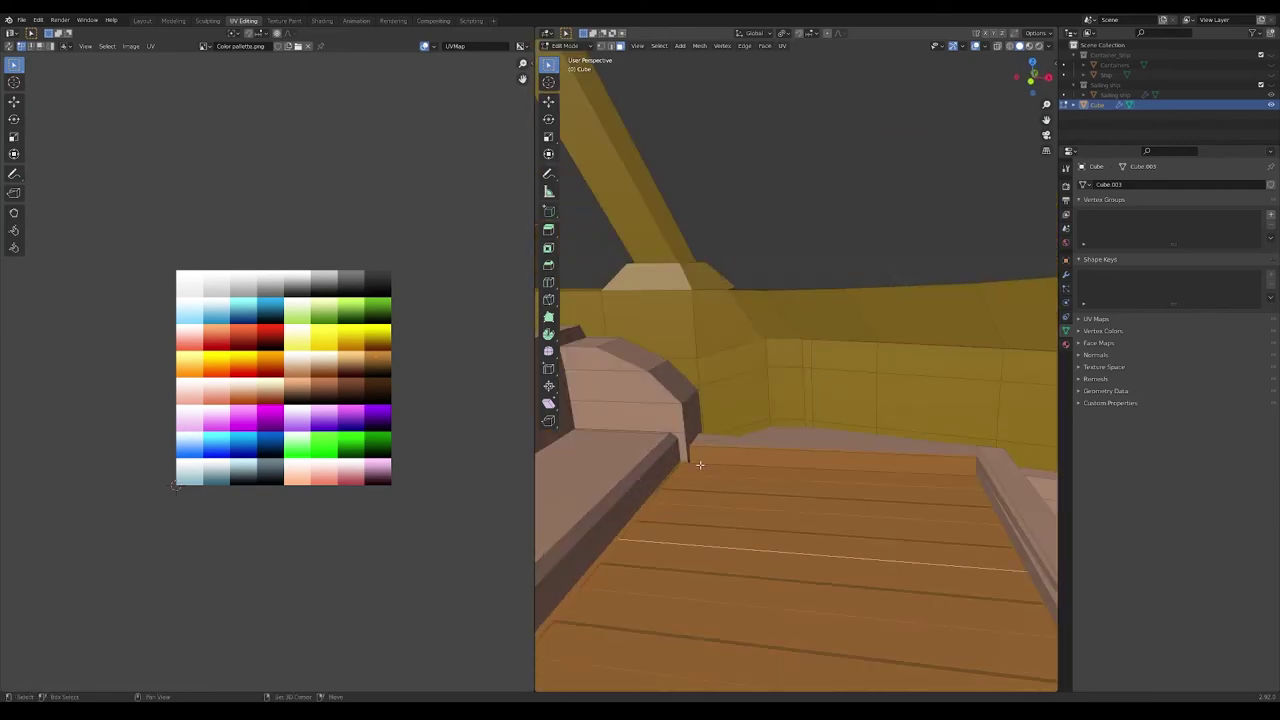
{"action": "middle_click_drag", "start_coordinate": [689, 519], "coordinate": [698, 483]}
Move the floor UVs onto the red swatch and scale them into darker stripes
{"action": "middle_click_drag", "start_coordinate": [655, 578], "coordinate": [640, 560]}
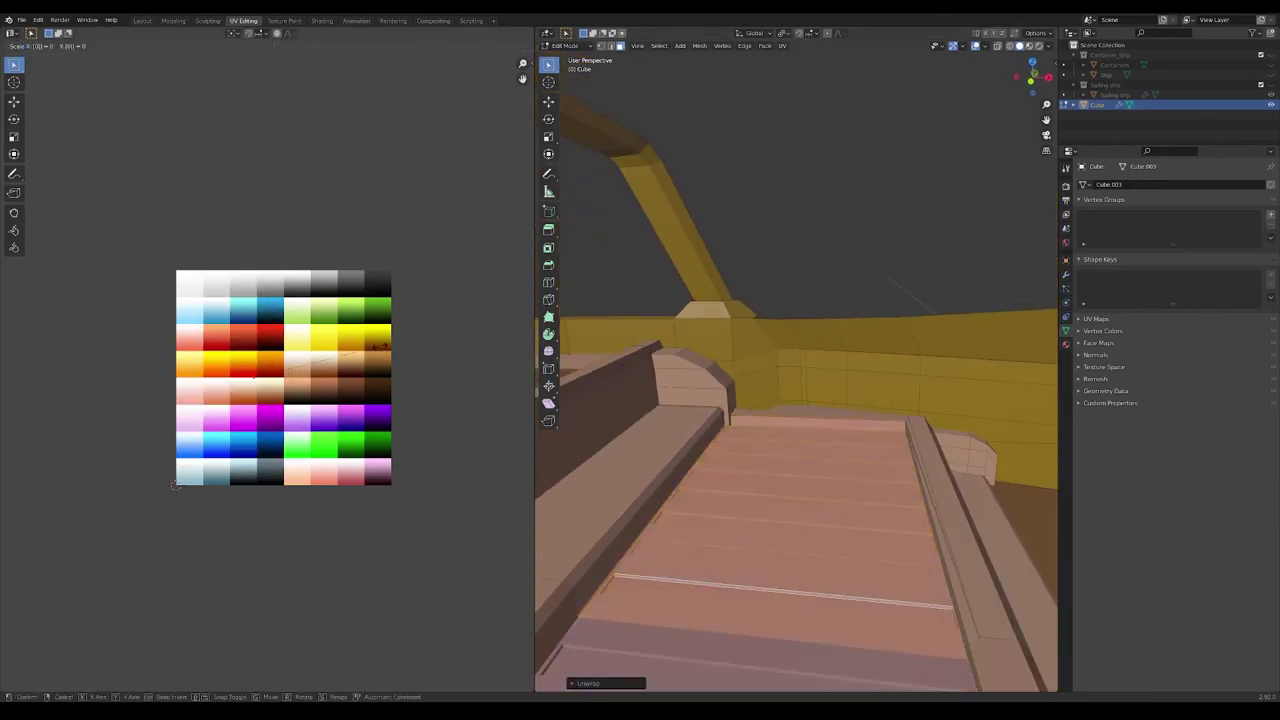
{"action": "left_click_drag", "start_coordinate": [380, 322], "coordinate": [443, 323]}
{"action": "mouse_move", "coordinate": [650, 520]}
{"action": "middle_mouse_down"}
{"action": "mouse_move", "coordinate": [704, 471]}
{"action": "mouse_move", "coordinate": [665, 488]}
{"action": "mouse_move", "coordinate": [806, 330]}
{"action": "mouse_move", "coordinate": [749, 508]}
{"action": "middle_mouse_up"}
{"action": "left_click", "coordinate": [367, 329]}
{"action": "key", "text": "s"}
{"action": "left_click", "coordinate": [267, 332]}
{"action": "key", "text": "Tab"}
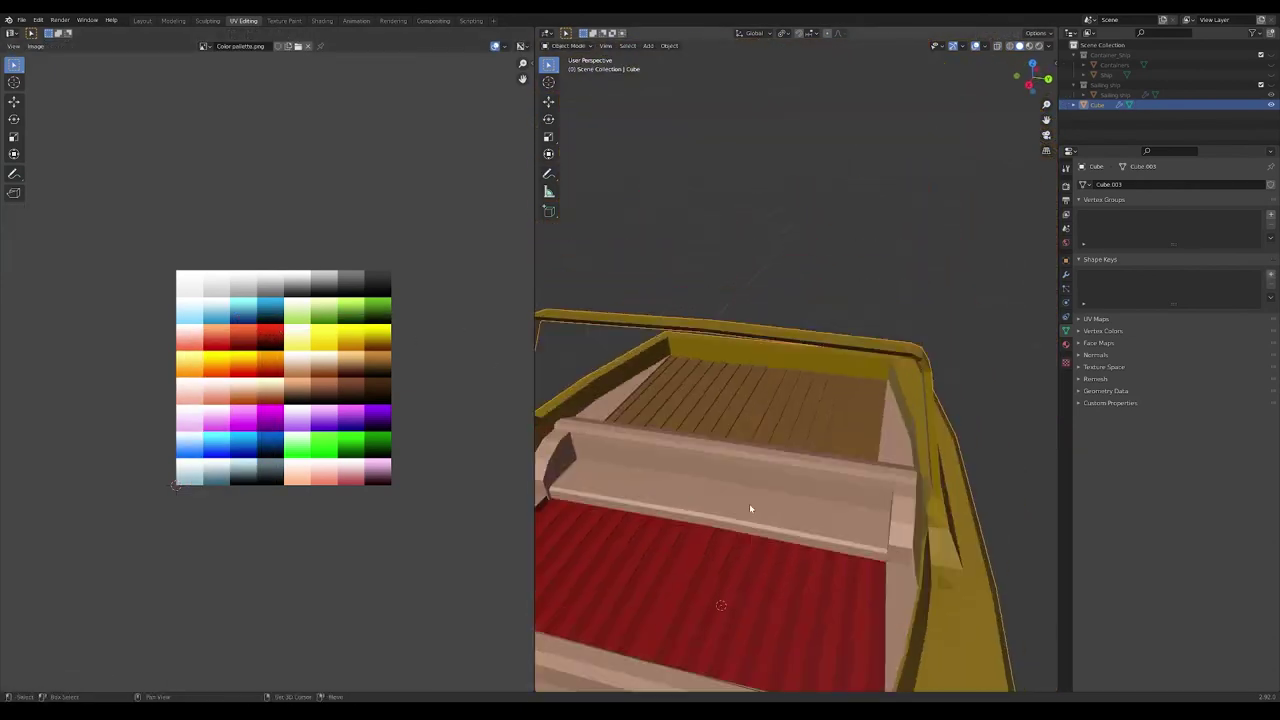
Return to Edit Mode and inspect the red deck planks from several angles
{"action": "key", "text": "Tab"}
{"action": "middle_click_drag", "start_coordinate": [757, 406], "coordinate": [647, 272]}
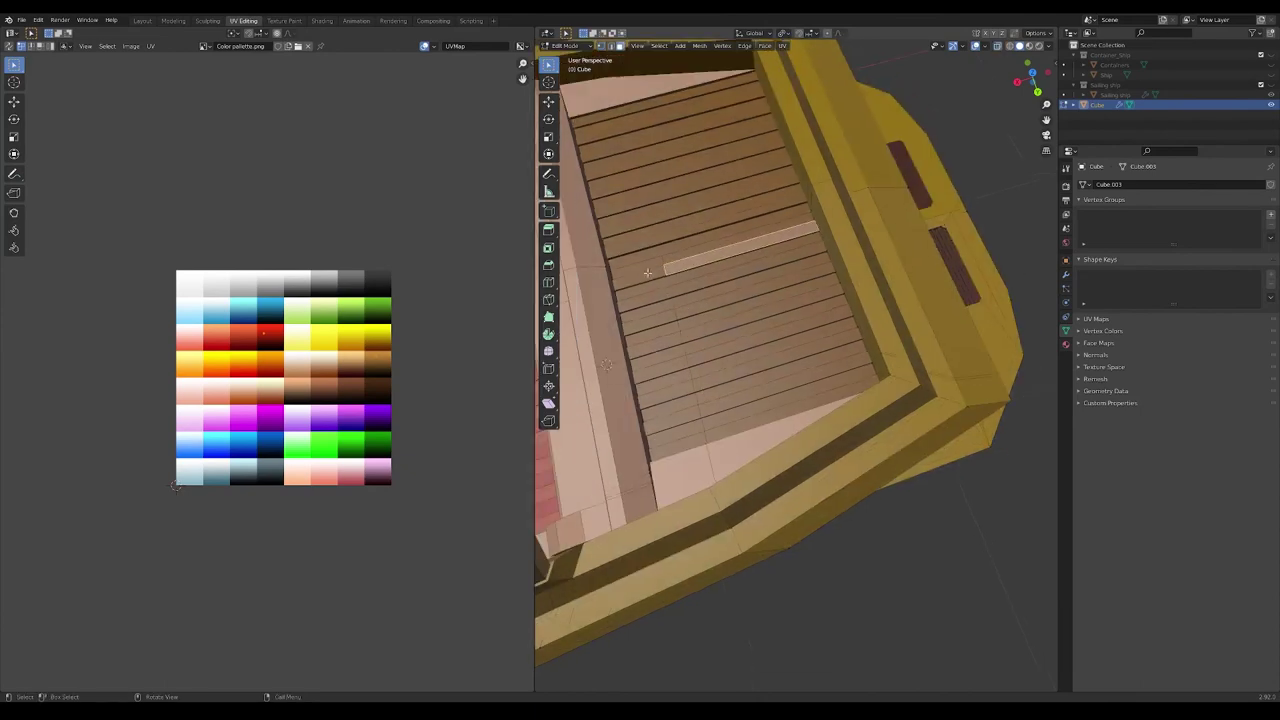
{"action": "middle_click_drag", "start_coordinate": [707, 435], "coordinate": [825, 344]}
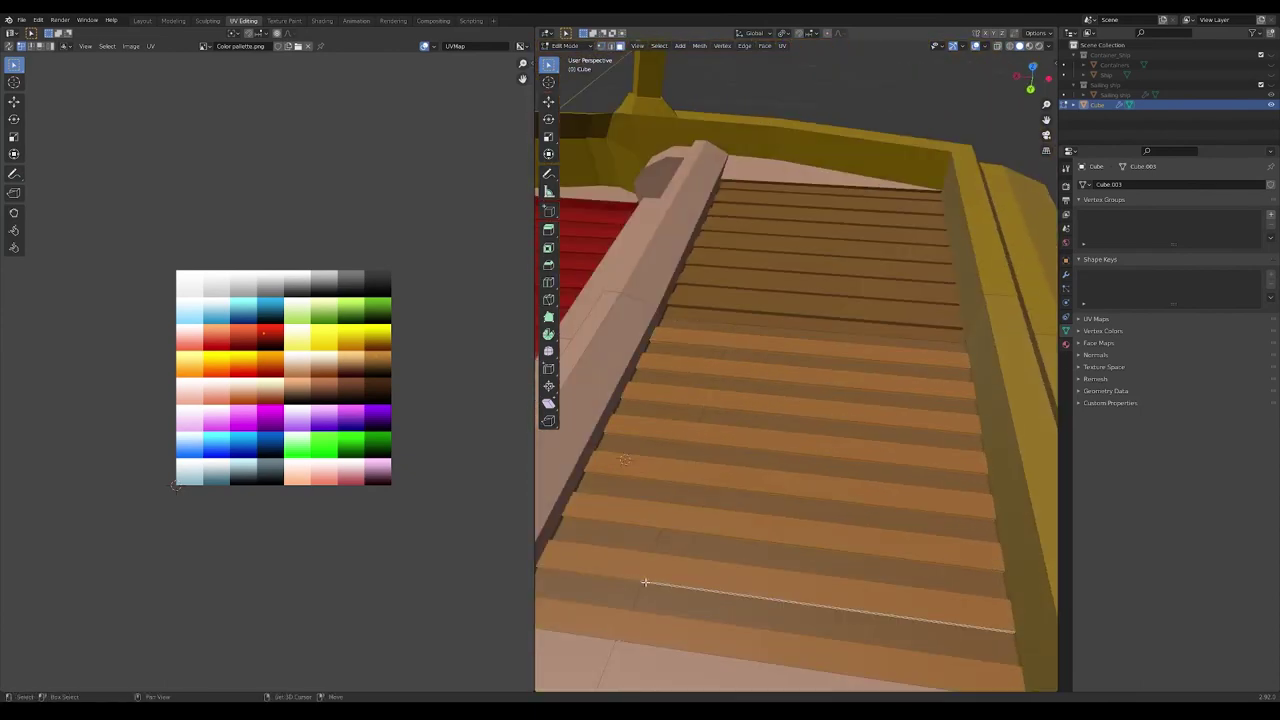
{"action": "middle_click_drag", "start_coordinate": [645, 582], "coordinate": [760, 458]}
{"action": "middle_click_drag", "start_coordinate": [885, 395], "coordinate": [815, 491]}
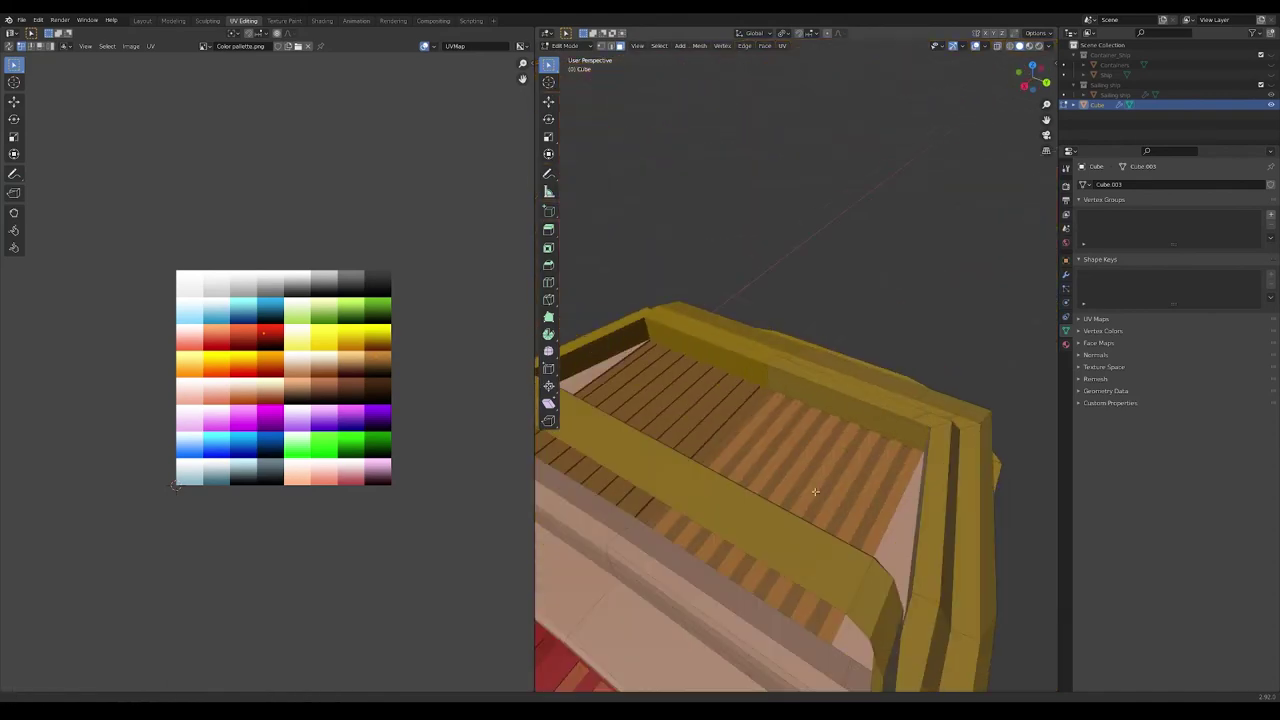
{"action": "mouse_move", "coordinate": [882, 435]}
{"action": "middle_mouse_down"}
{"action": "mouse_move", "coordinate": [860, 520]}
{"action": "mouse_move", "coordinate": [866, 632]}
{"action": "mouse_move", "coordinate": [871, 443]}
{"action": "mouse_move", "coordinate": [857, 591]}
{"action": "middle_mouse_up"}
{"action": "scroll", "coordinate": [857, 591], "scroll_direction": "up", "scroll_amount": 3}
{"action": "scroll", "coordinate": [846, 420], "scroll_direction": "up", "scroll_amount": 3}
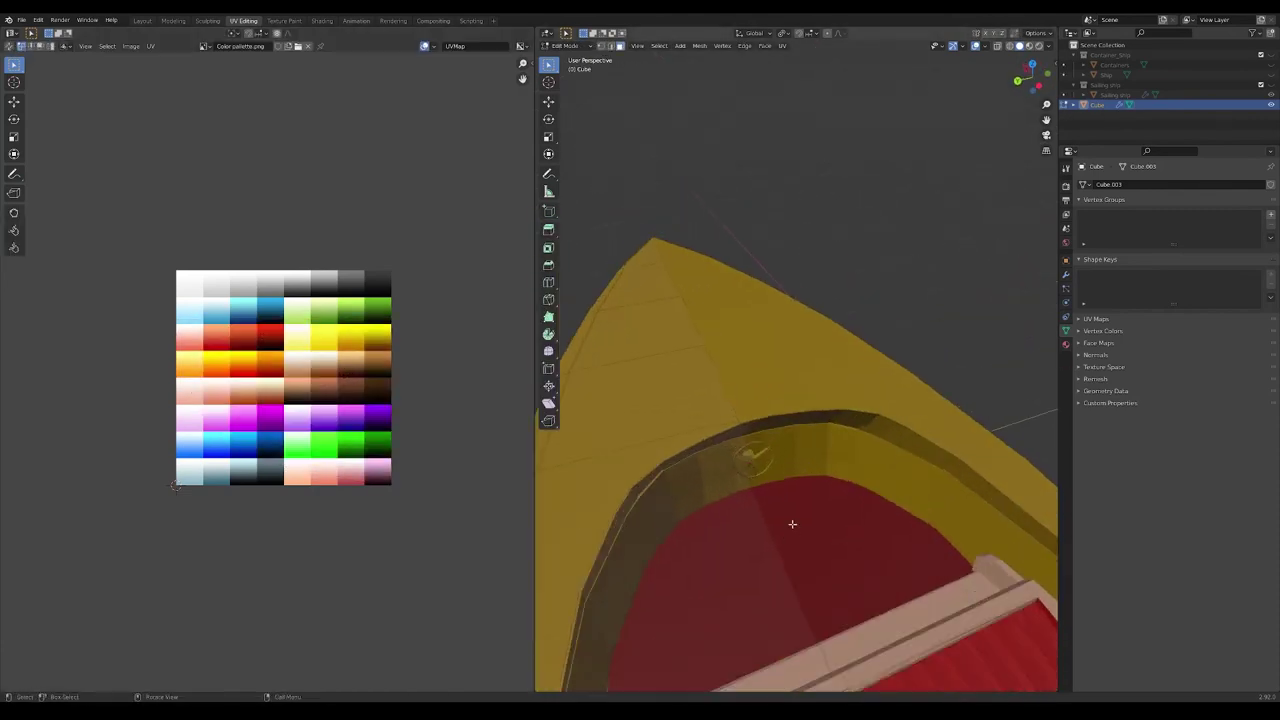
{"action": "scroll", "coordinate": [846, 381], "scroll_direction": "up", "scroll_amount": 4}
Select the steering wheel mesh in X-ray, then view the windshield post from the back
{"action": "key", "text": "alt+z"}
{"action": "middle_click_drag", "start_coordinate": [846, 381], "coordinate": [745, 478]}
{"action": "key", "text": "l"}
{"action": "key", "text": "l"}
{"action": "key", "text": "alt+z"}
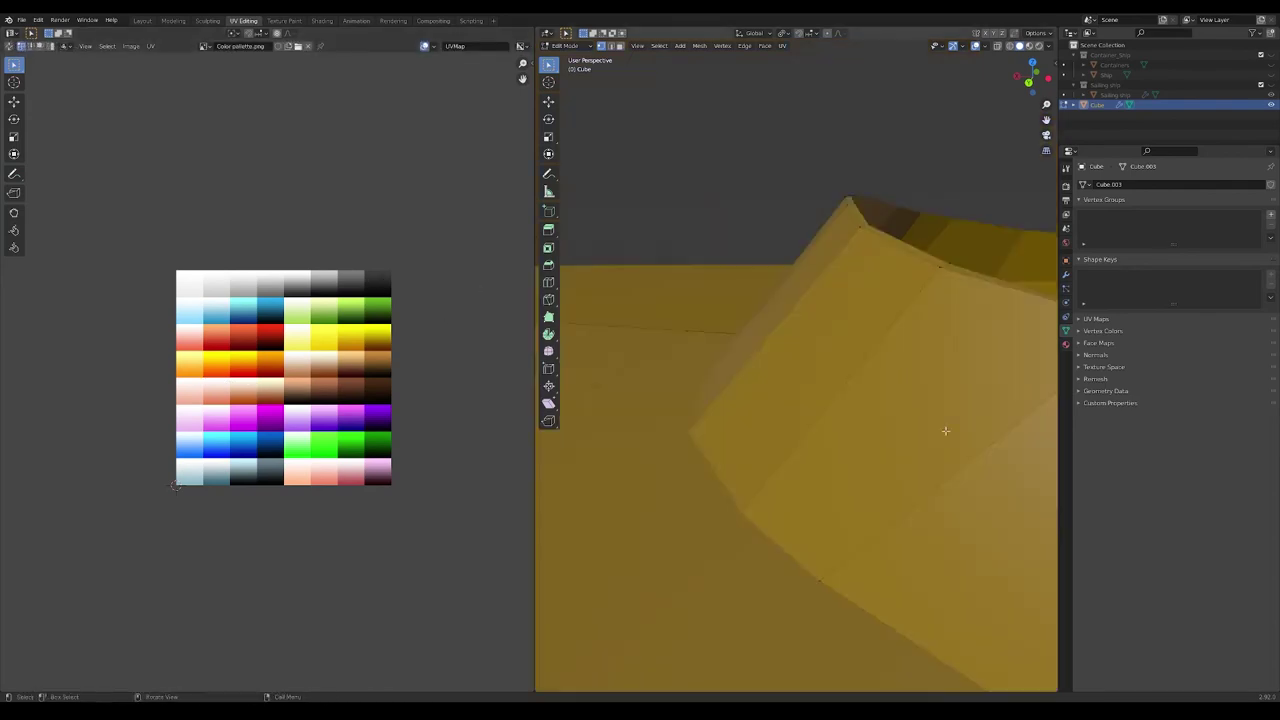
{"action": "key", "text": "ctrl+KP_1"}
{"action": "key", "text": "alt+z"}
{"action": "mouse_move", "coordinate": [728, 374]}
{"action": "middle_mouse_down"}
{"action": "mouse_move", "coordinate": [800, 430]}
{"action": "mouse_move", "coordinate": [760, 400]}
{"action": "middle_mouse_up"}
Unwrap the windshield post and move its UVs onto a grey palette colour
{"action": "key", "text": "alt+z"}
{"action": "key", "text": "u"}
{"action": "key", "text": "Return"}
{"action": "key", "text": "g"}
{"action": "left_click", "coordinate": [363, 302]}
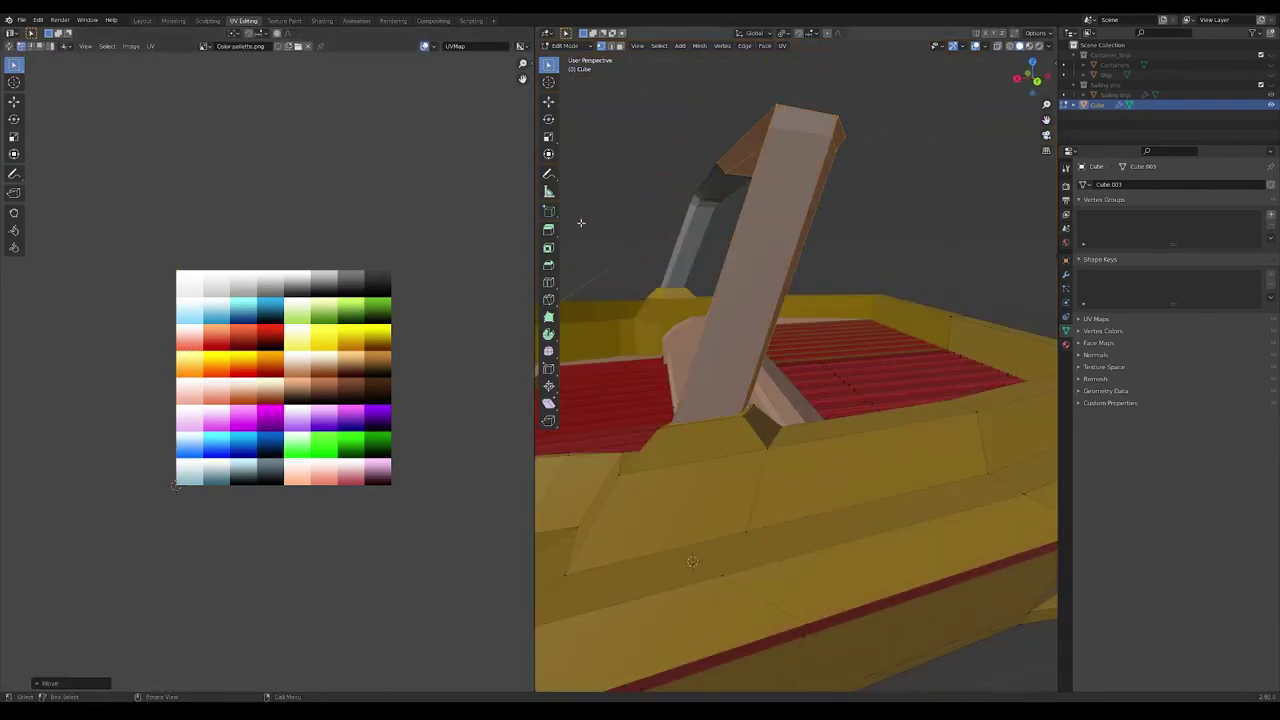
Orbit and zoom around the boat in X-ray to check the bow
{"action": "middle_click_drag", "start_coordinate": [760, 450], "coordinate": [793, 482]}
{"action": "scroll", "coordinate": [793, 482], "scroll_direction": "up", "scroll_amount": 4}
{"action": "key", "text": "alt+z"}
{"action": "scroll", "coordinate": [907, 459], "scroll_direction": "up", "scroll_amount": 2}
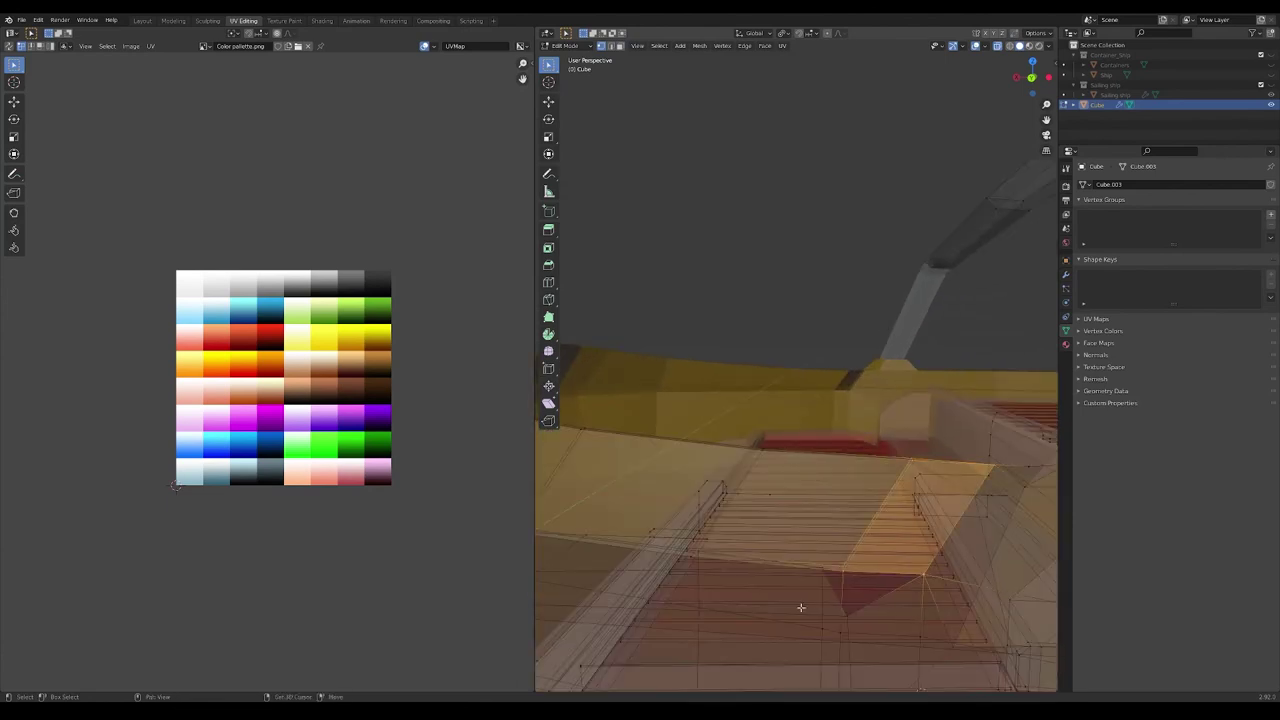
{"action": "mouse_move", "coordinate": [801, 607]}
{"action": "middle_mouse_down"}
{"action": "mouse_move", "coordinate": [909, 434]}
{"action": "mouse_move", "coordinate": [820, 571]}
{"action": "mouse_move", "coordinate": [706, 520]}
{"action": "mouse_move", "coordinate": [693, 557]}
{"action": "mouse_move", "coordinate": [782, 565]}
{"action": "middle_mouse_up"}
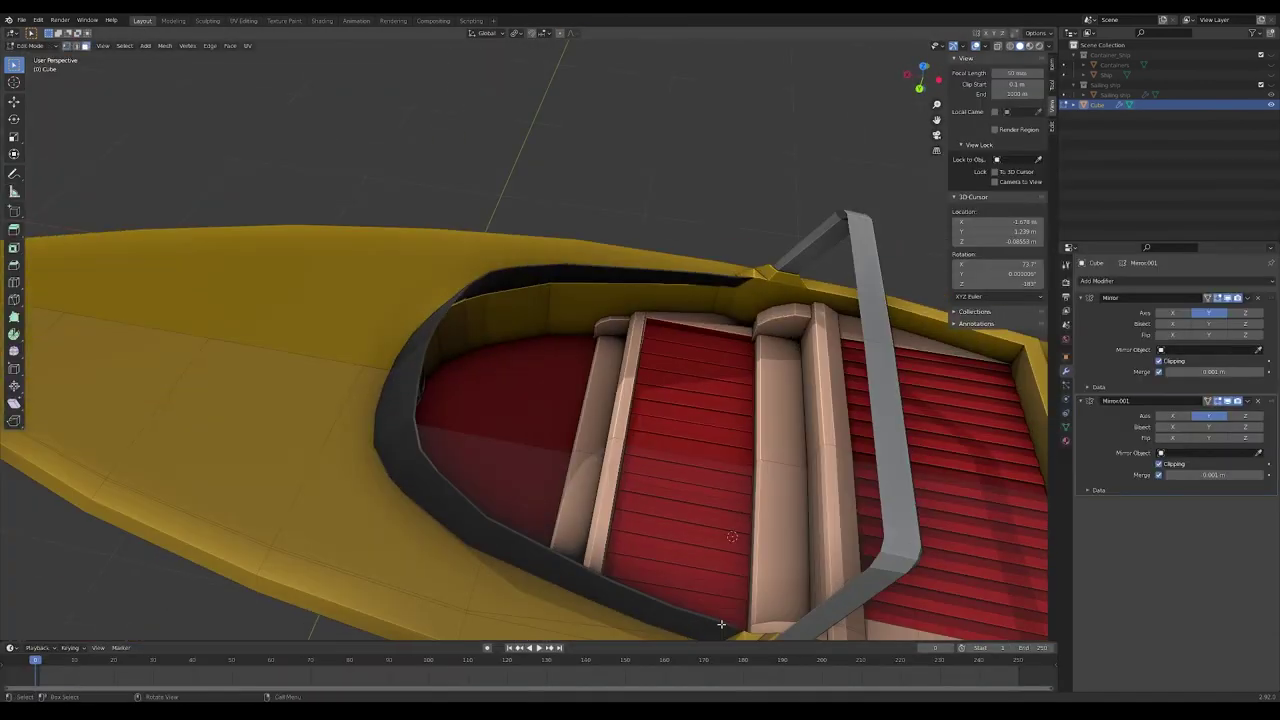
Extrude the cockpit rim to begin building the black surround
{"action": "key", "text": "e"}
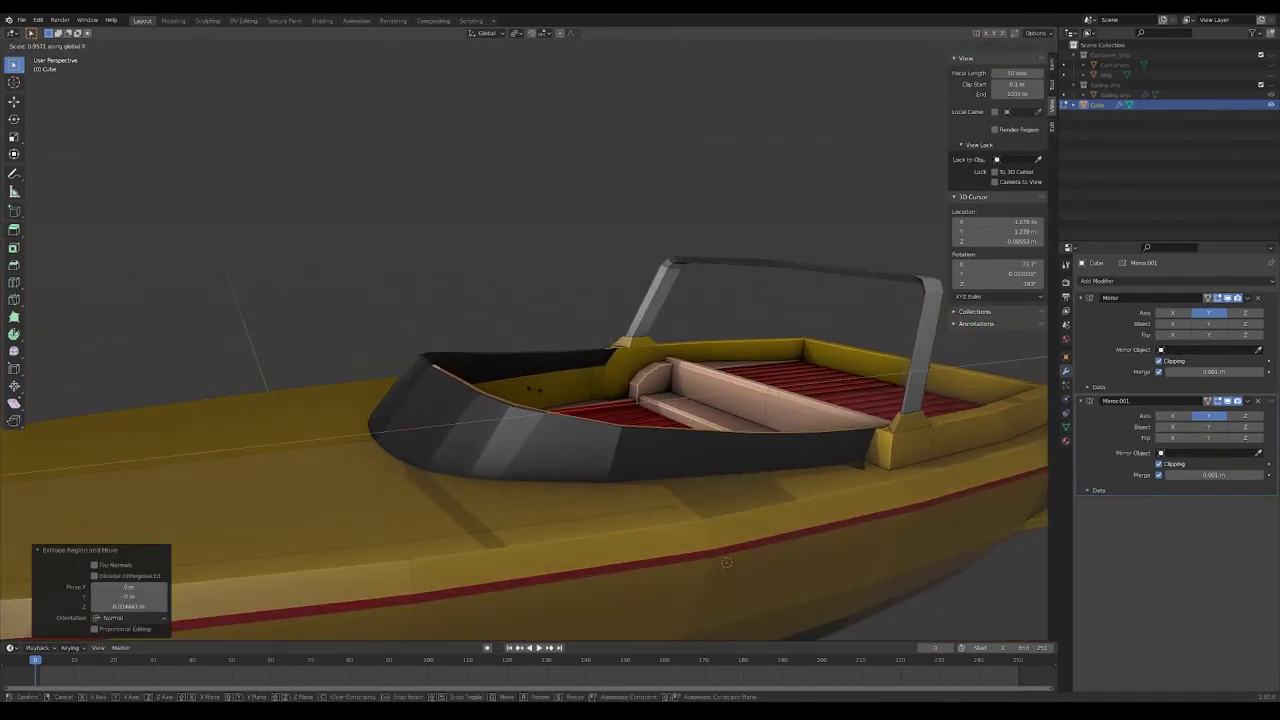
{"action": "key", "text": "alt+z"}
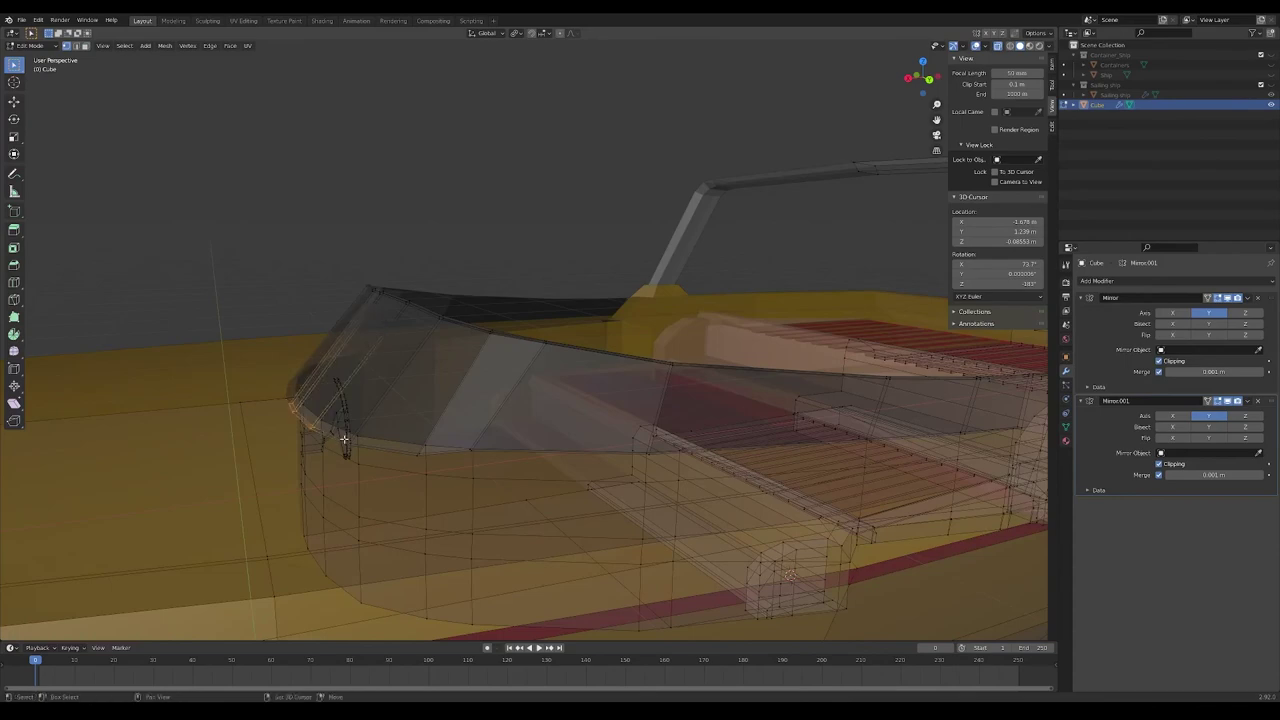
{"action": "mouse_move", "coordinate": [343, 438]}
{"action": "middle_mouse_down", "text": "shift"}
{"action": "mouse_move", "coordinate": [725, 475]}
{"action": "mouse_move", "coordinate": [570, 486]}
{"action": "middle_mouse_up", "text": "shift"}
{"action": "key", "text": "alt+z"}
{"action": "mouse_move", "coordinate": [913, 468]}
{"action": "middle_mouse_down"}
{"action": "mouse_move", "coordinate": [443, 439]}
{"action": "mouse_move", "coordinate": [503, 503]}
{"action": "mouse_move", "coordinate": [466, 437]}
{"action": "mouse_move", "coordinate": [429, 503]}
{"action": "middle_mouse_up"}
{"action": "key", "text": "Tab"}
{"action": "key", "text": "alt+z"}
{"action": "key", "text": "alt+z"}
{"action": "key", "text": "Tab"}
{"action": "middle_click_drag", "start_coordinate": [471, 551], "coordinate": [478, 484]}
{"action": "key", "text": "alt+z"}
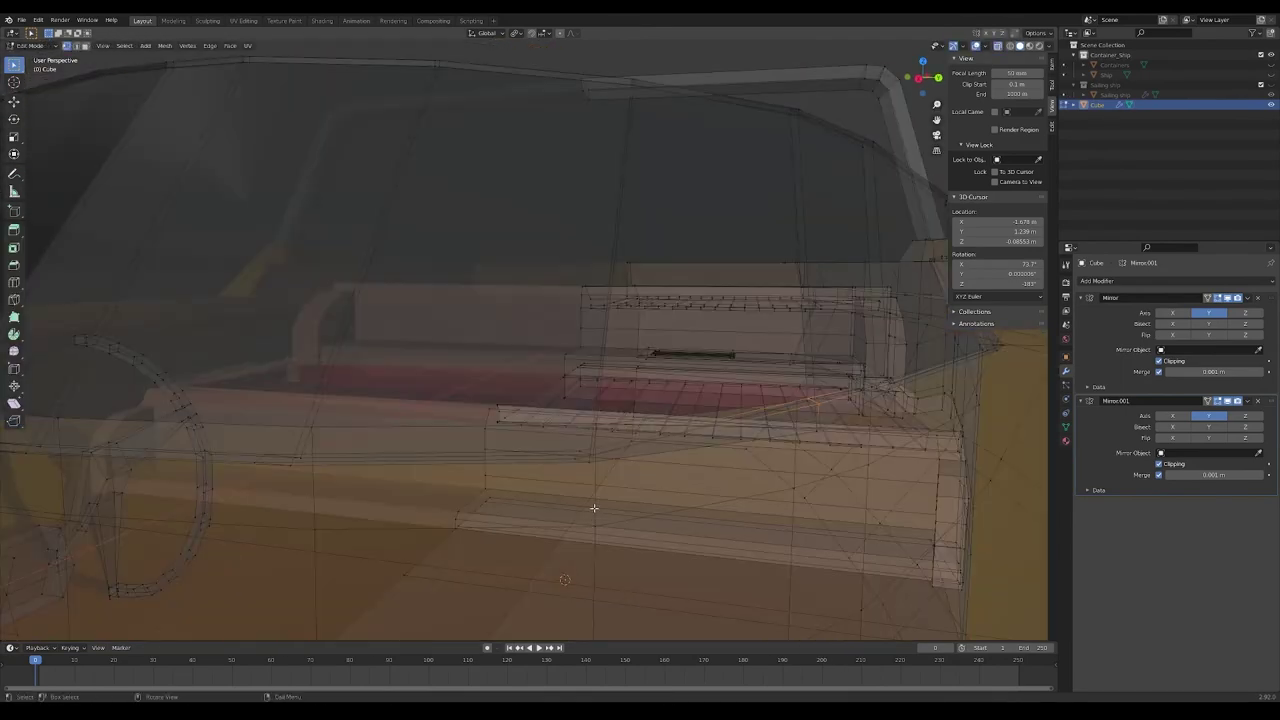
Select a surround edge and raise it straight up along Z
{"action": "key", "text": "alt+z"}
{"action": "key", "text": "g"}
{"action": "left_click", "coordinate": [478, 484]}
{"action": "key", "text": "alt+z"}
{"action": "key", "text": "alt+z"}
{"action": "key", "text": "g"}
{"action": "key", "text": "z"}
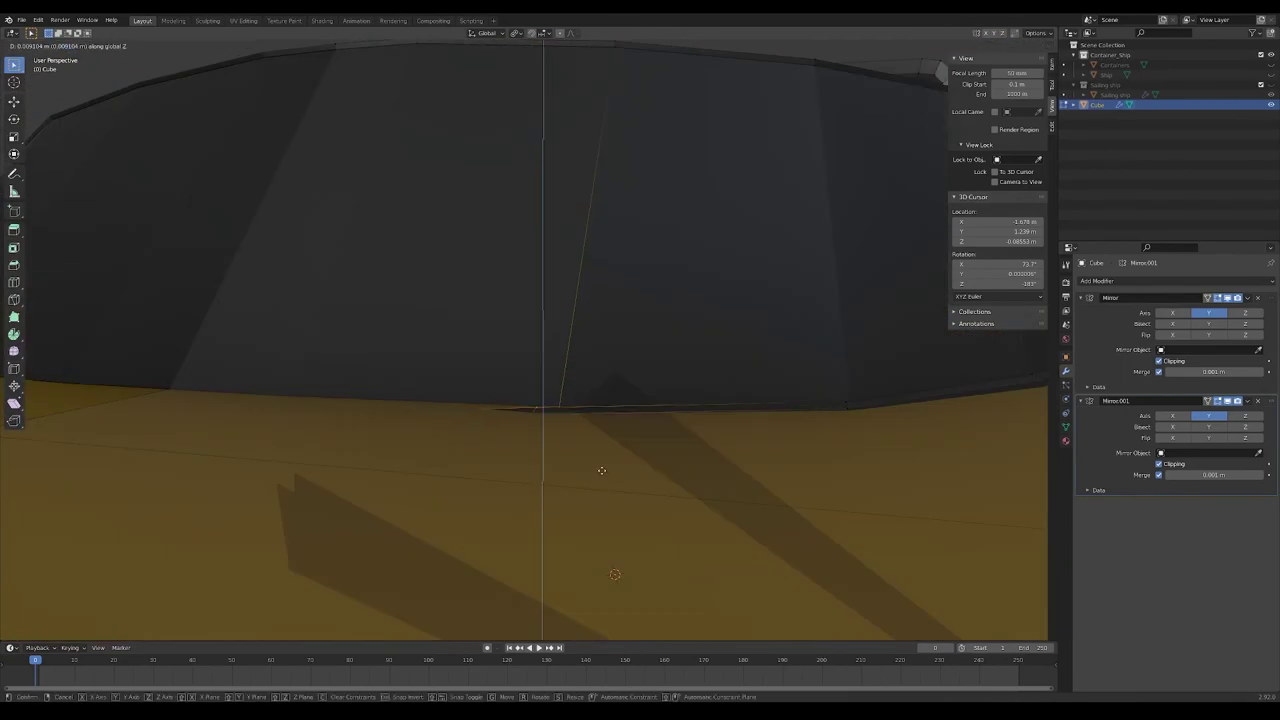
{"action": "key", "text": "alt+z"}
{"action": "mouse_move", "coordinate": [600, 466]}
{"action": "middle_mouse_down"}
{"action": "mouse_move", "coordinate": [560, 489]}
{"action": "mouse_move", "coordinate": [423, 508]}
{"action": "middle_mouse_up"}
{"action": "key", "text": "alt+z"}
{"action": "left_click", "coordinate": [560, 489]}
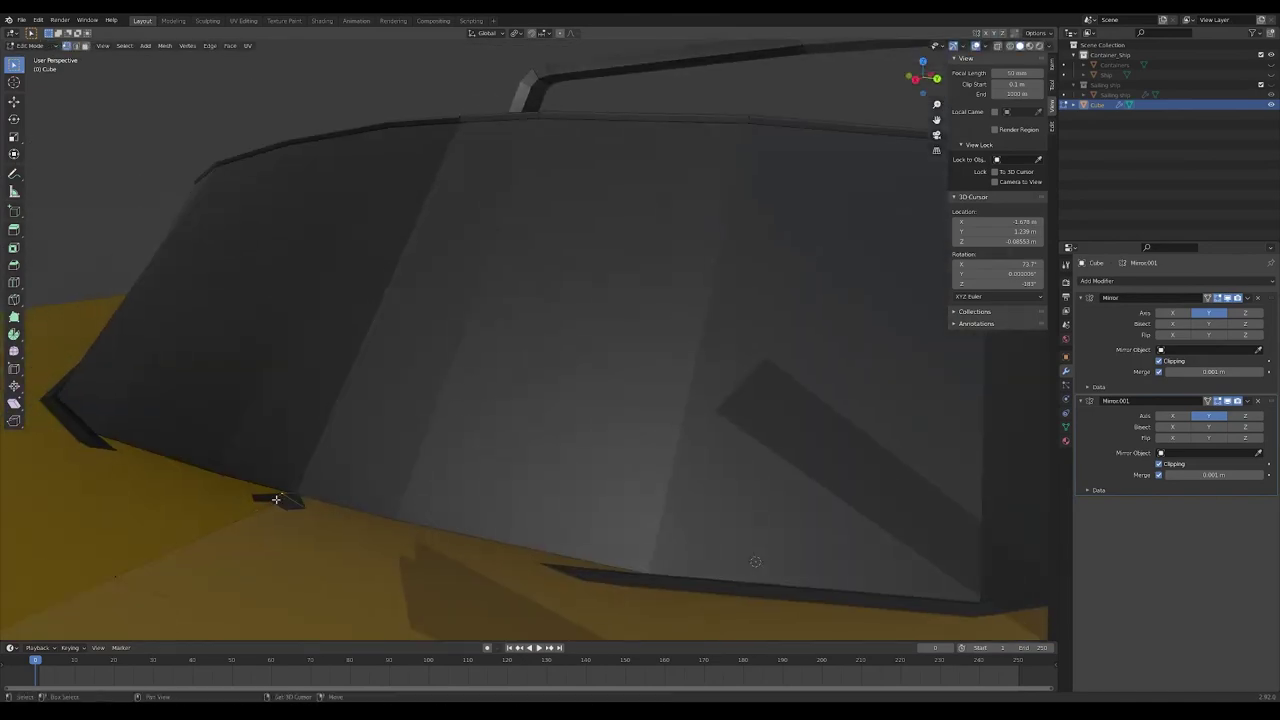
{"action": "key", "text": "alt+z"}
{"action": "key", "text": "alt+z"}
Reposition the surround edge again, adjusting its height and sideways placement
{"action": "key", "text": "g"}
{"action": "mouse_move", "coordinate": [286, 503]}
{"action": "middle_mouse_down"}
{"action": "mouse_move", "coordinate": [577, 503]}
{"action": "mouse_move", "coordinate": [666, 528]}
{"action": "mouse_move", "coordinate": [452, 557]}
{"action": "mouse_move", "coordinate": [380, 331]}
{"action": "mouse_move", "coordinate": [537, 314]}
{"action": "middle_mouse_up"}
{"action": "left_click", "coordinate": [577, 503]}
{"action": "key", "text": "g"}
{"action": "key", "text": "z"}
{"action": "left_click", "coordinate": [452, 557]}
{"action": "left_click", "coordinate": [716, 393]}
Start an axis-constrained adjustment of the surround edge, then cancel it
{"action": "middle_click_drag", "start_coordinate": [716, 393], "coordinate": [296, 345]}
{"action": "key", "text": "g"}
{"action": "key", "text": "z"}
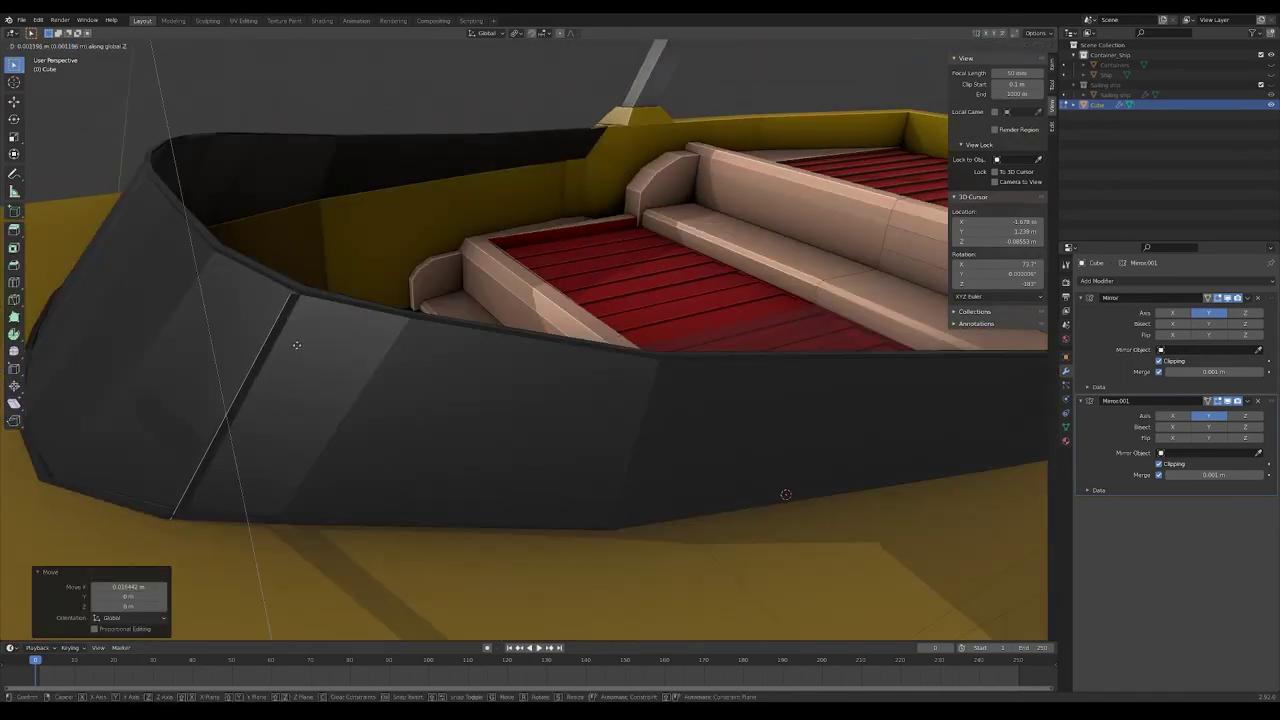
{"action": "right_click", "coordinate": [418, 372]}
{"action": "middle_click_drag", "start_coordinate": [418, 372], "coordinate": [334, 416]}
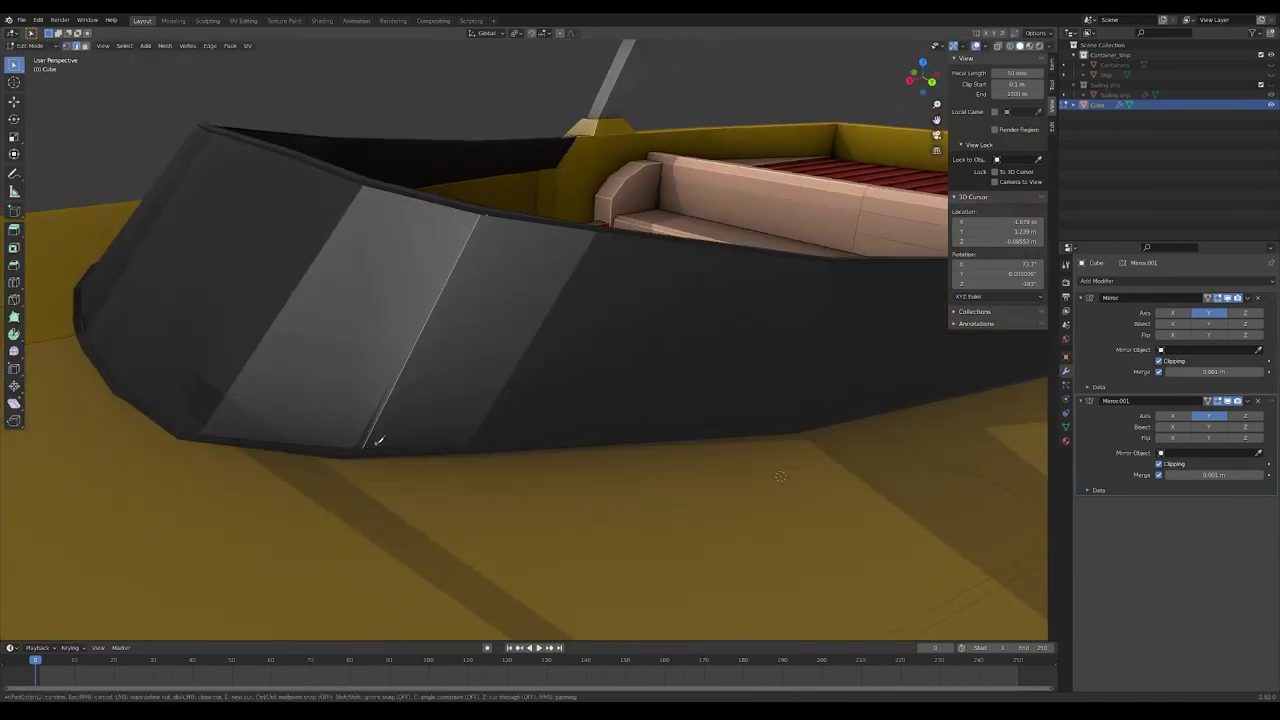
Clear the mesh selection and orbit out to view the whole finished boat
{"action": "key", "text": "a"}
{"action": "key", "text": "alt+a"}
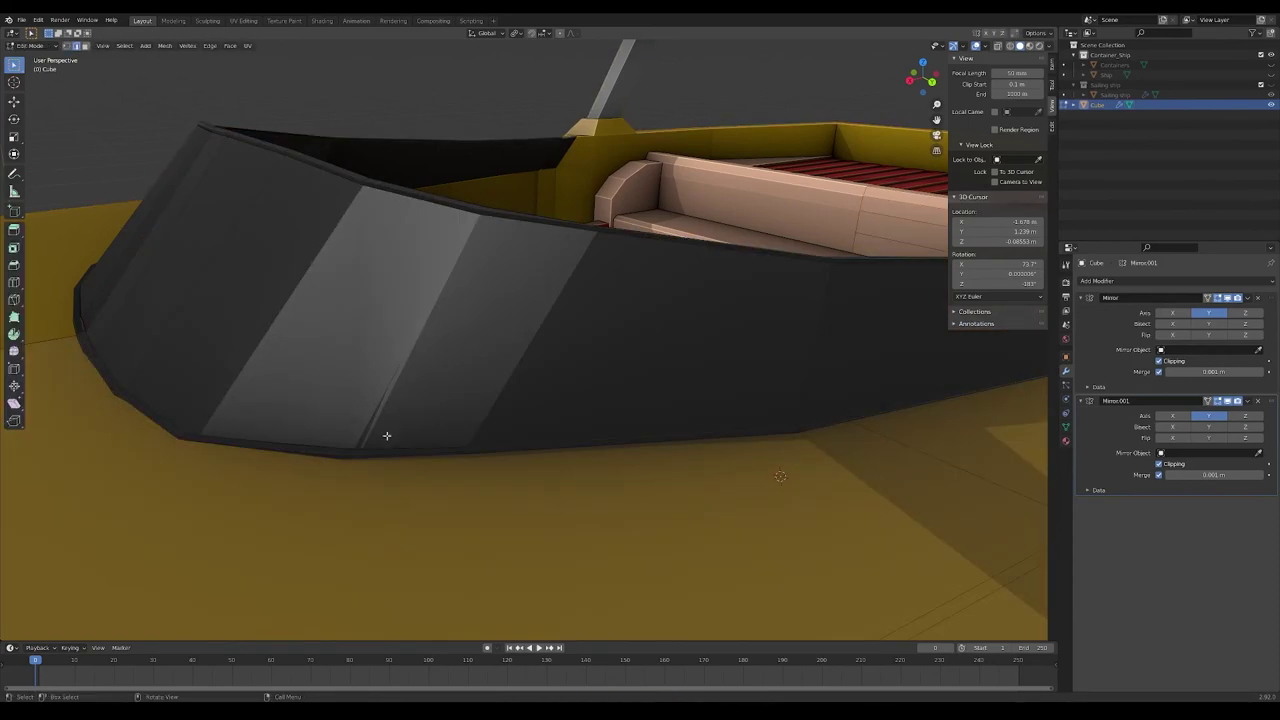
{"action": "middle_click_drag", "start_coordinate": [441, 503], "coordinate": [414, 226]}
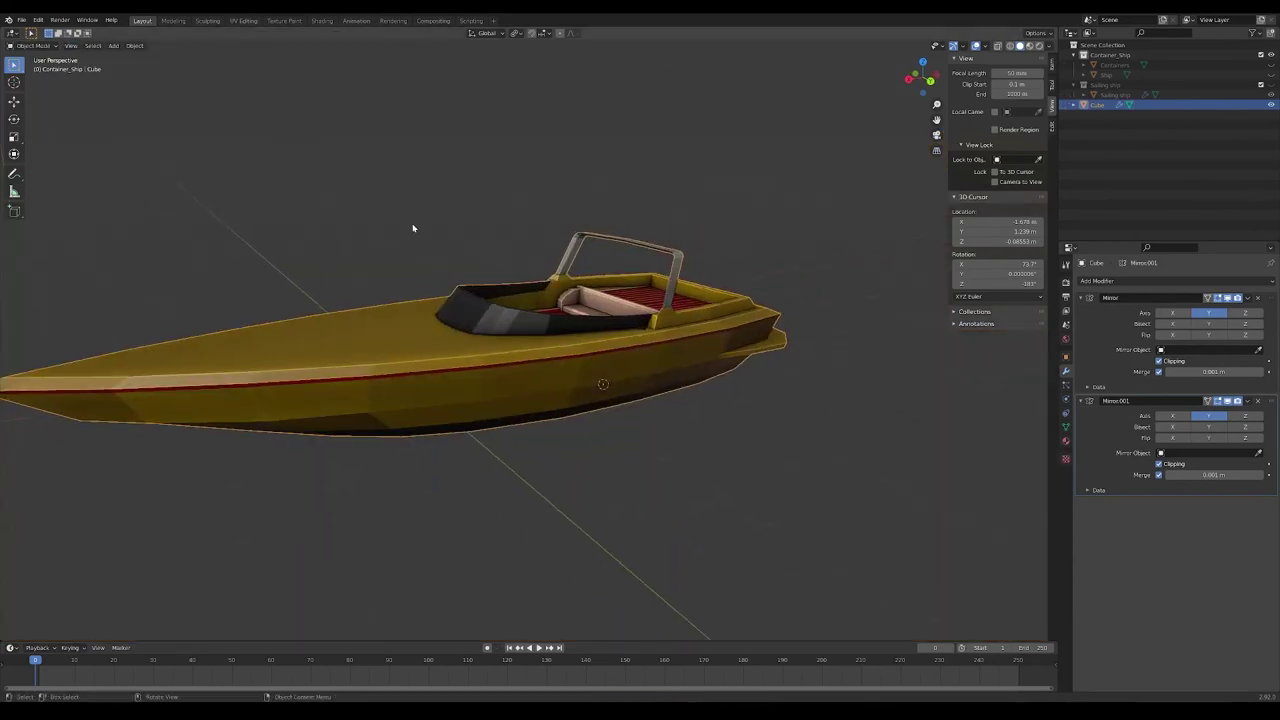
{"action": "scroll", "coordinate": [509, 423], "scroll_direction": "down", "scroll_amount": 3}
{"action": "middle_click_drag", "start_coordinate": [509, 423], "coordinate": [286, 503]}
{"action": "scroll", "coordinate": [286, 503], "scroll_direction": "up", "scroll_amount": 1}
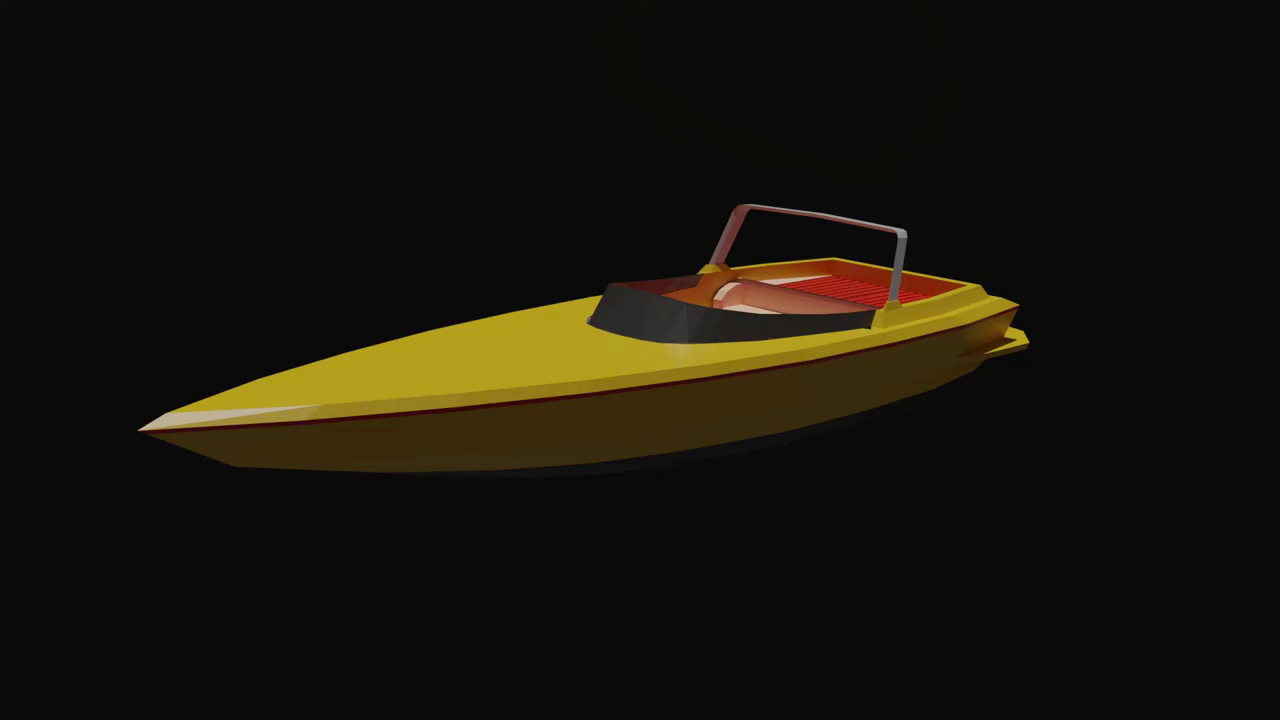